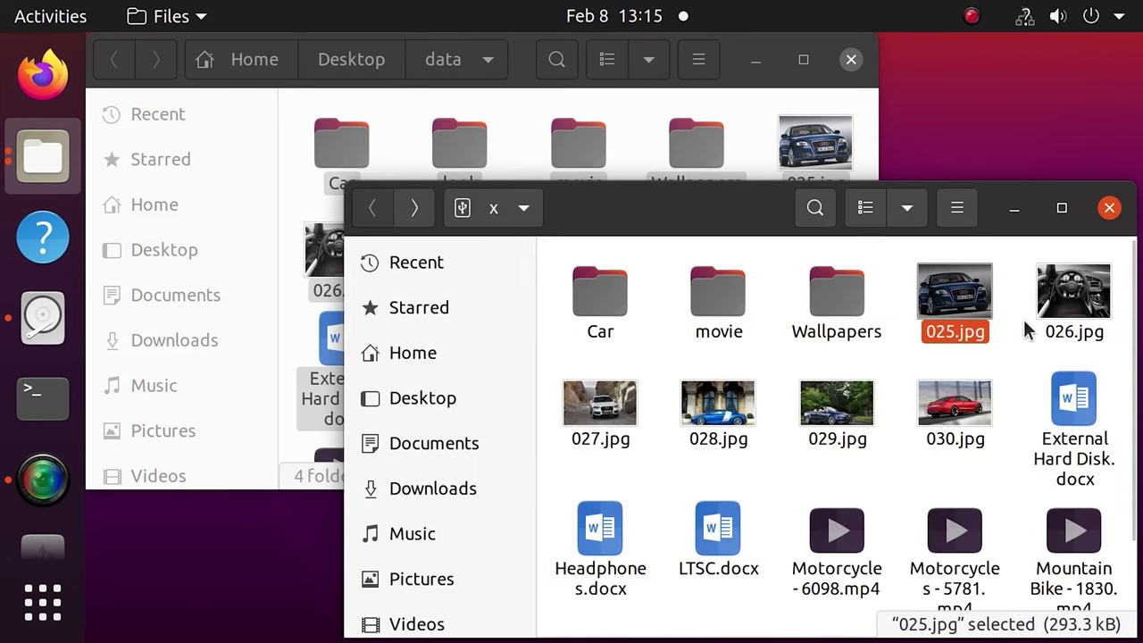
Step: Permanently delete 025.jpg to 027.jpg, External Hard Disk.docx, Headphones.docx, Mountain Bike - 18215.mp4, Park - 40822.mp4 and Pool - 40289.mp4 from drive x
key(shift+Right)
key(shift+Right)
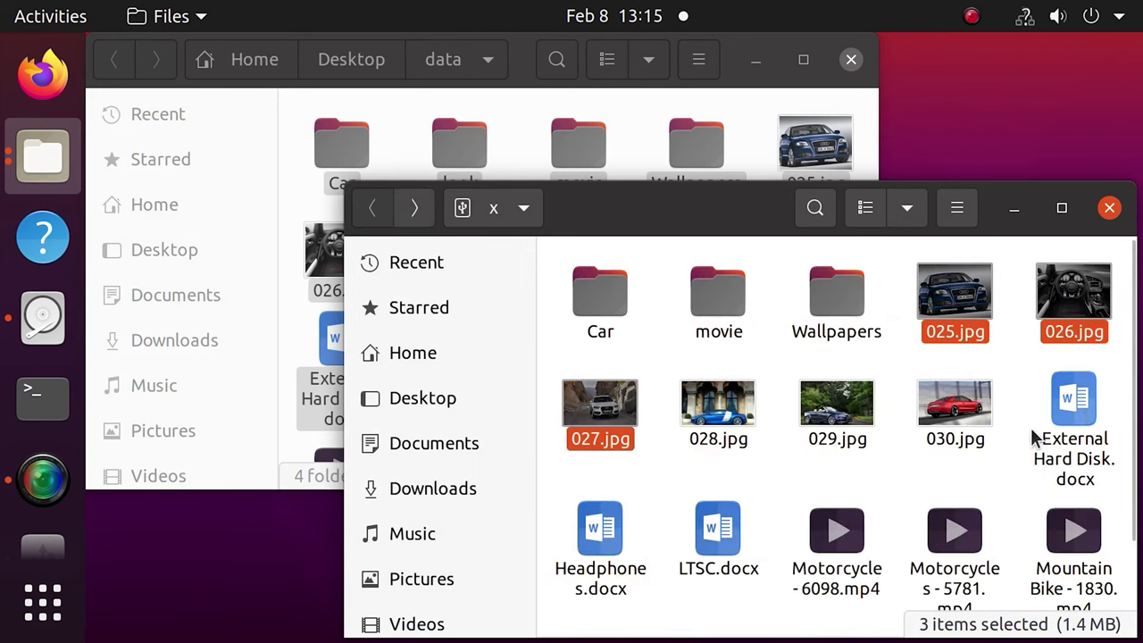
ctrl+click(1040, 418)
ctrl+click(647, 540)
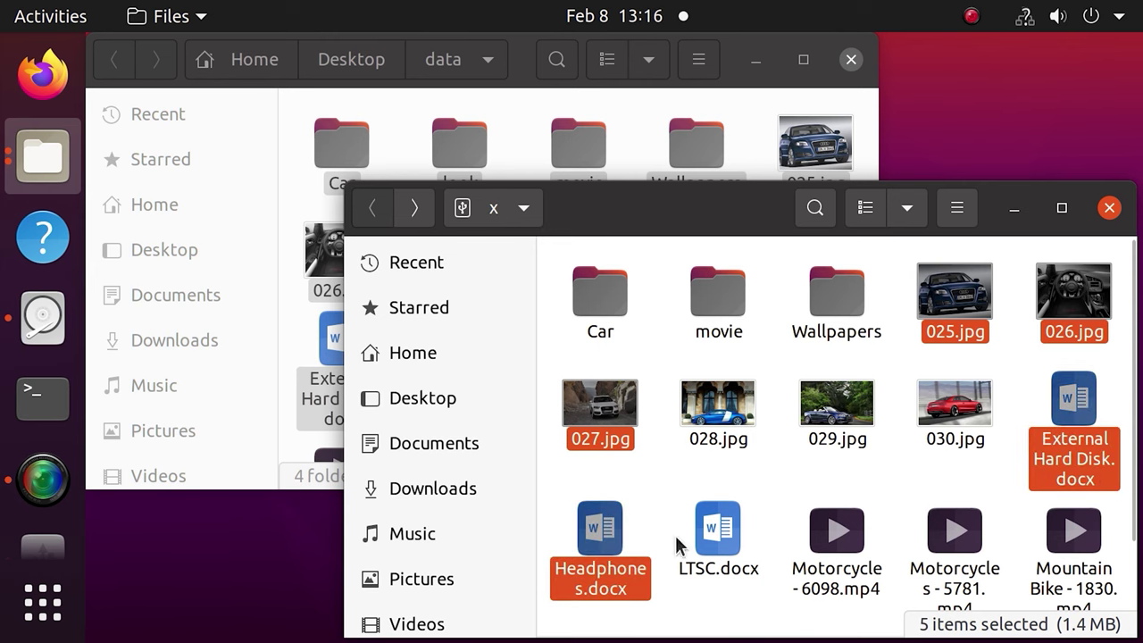
scroll(893, 543, down, 3)
ctrl+click(826, 541)
ctrl+click(714, 543)
ctrl+click(592, 545)
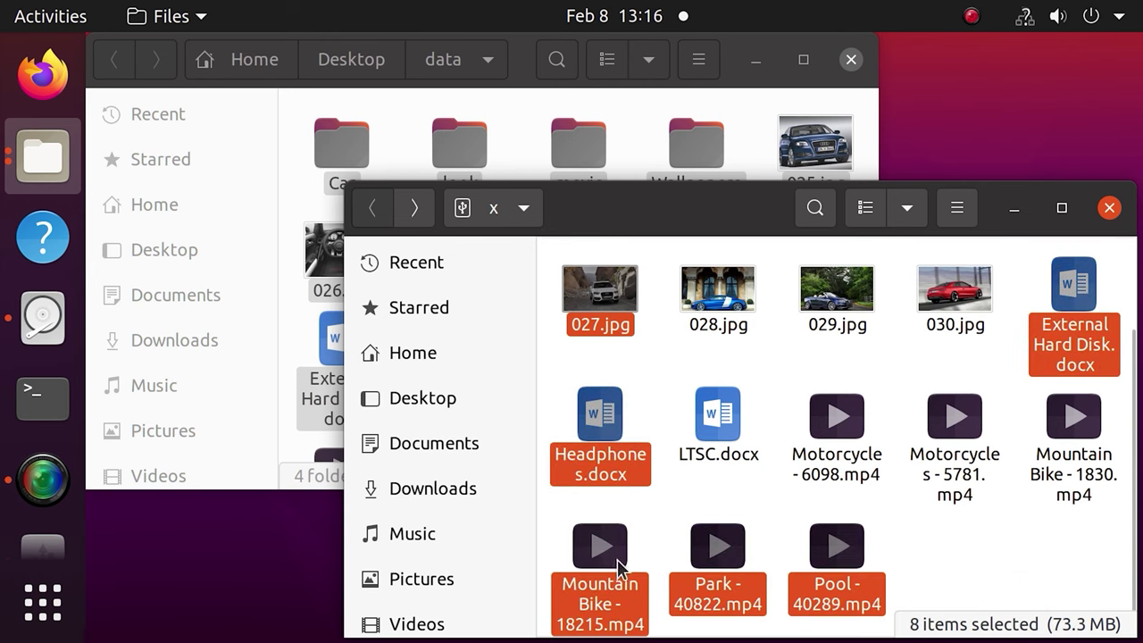
scroll(982, 549, up, 3)
key(shift+Delete)
key(Return)
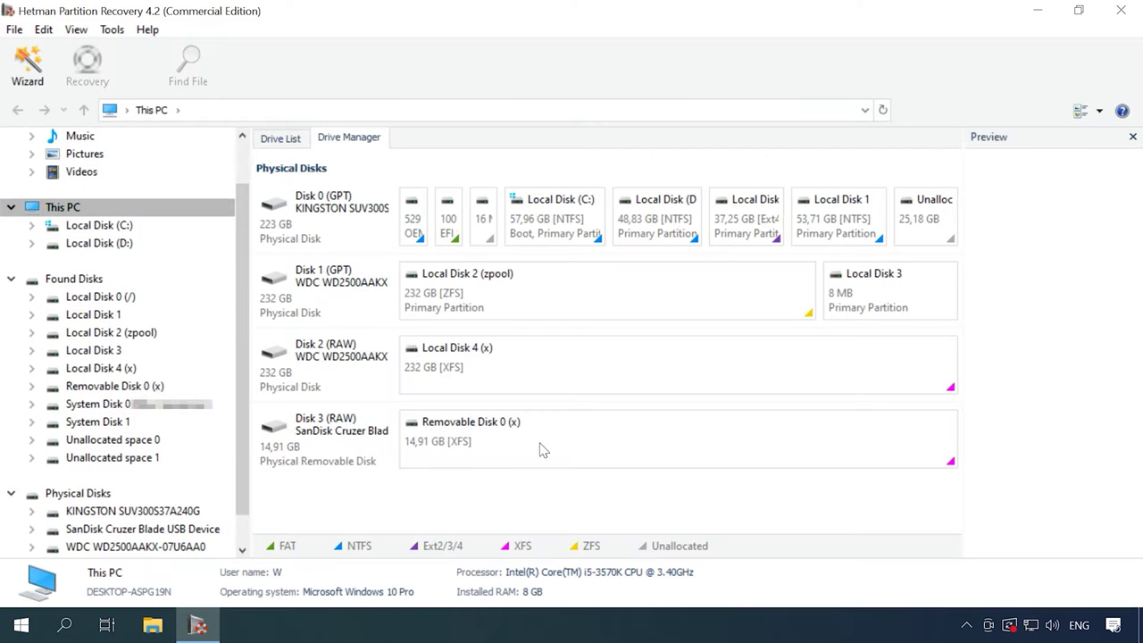
Step: In Hetman Partition Recovery, run a fast scan of the XFS volume Removable Disk 0 (x) on the SanDisk Cruzer Blade
click(318, 447)
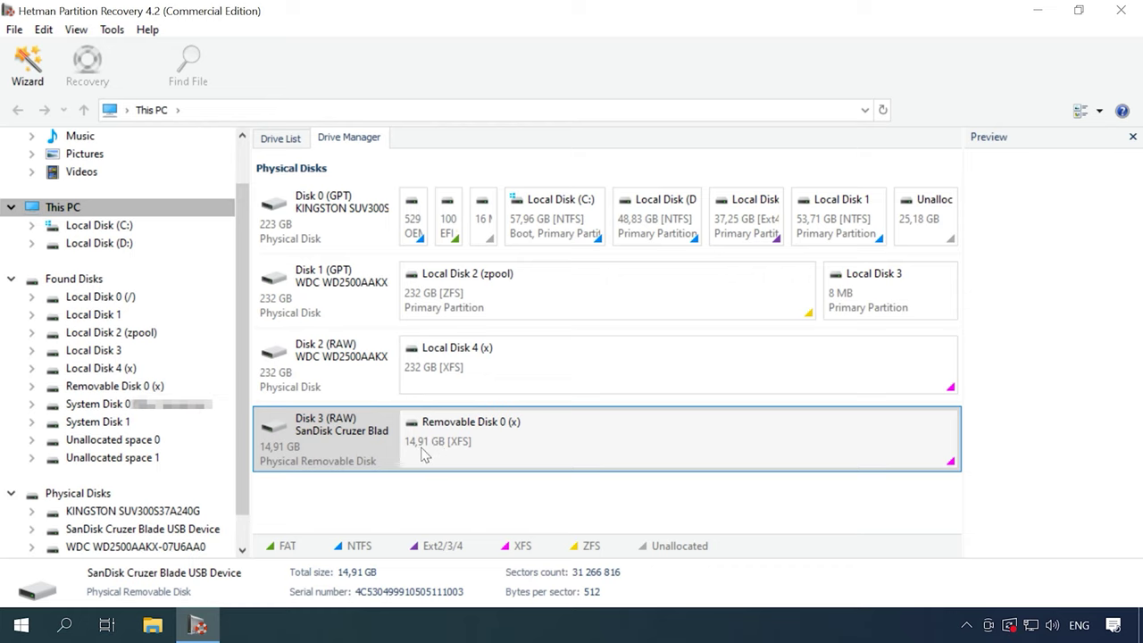
right_click(569, 437)
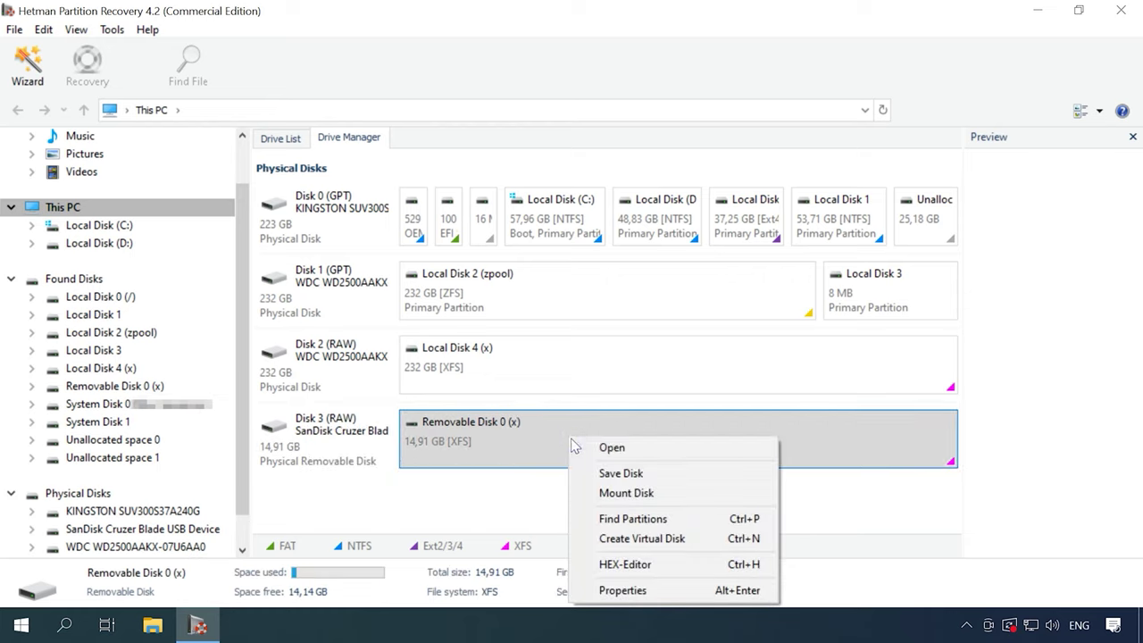
click(638, 450)
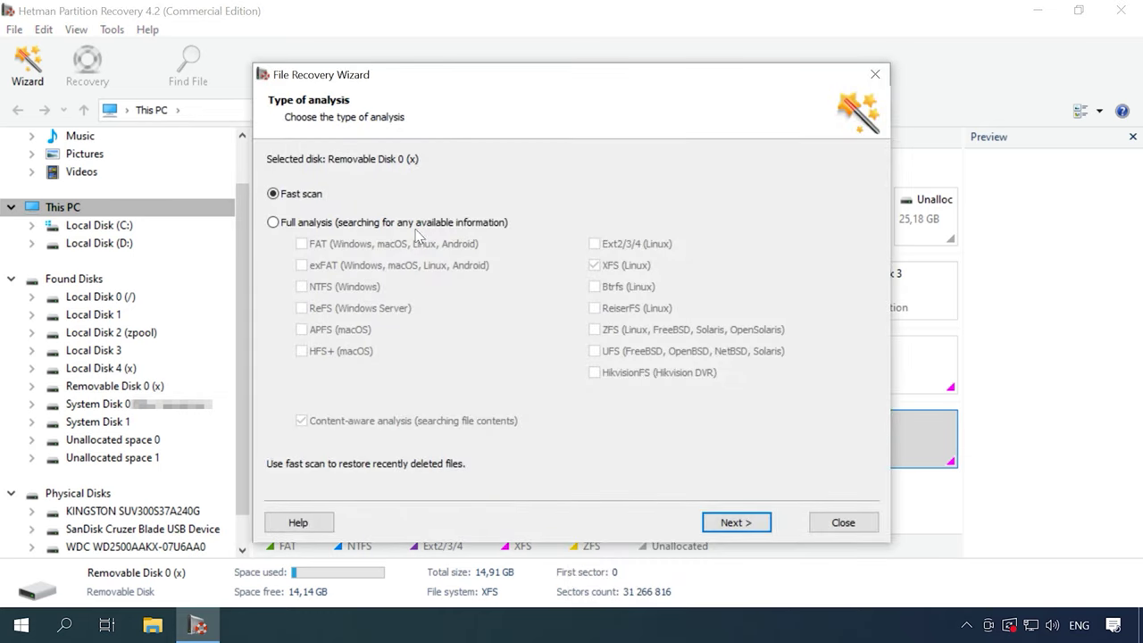
click(748, 525)
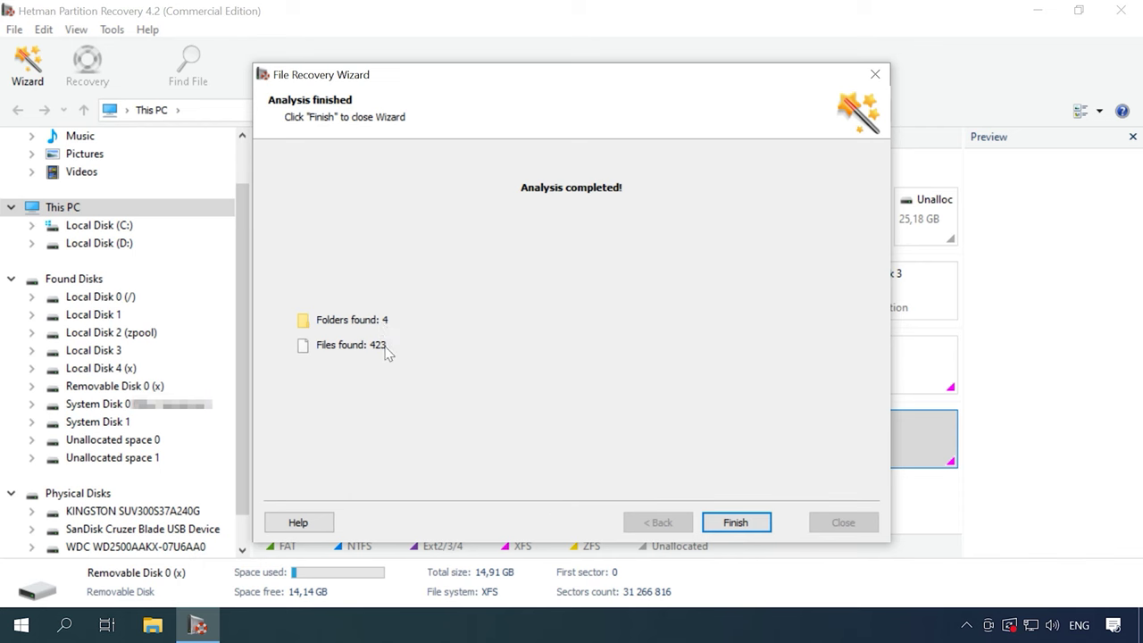
click(745, 525)
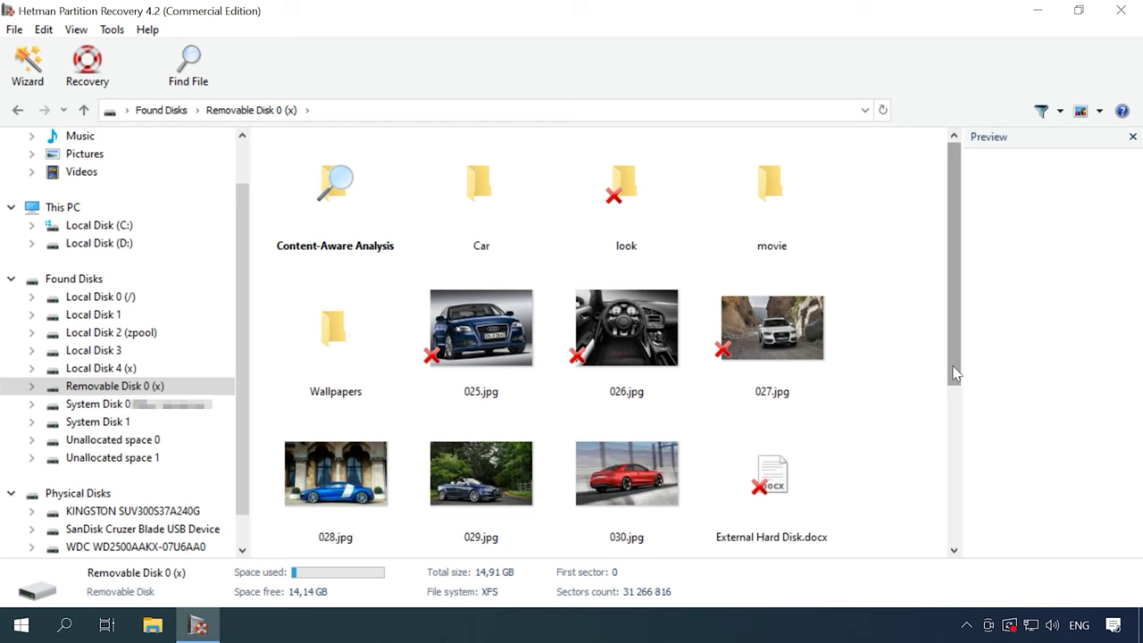
Step: Preview the deleted image 027.jpg, and open the file search dialog and close it without searching
drag(954, 370, 967, 321)
click(795, 328)
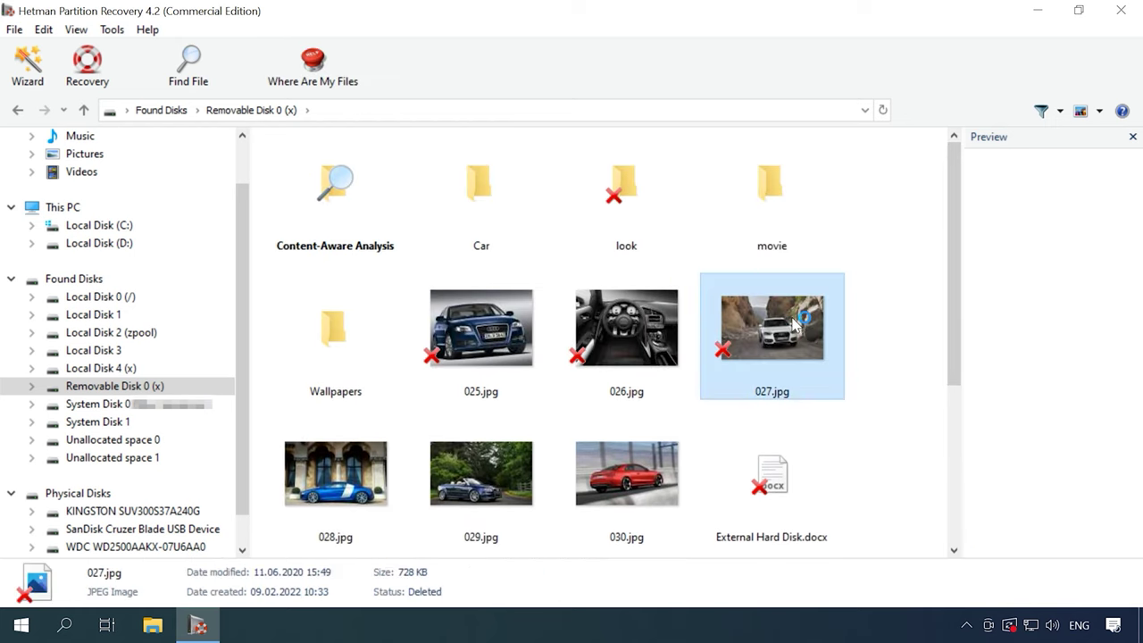
click(190, 87)
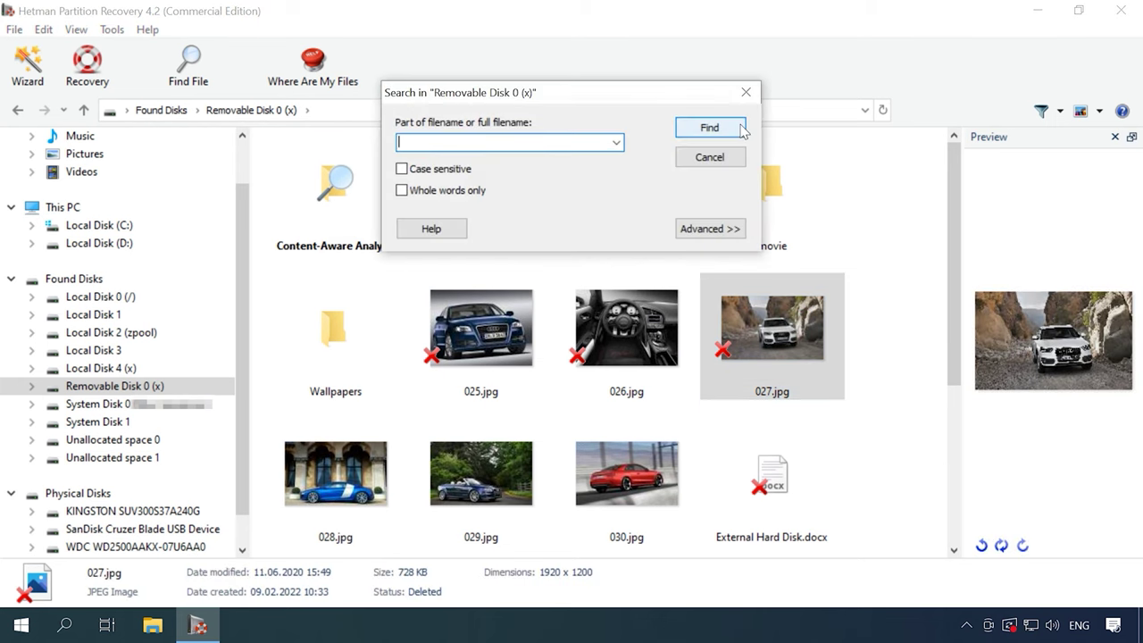
click(747, 93)
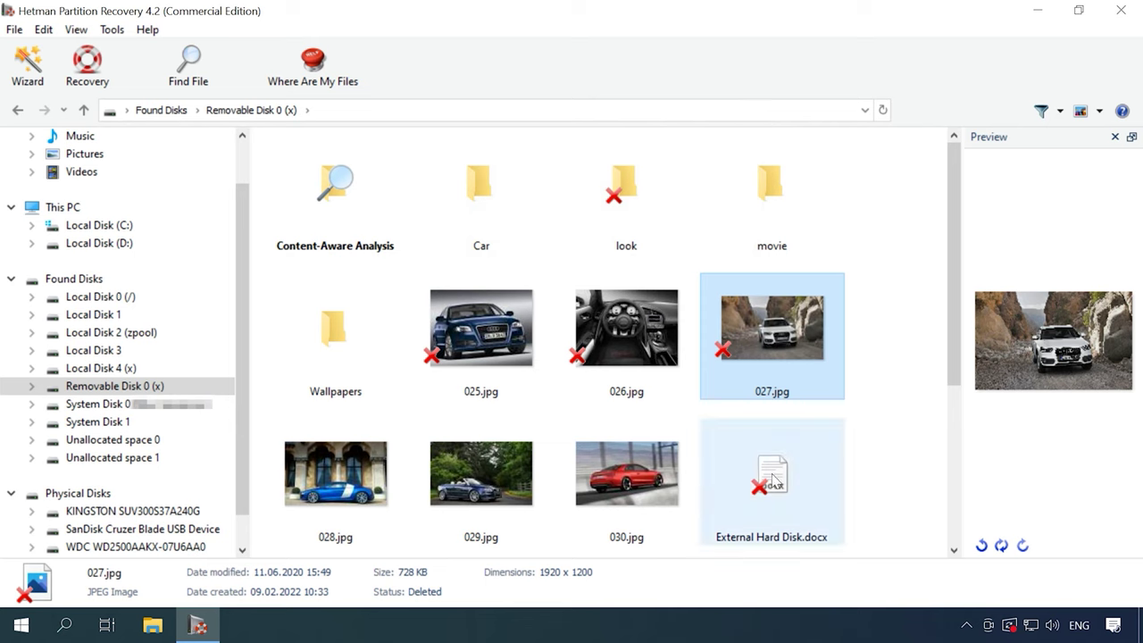
Step: Preview the deleted videos Mountain Bike - 18215.mp4, Park - 40822.mp4 and Pool - 40289.mp4
scroll(626, 447, down, 3)
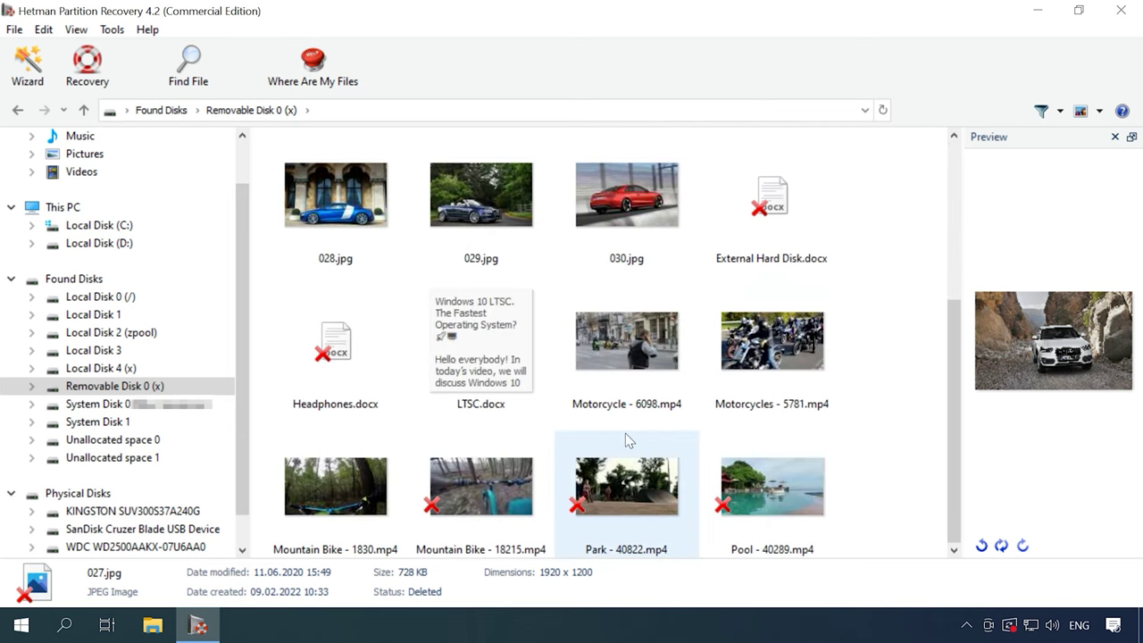
click(367, 465)
click(453, 479)
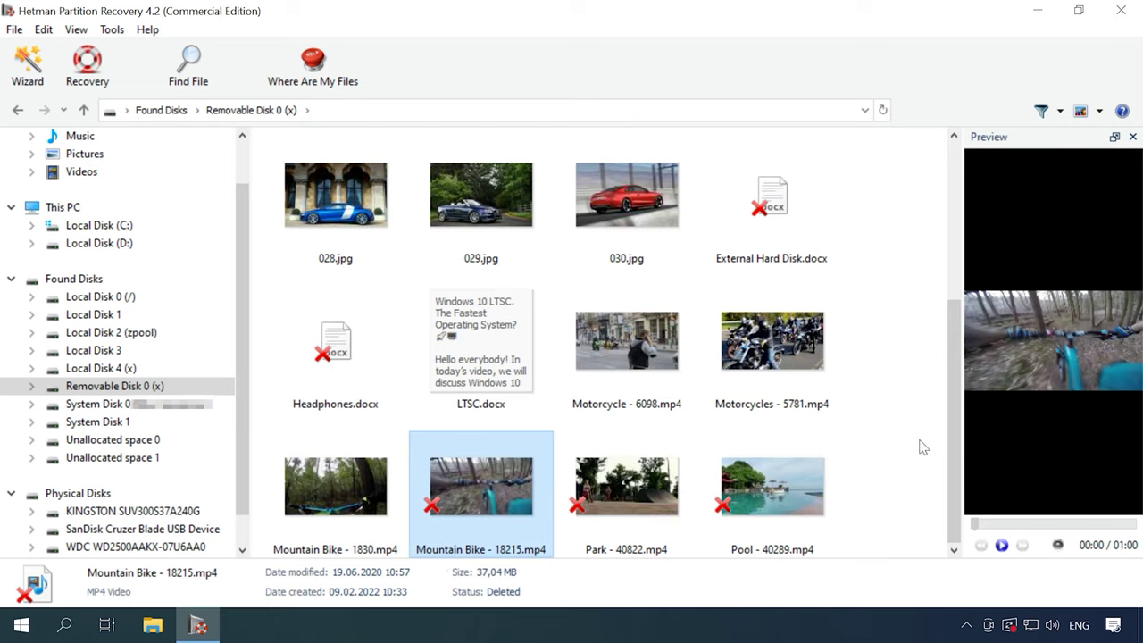
click(623, 485)
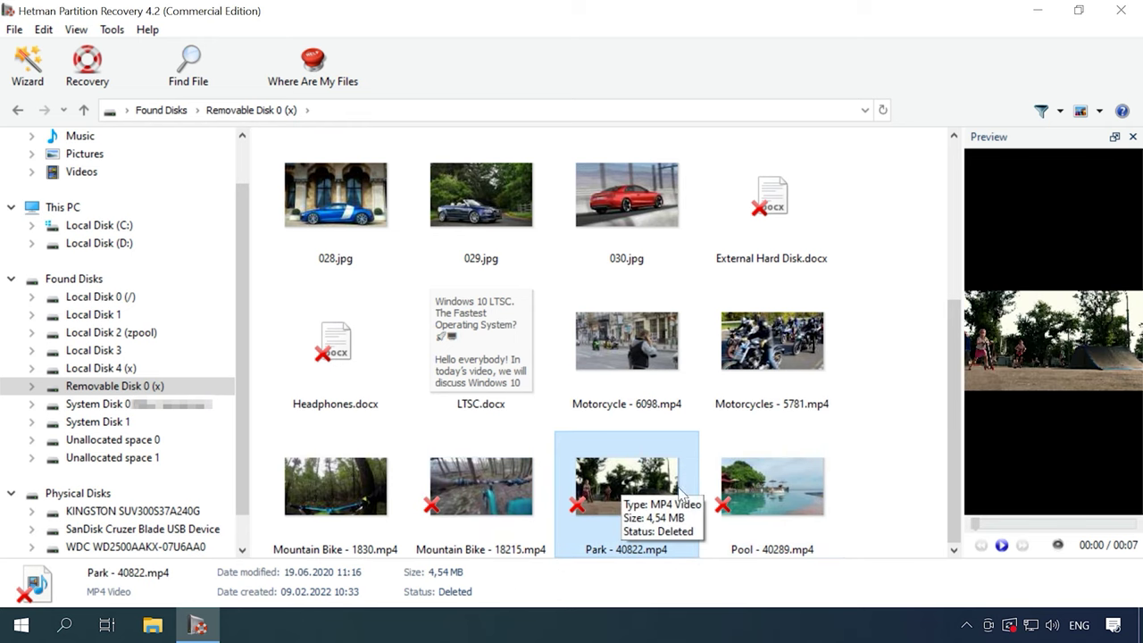
click(753, 494)
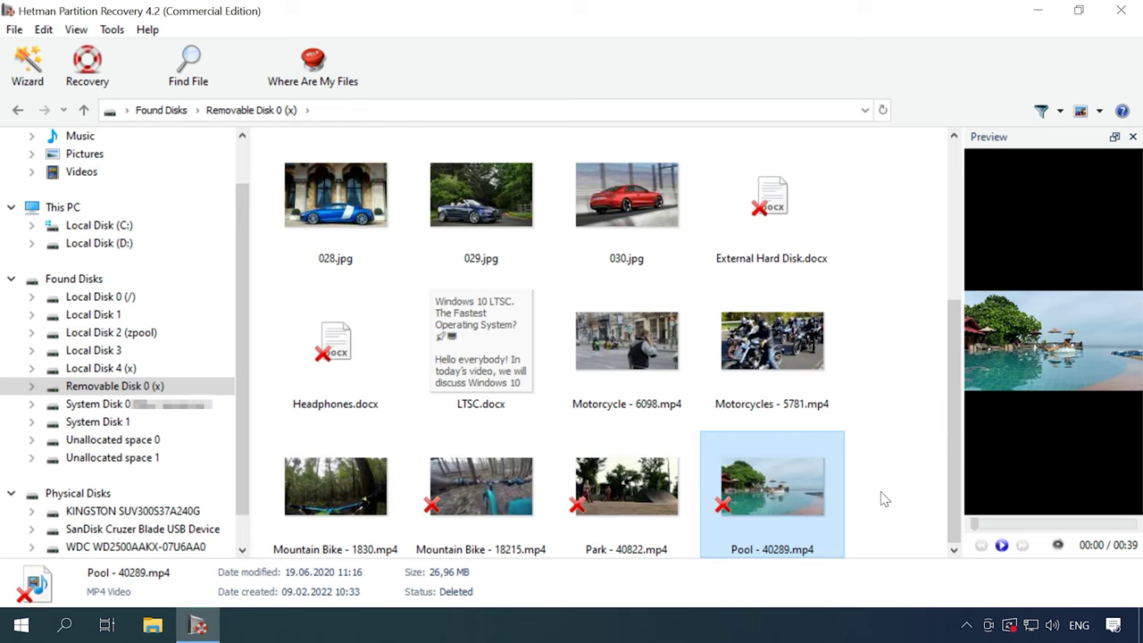
Step: Open the Car folder on the scanned disk and look through its existing and deleted images
scroll(885, 498, up, 5)
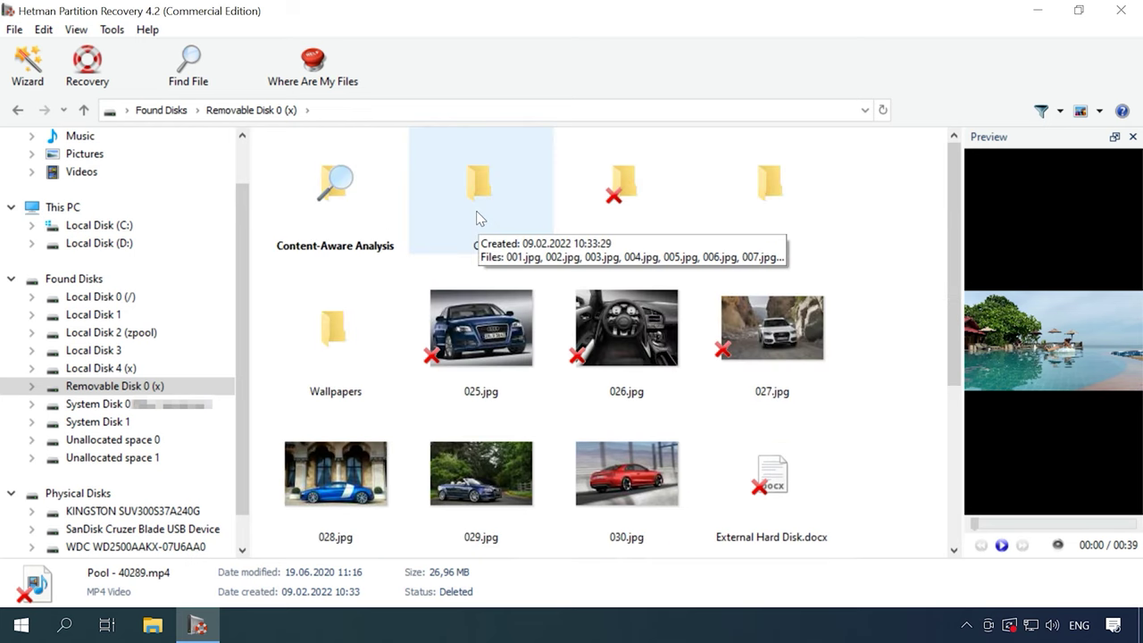
double_click(477, 219)
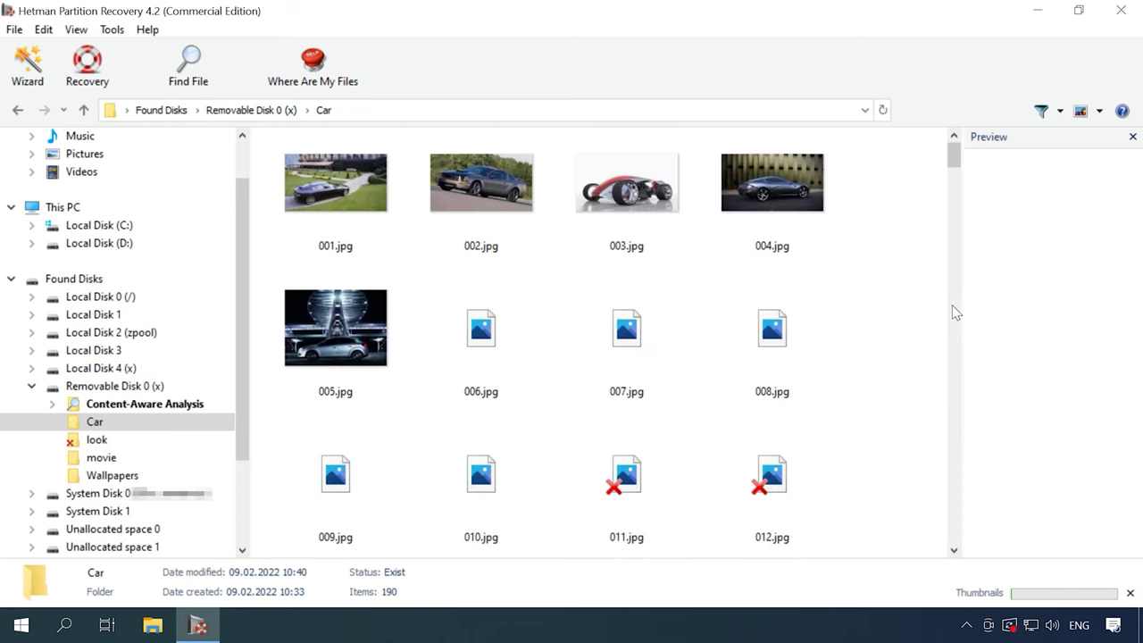
scroll(898, 371, down, 3)
scroll(900, 373, down, 2)
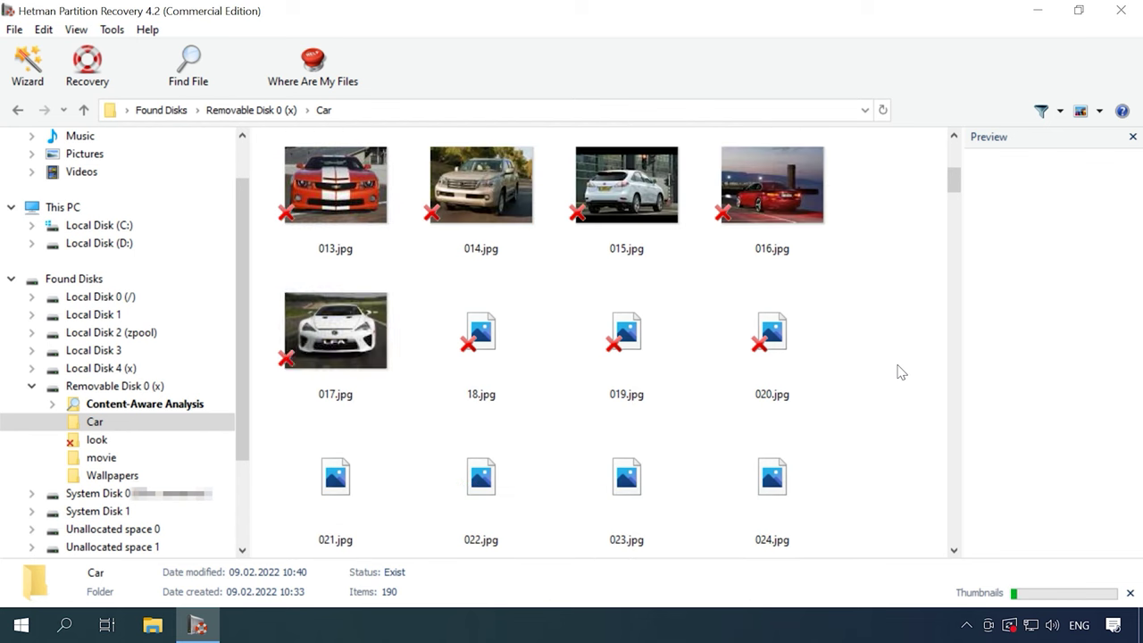
Step: Start recovery of the deleted files 025.jpg, 026.jpg, 027.jpg, External Hard Disk.docx and Headphones.docx from the disk's root folder
click(480, 330)
ctrl+click(626, 331)
ctrl+click(772, 330)
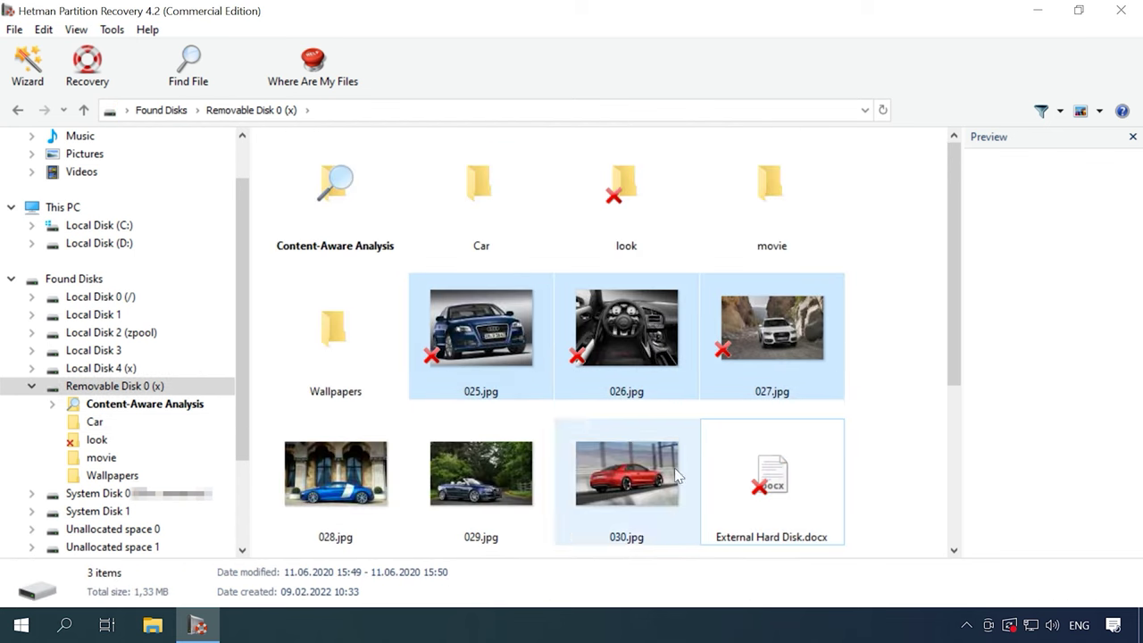
ctrl+click(744, 491)
scroll(715, 492, down, 2)
ctrl+click(388, 454)
right_click(364, 439)
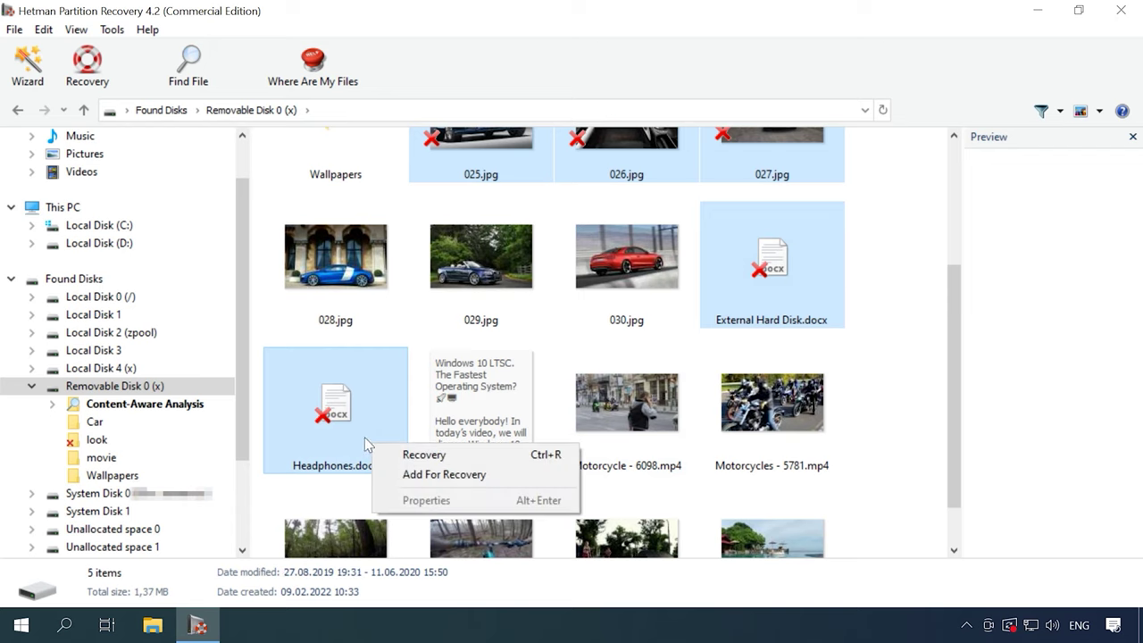
click(413, 455)
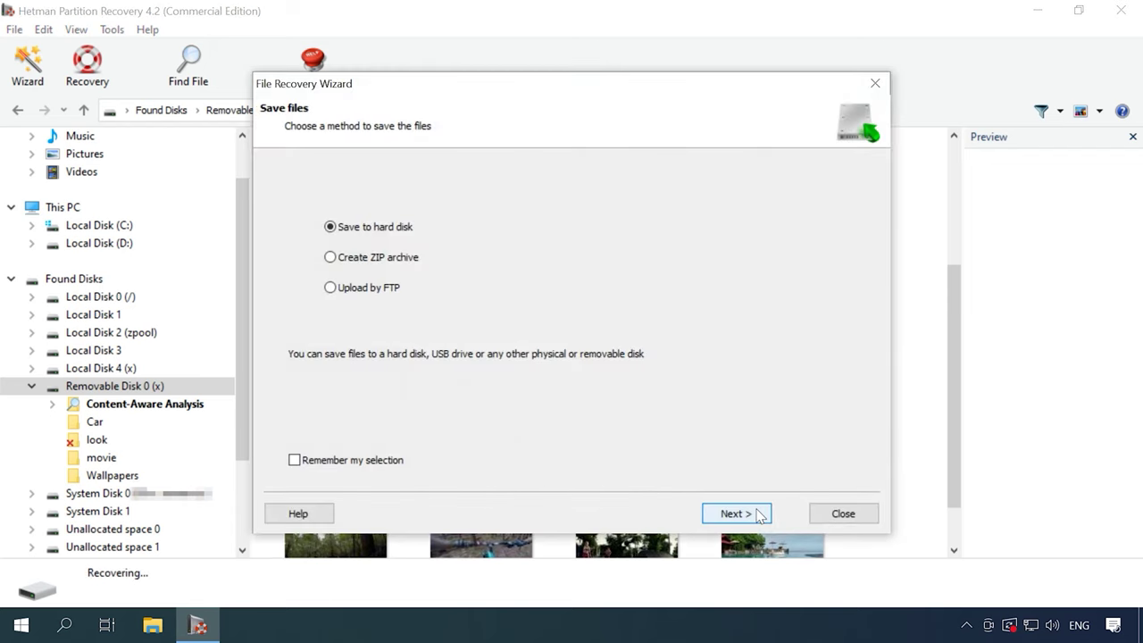
Step: Save the selected files to the hard disk in C:\23\ and finish the recovery wizard
click(759, 515)
double_click(410, 212)
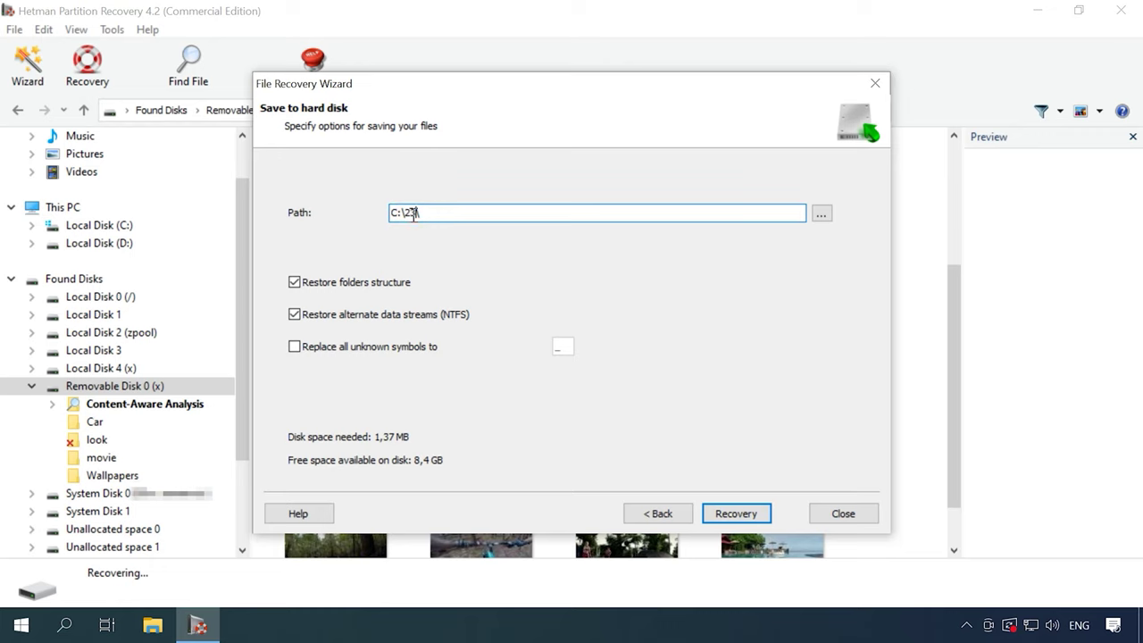
text(23)
click(720, 514)
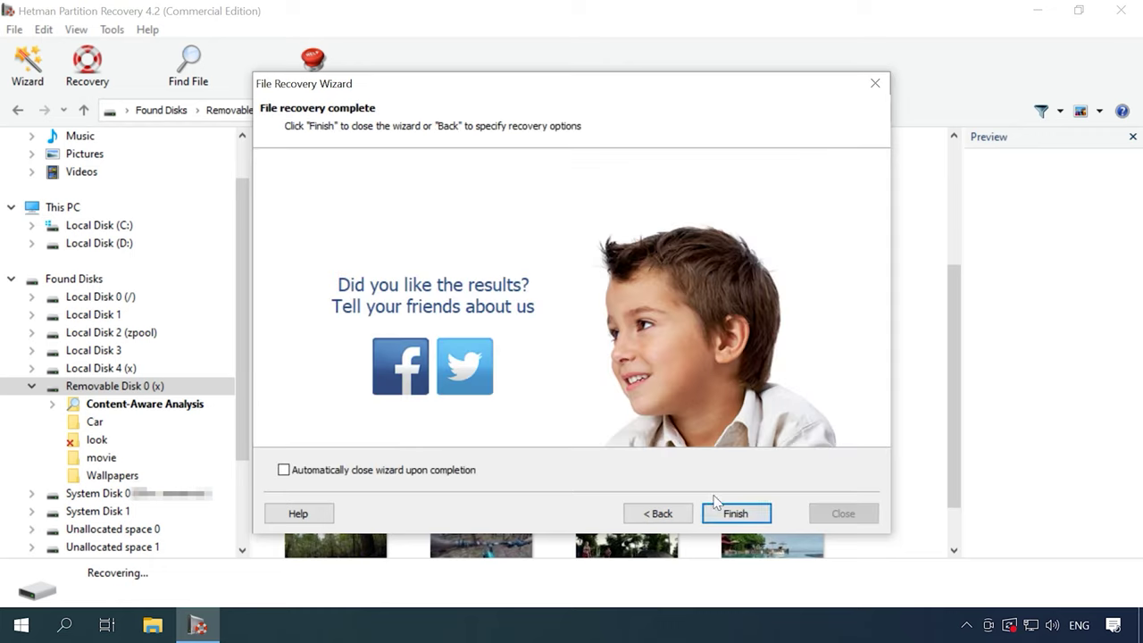
click(718, 514)
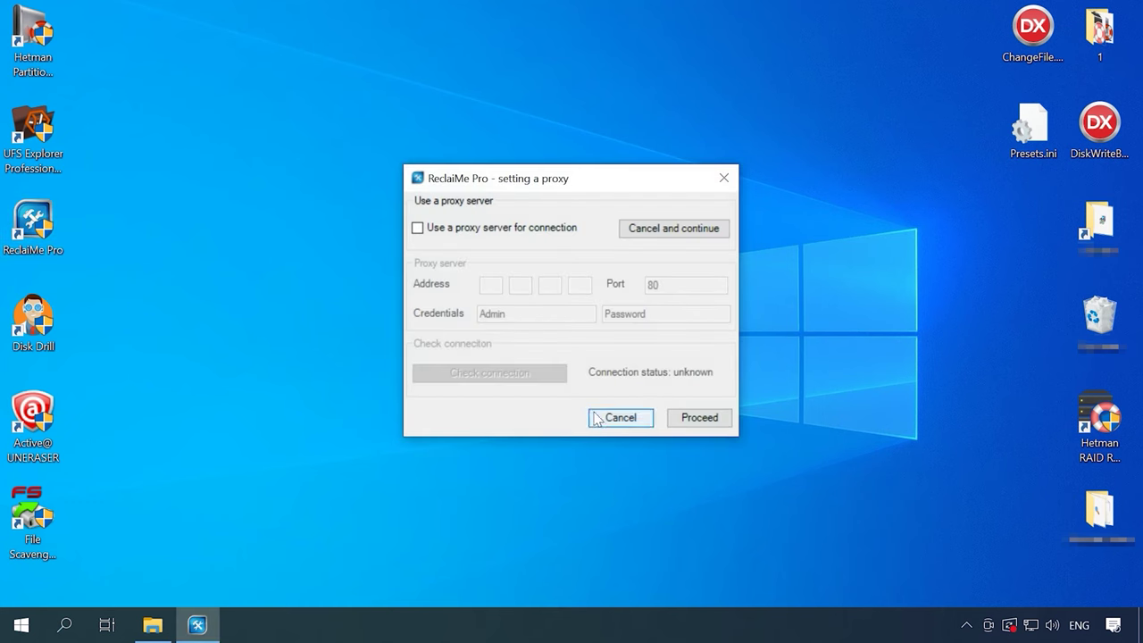
Step: In ReclaiMe Pro, skip the proxy setup, keep the default disk scan options and choose Disk 3 - SanDisk Cruzer Blade for scanning
click(683, 234)
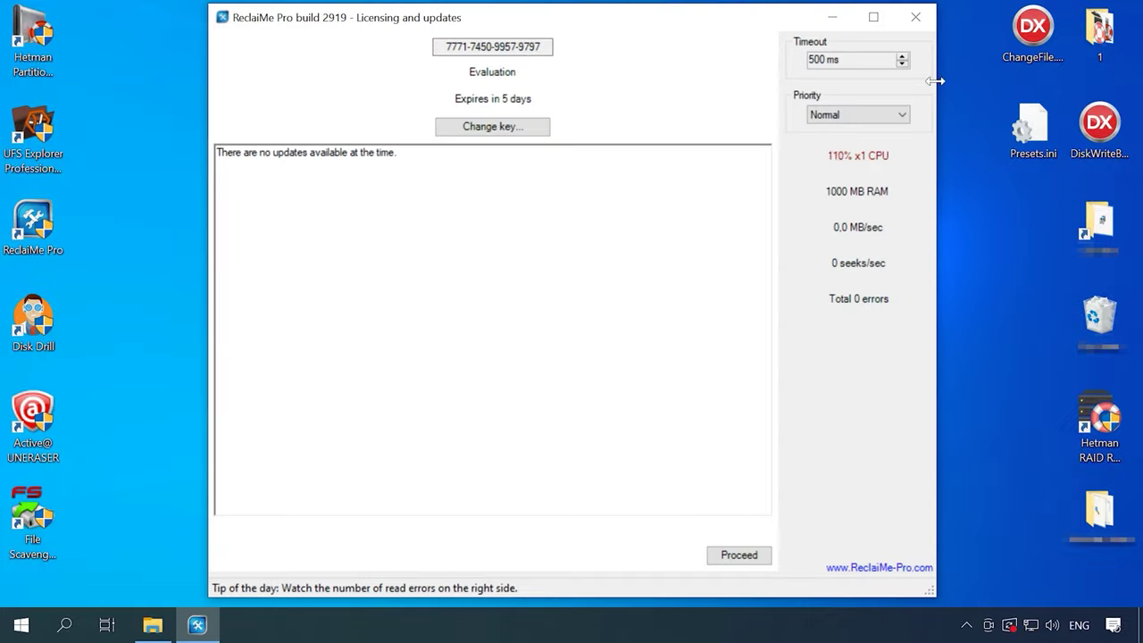
click(884, 12)
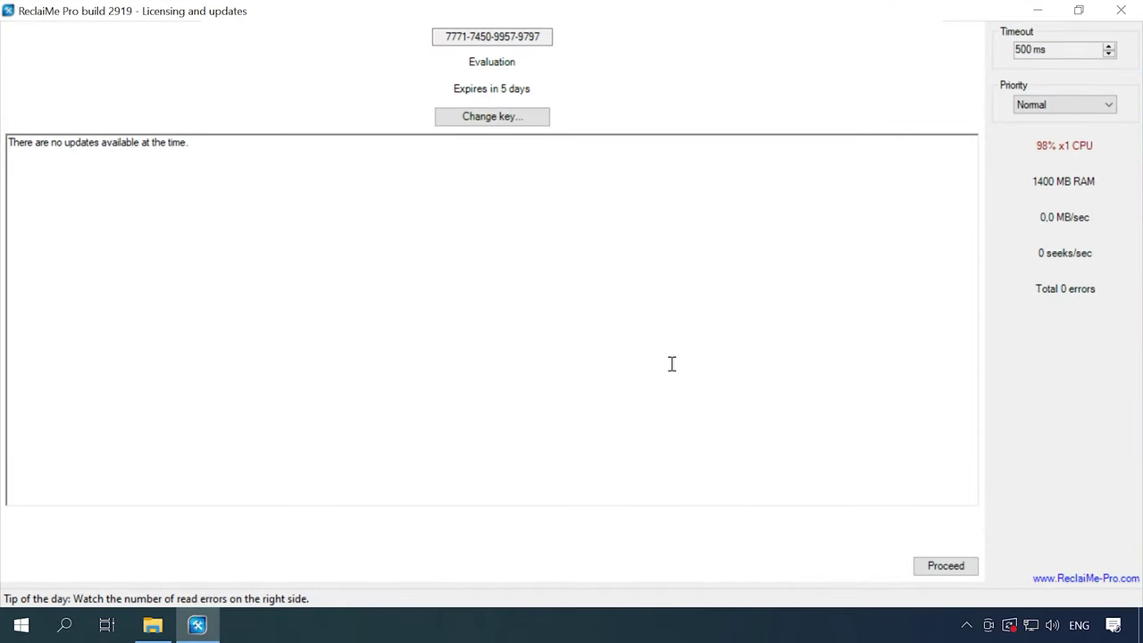
click(952, 572)
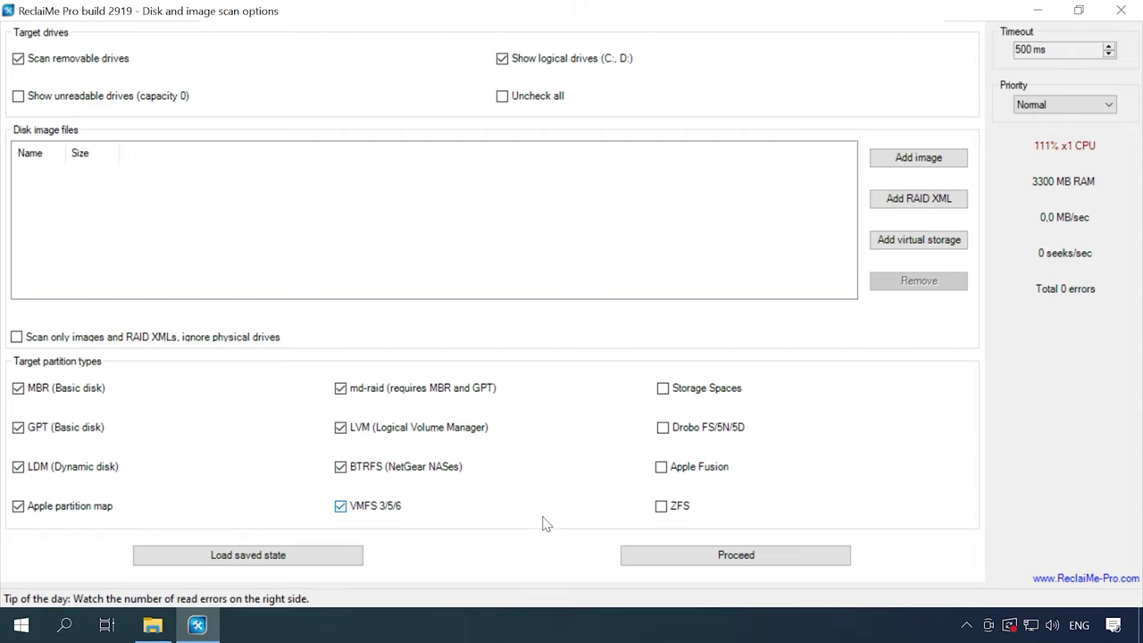
click(742, 560)
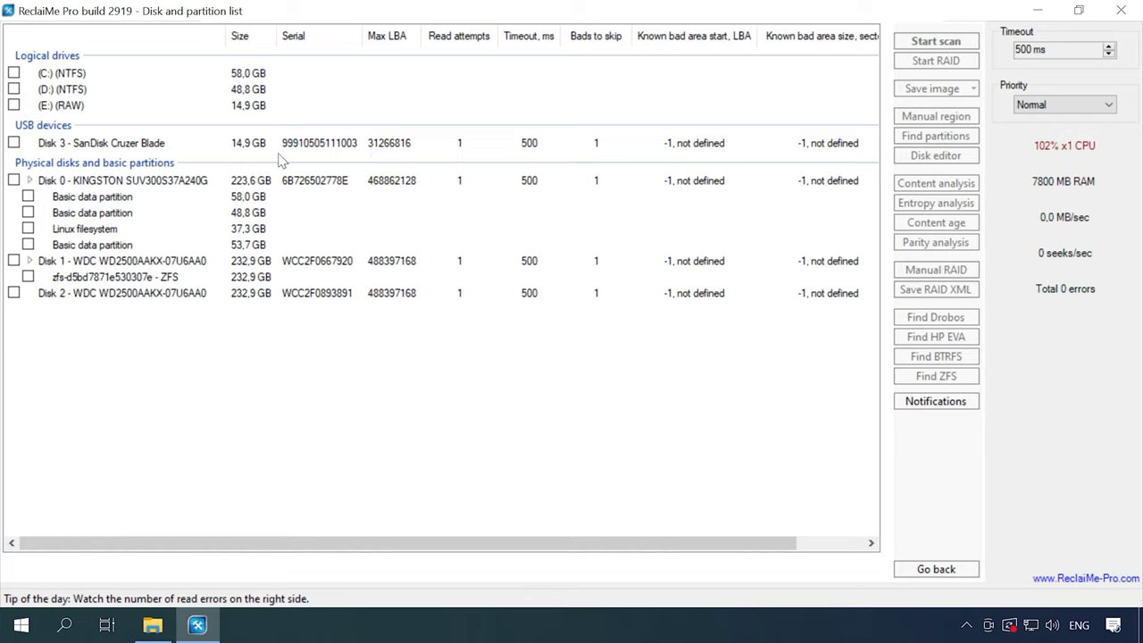
click(13, 143)
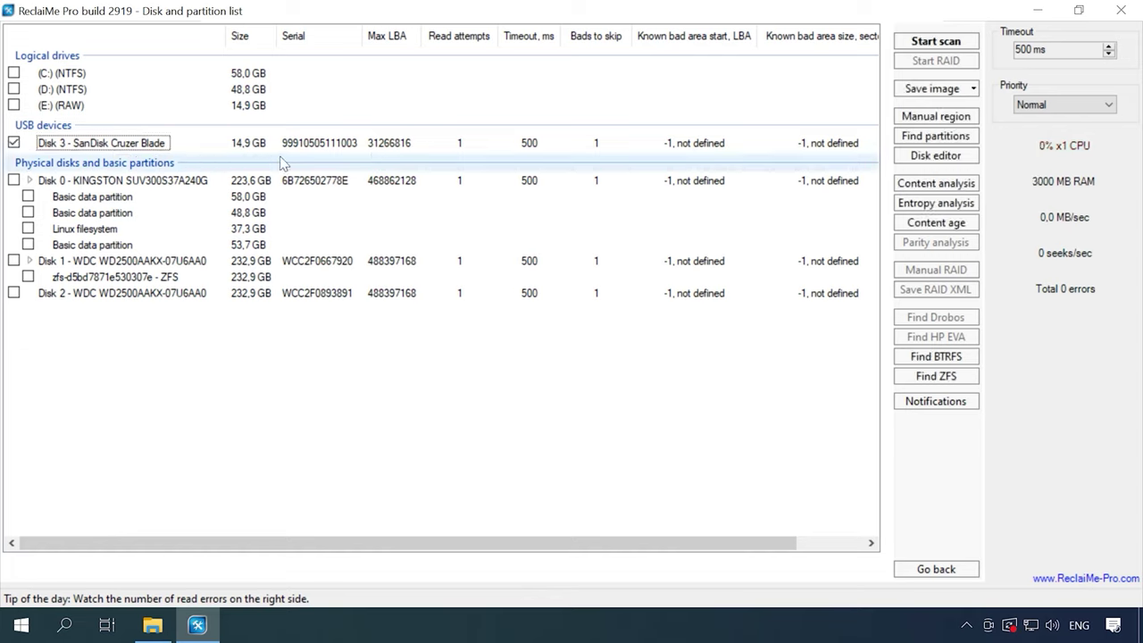
click(937, 42)
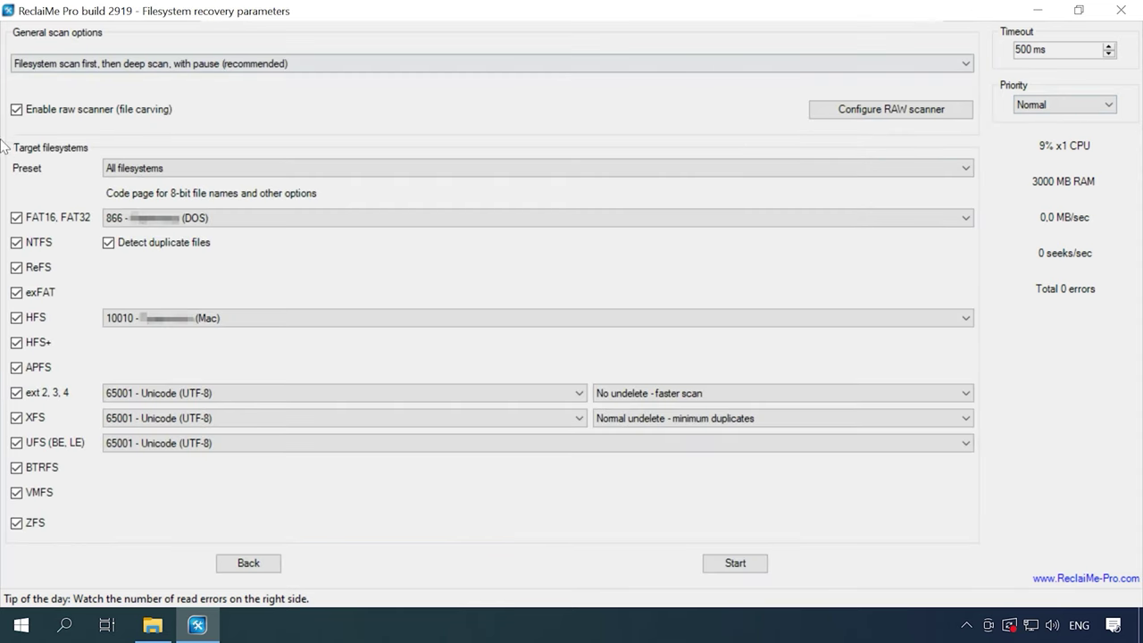
Step: Disable the raw scanner, leave only XFS among the target filesystems, run the initial scan and dismiss its completion notice
click(119, 111)
click(16, 218)
click(16, 242)
click(16, 267)
click(16, 293)
click(16, 342)
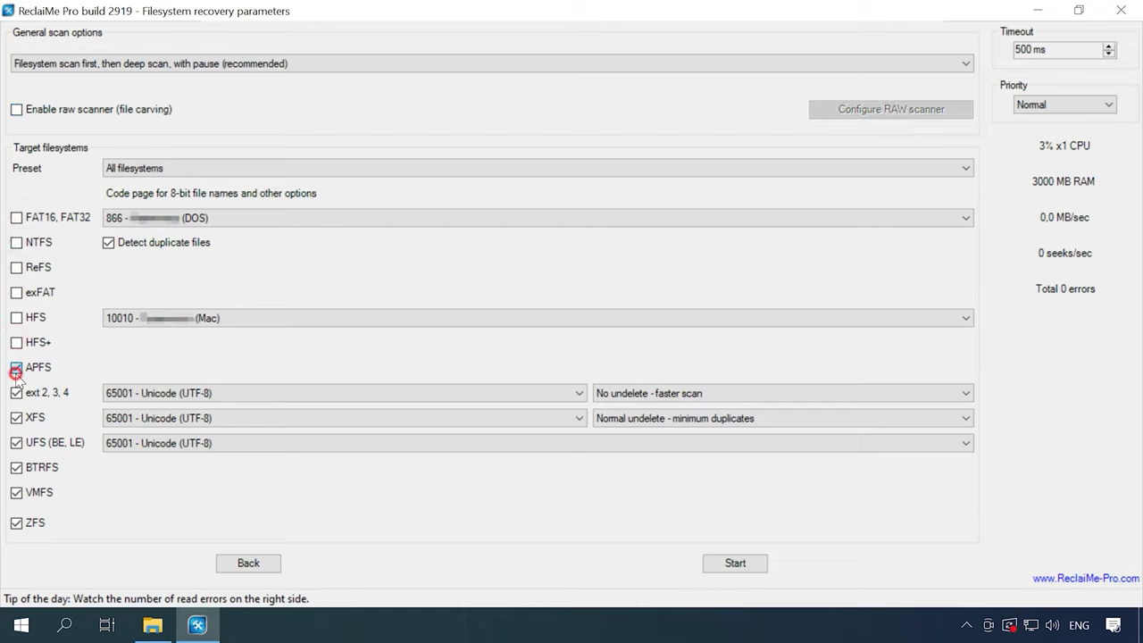
click(16, 467)
click(16, 492)
click(16, 523)
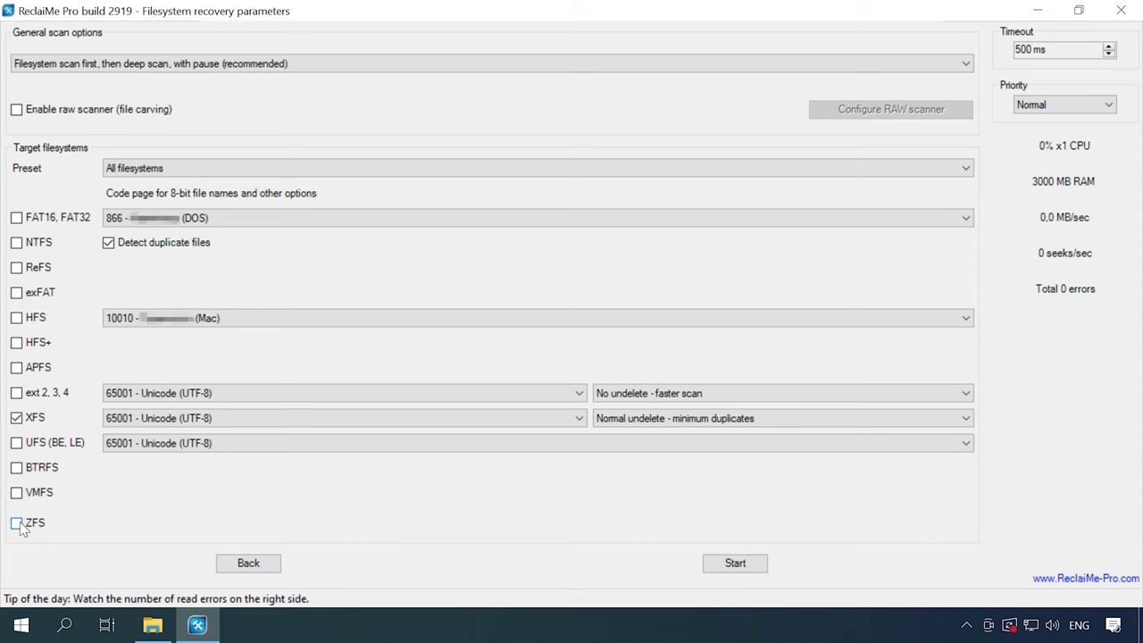
click(732, 569)
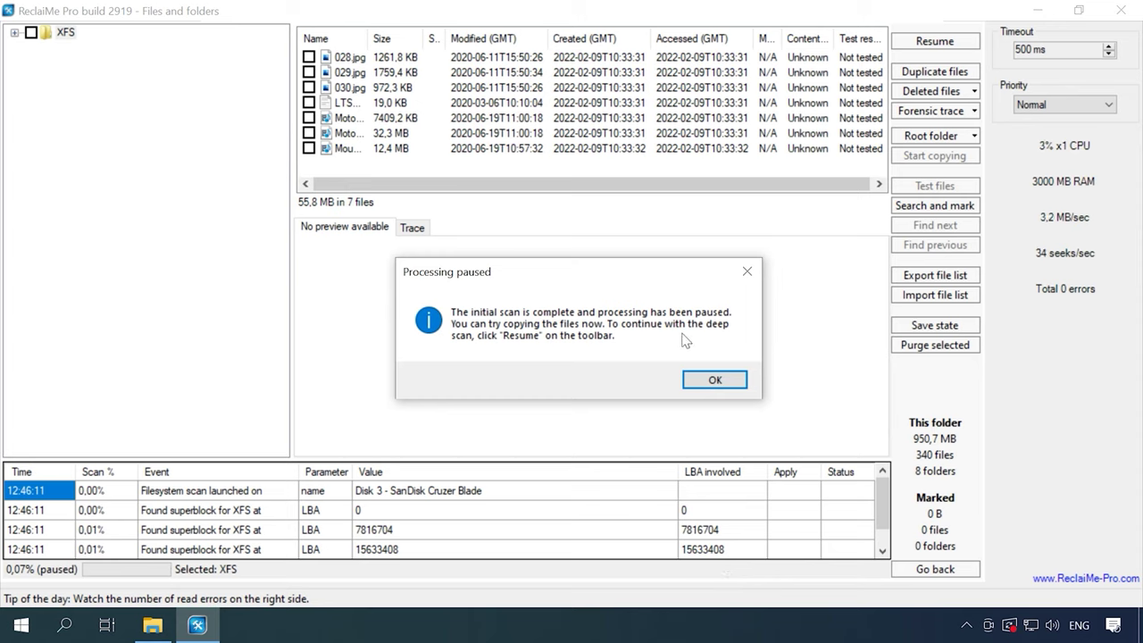
click(706, 382)
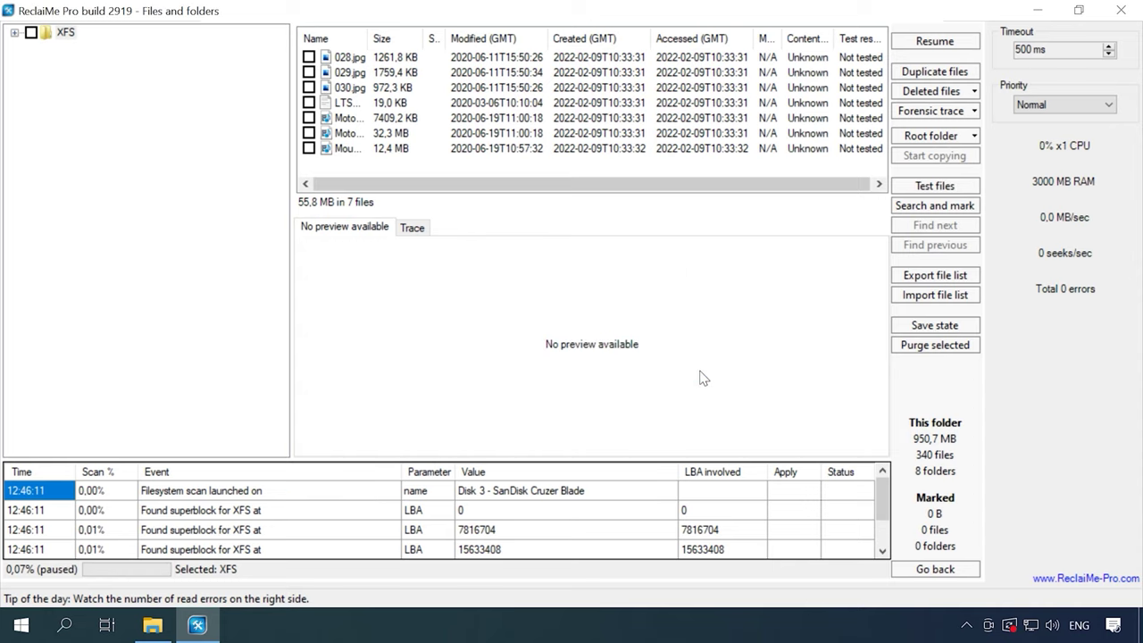
Step: Expand the found XFS volume's folder tree and preview 028.jpg from its root
click(64, 36)
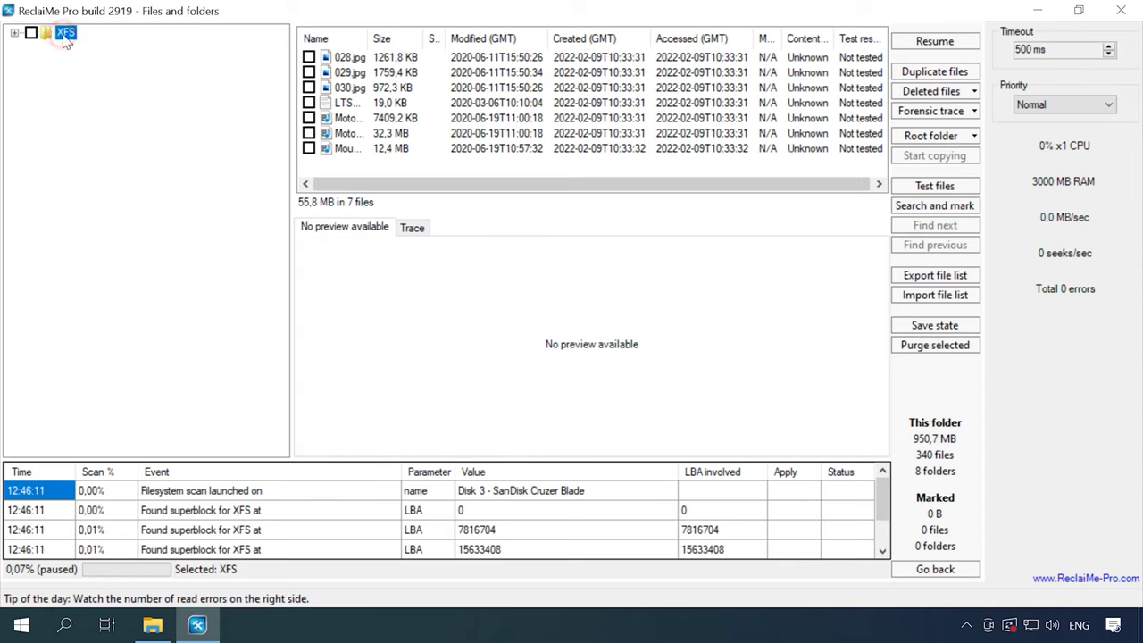
click(15, 32)
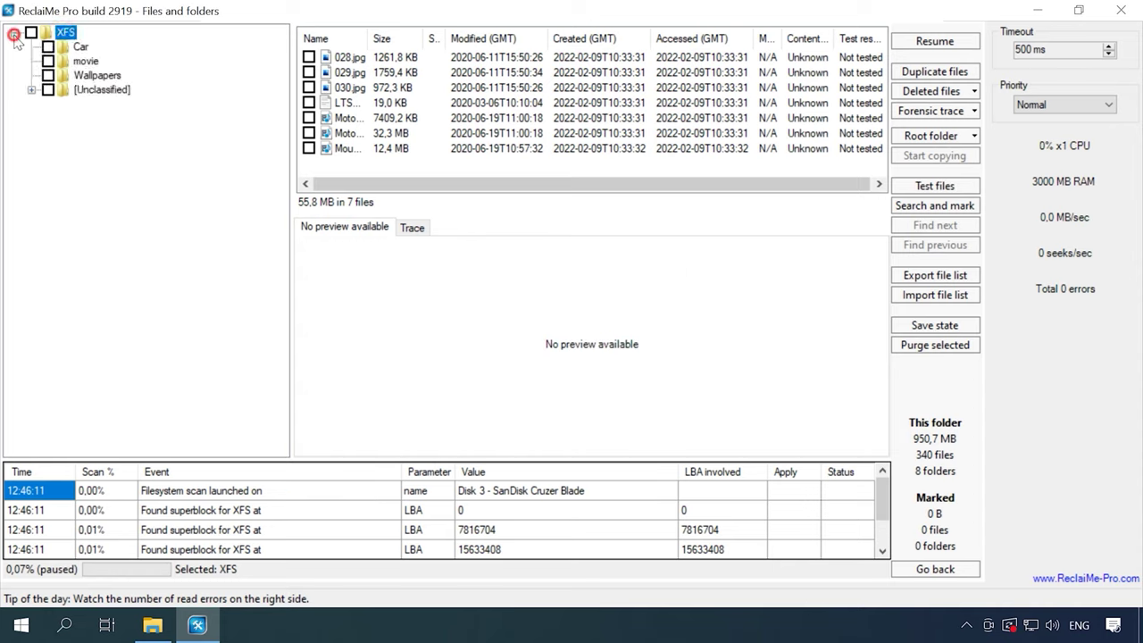
click(342, 59)
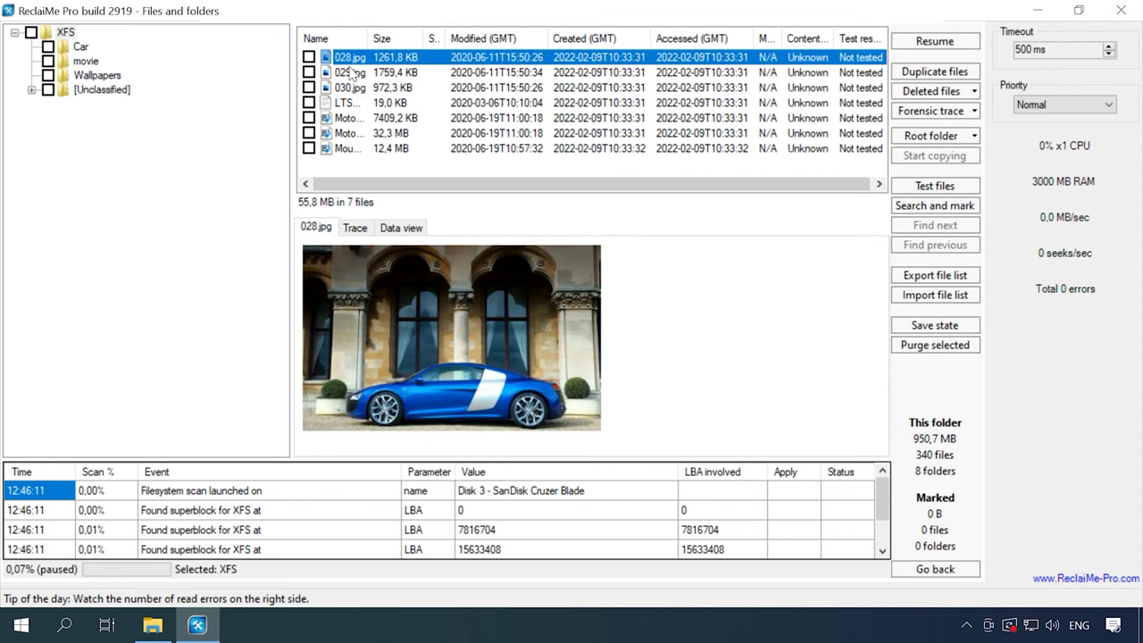
click(31, 89)
click(127, 105)
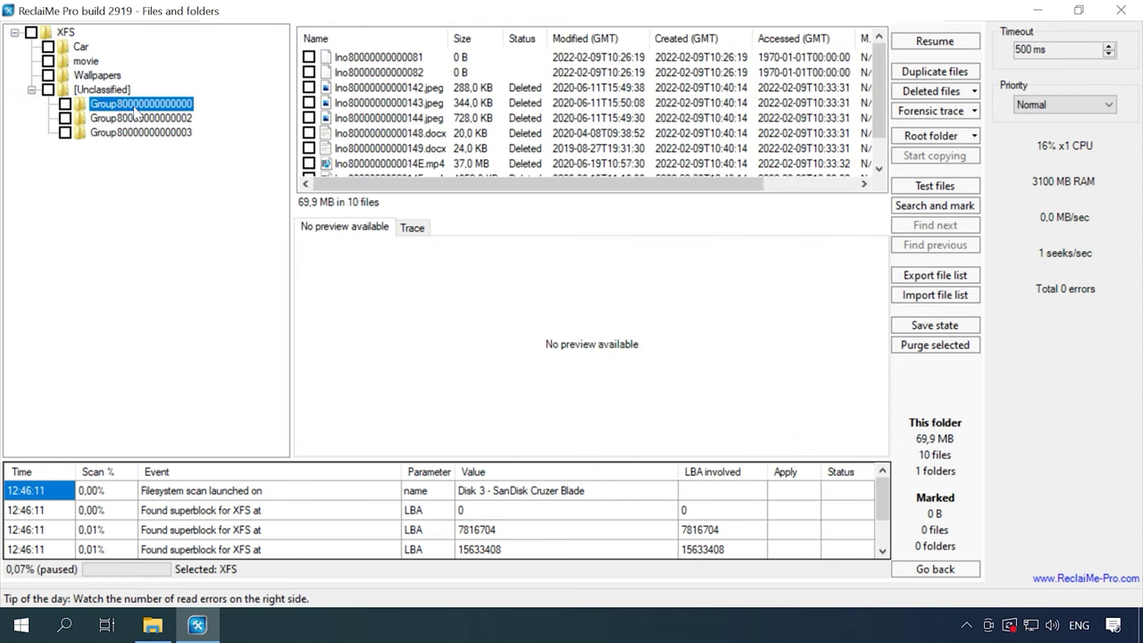
click(413, 89)
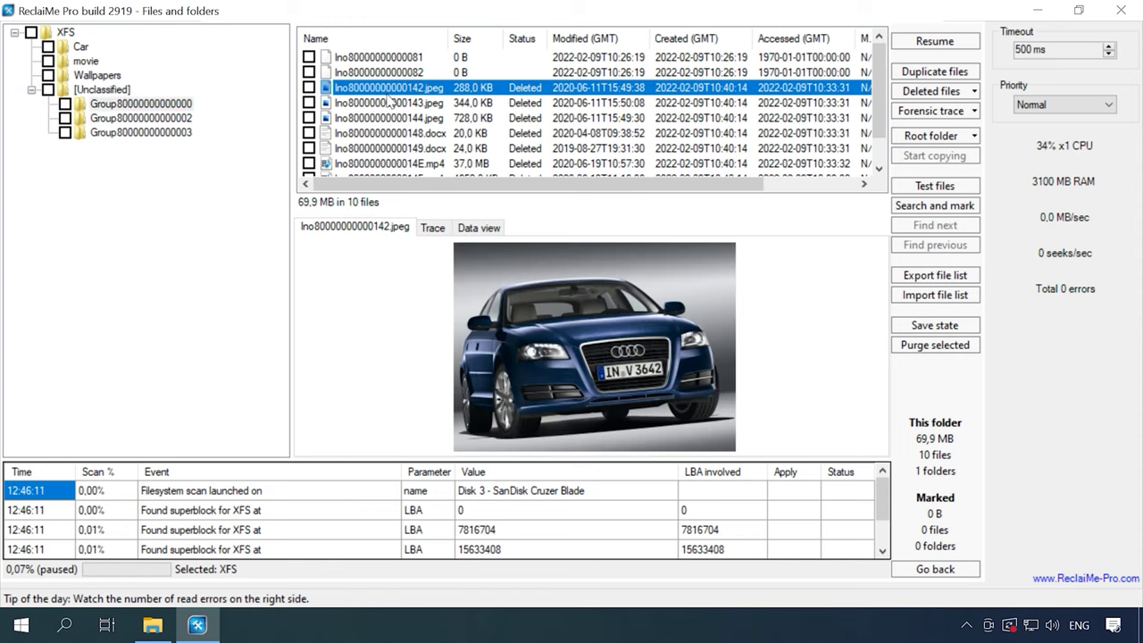
click(390, 103)
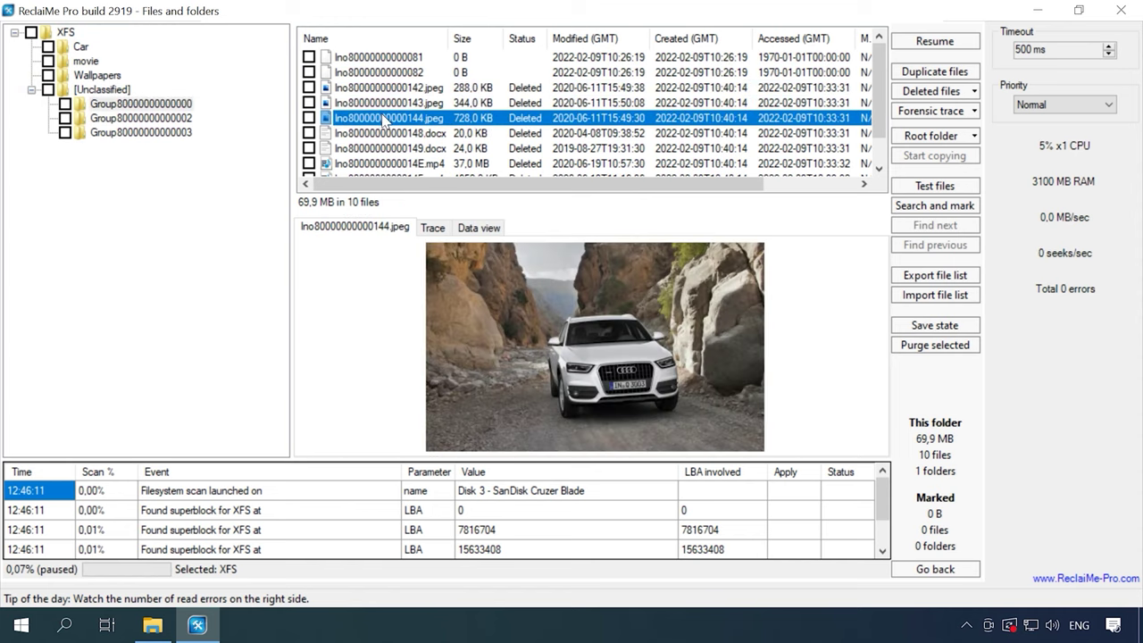
click(390, 135)
scroll(390, 142, down, 1)
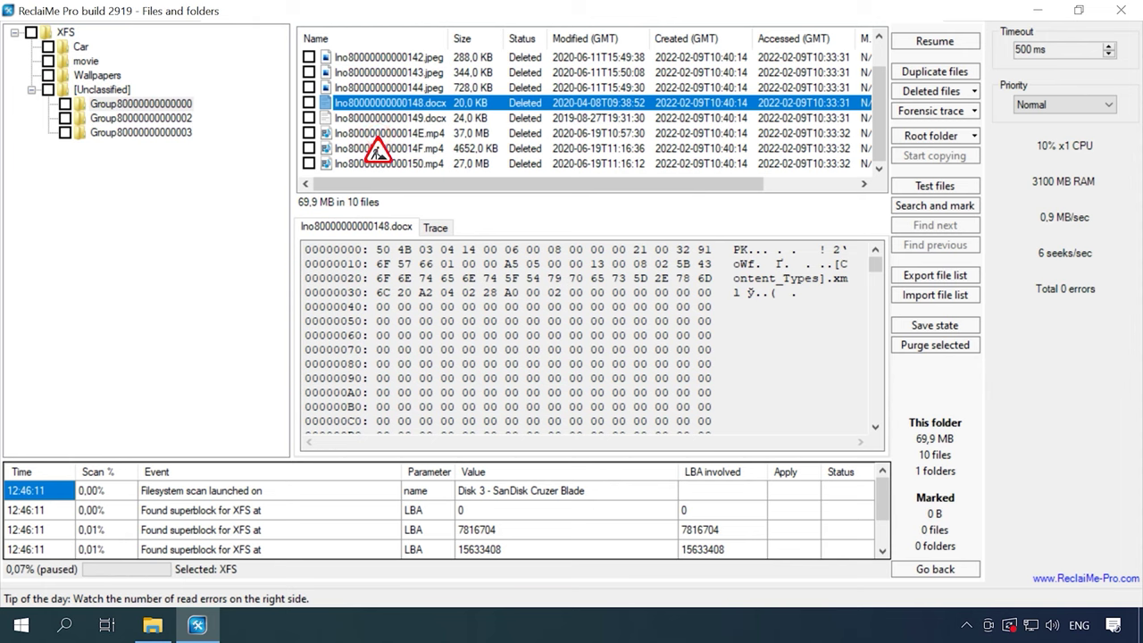
click(378, 135)
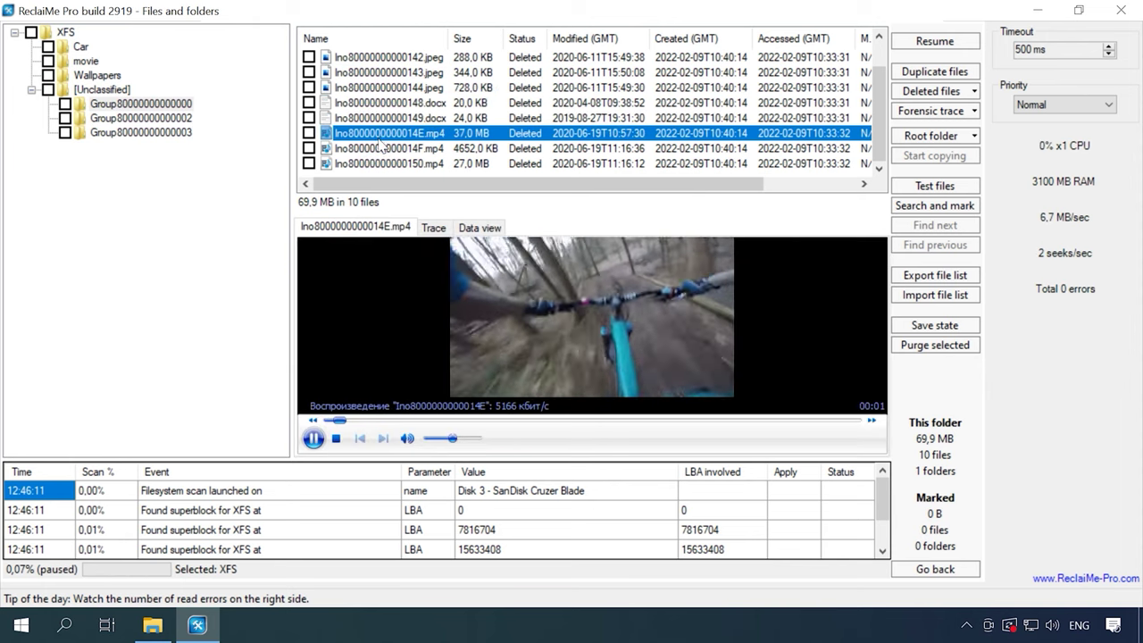
click(377, 148)
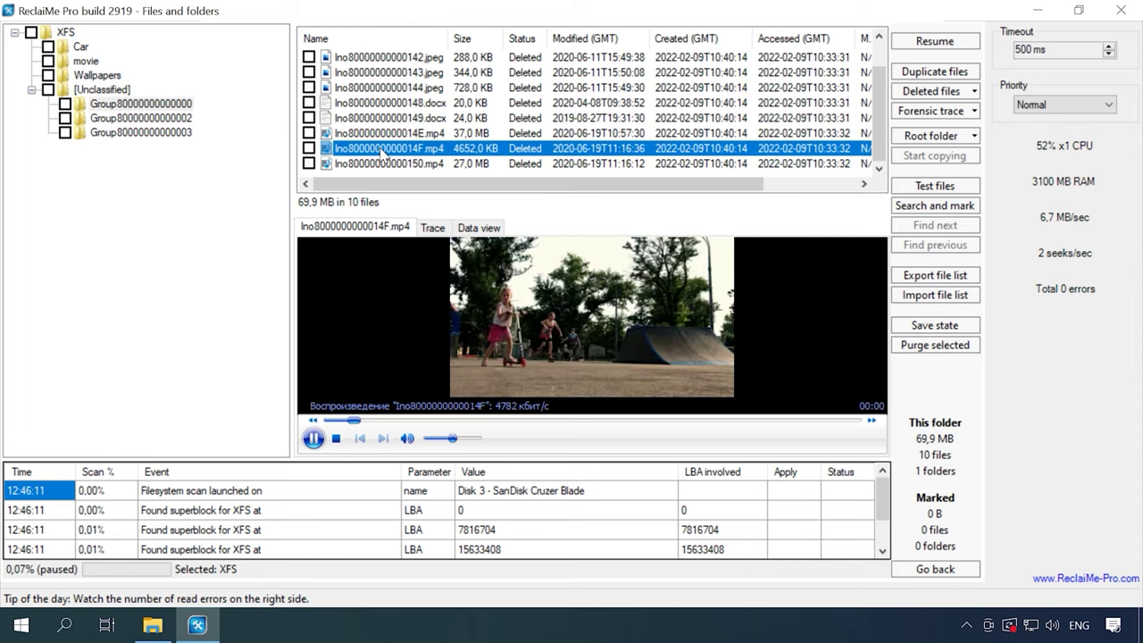
scroll(386, 134, up, 1)
click(386, 133)
scroll(386, 141, down, 1)
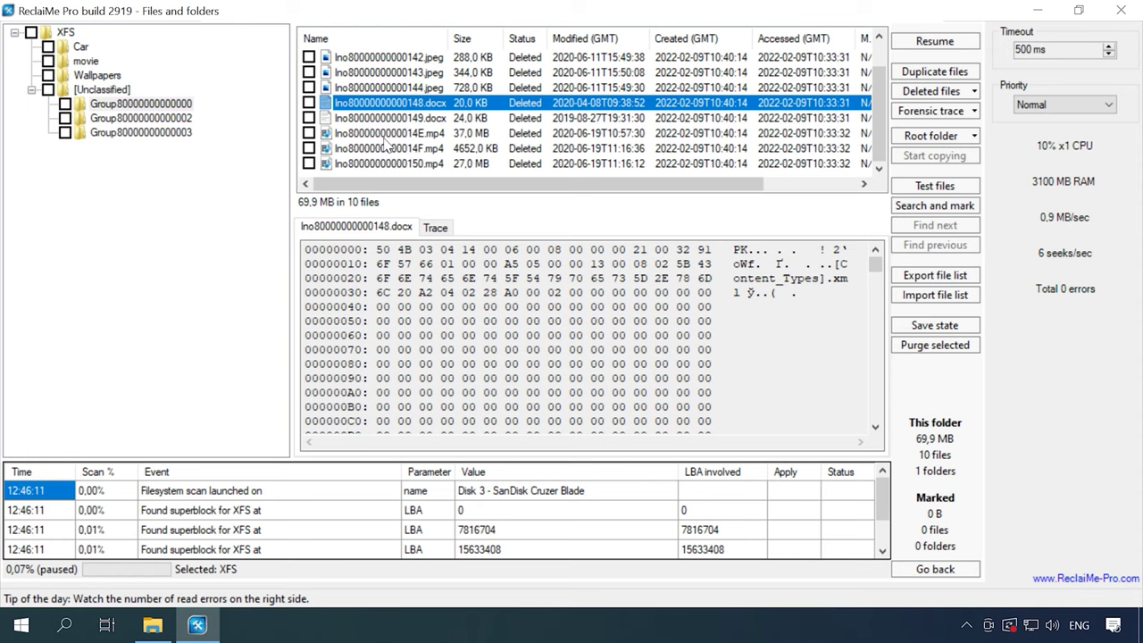
click(165, 119)
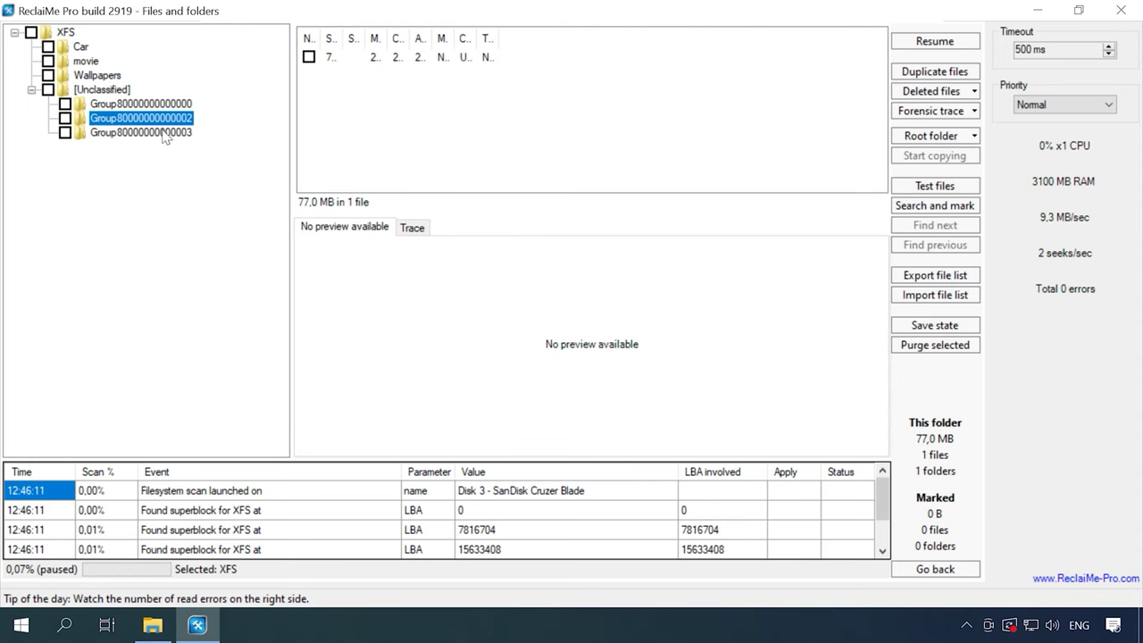
click(166, 134)
click(369, 58)
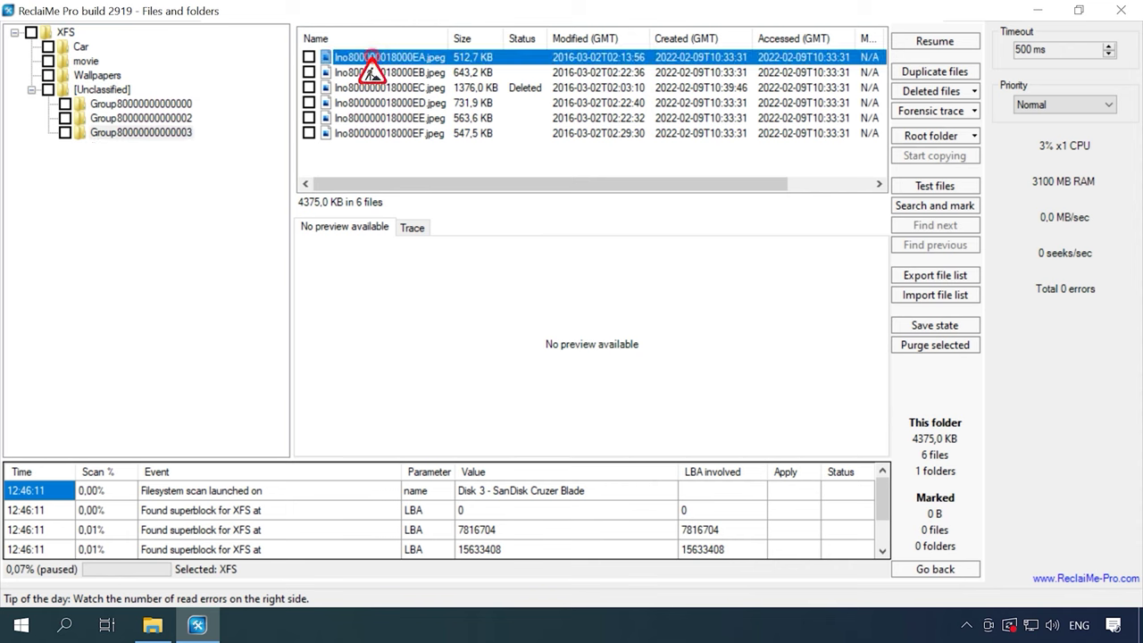
click(371, 75)
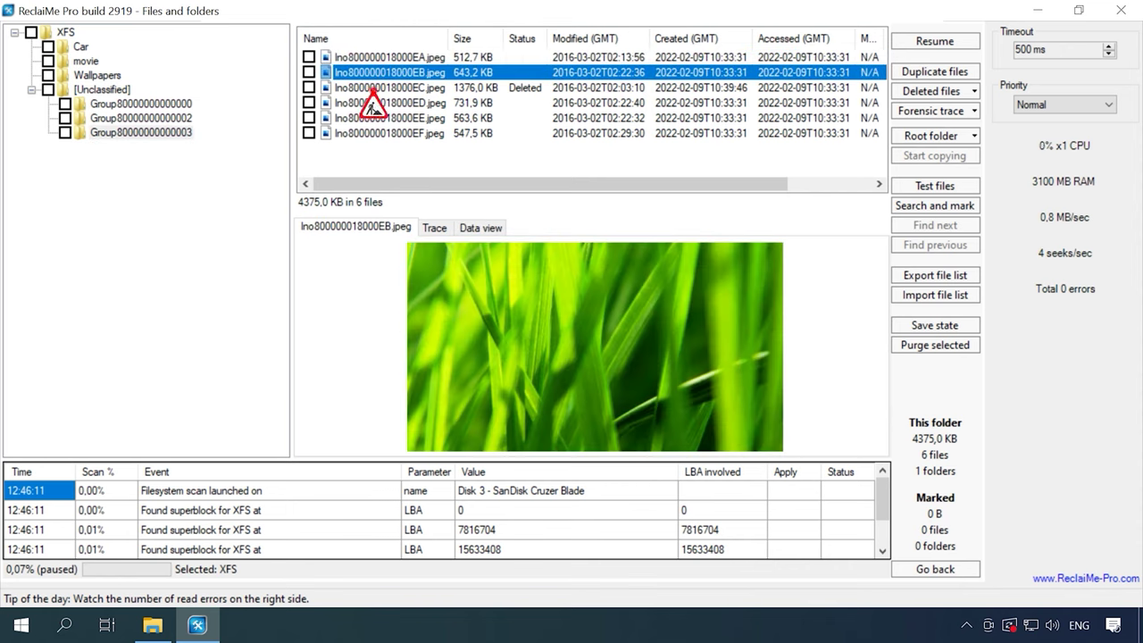
click(371, 89)
click(368, 103)
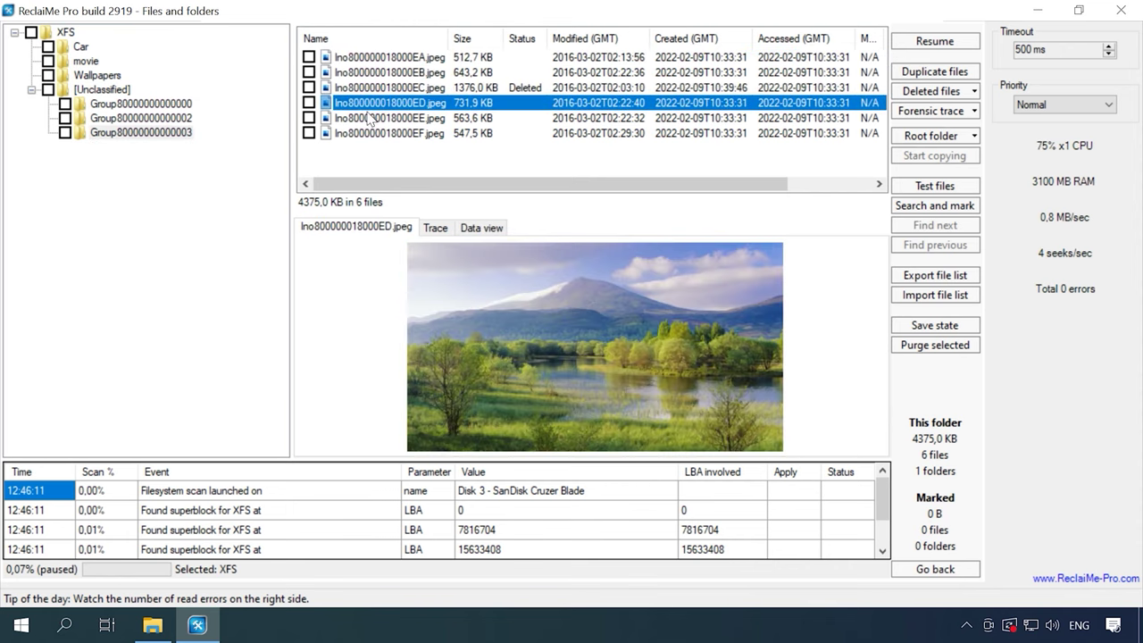
click(368, 118)
click(368, 133)
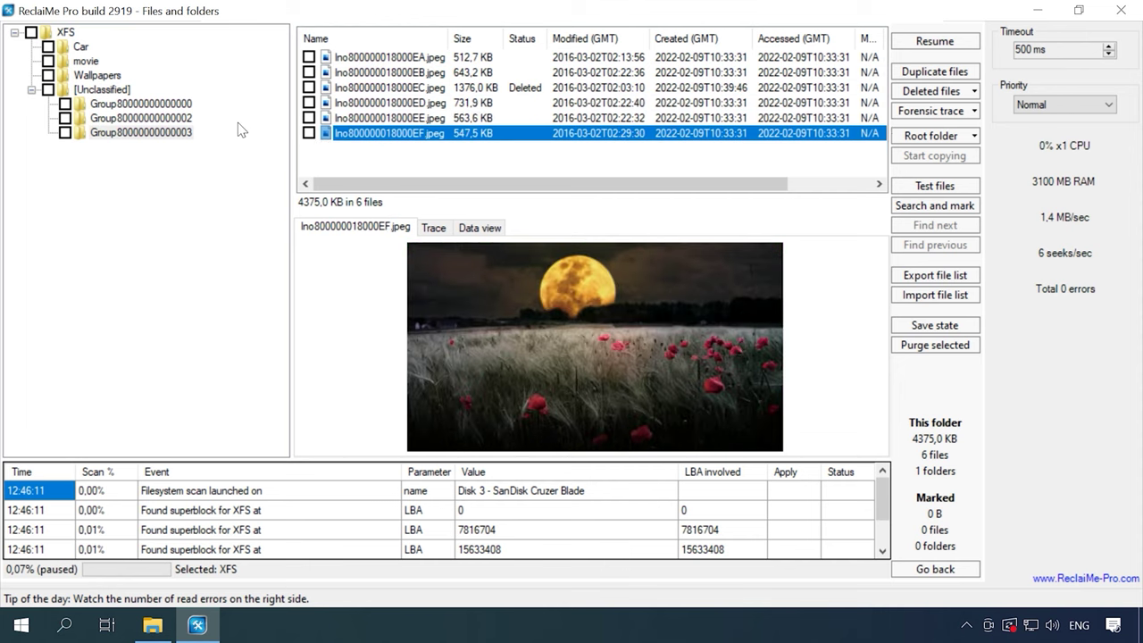
Step: Return to the XFS root folder and resume the paused drive scan
click(68, 34)
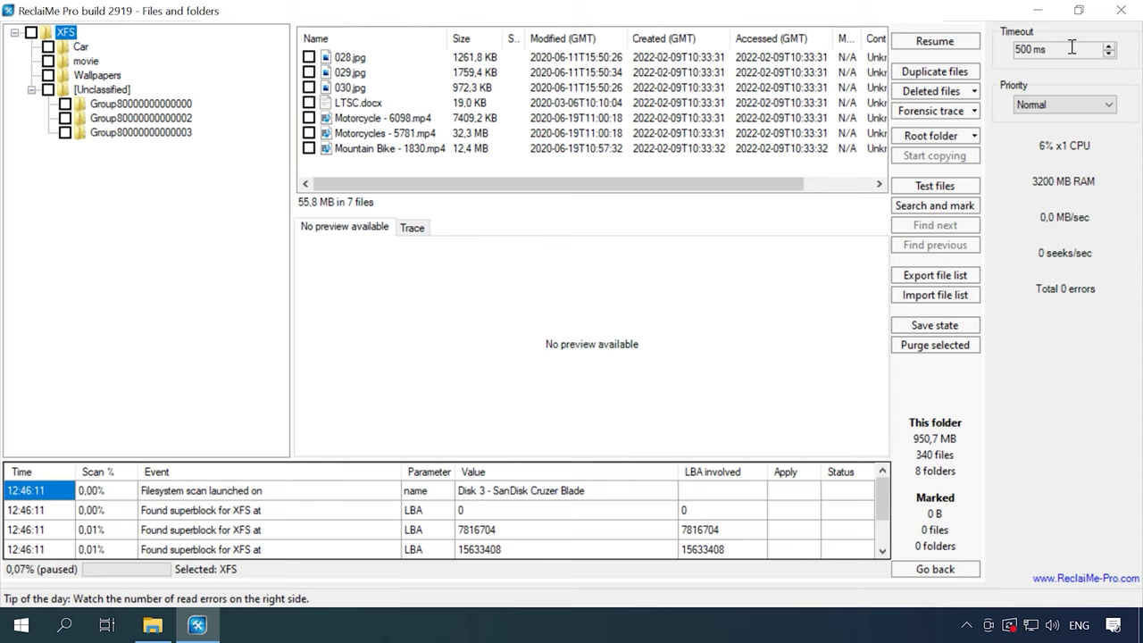
click(936, 45)
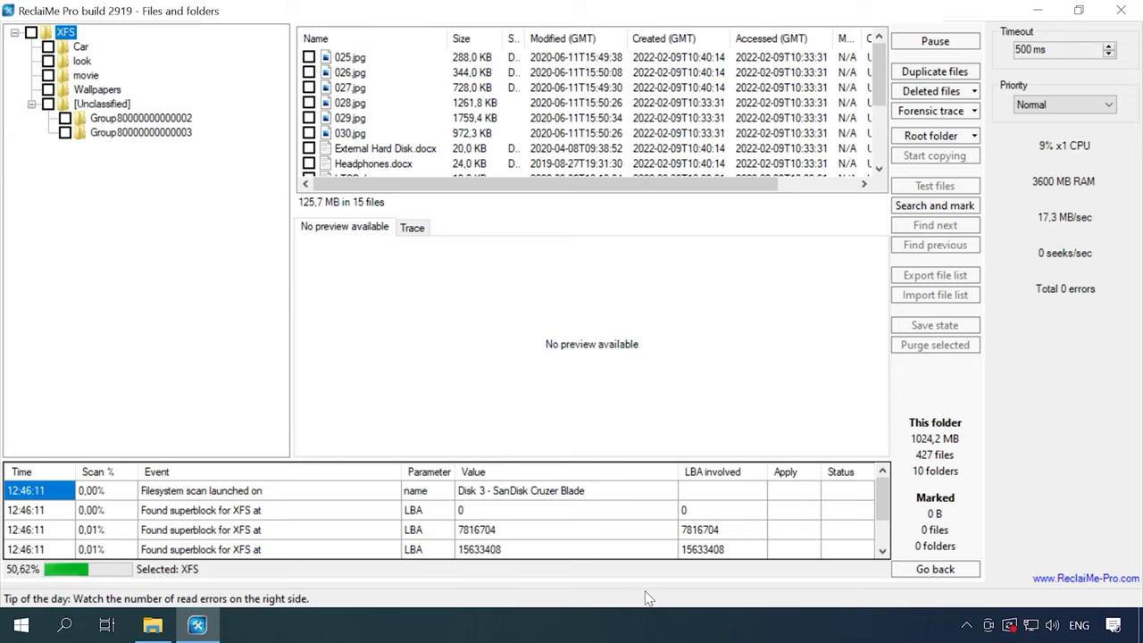
Step: Preview the deleted root files 025.jpg, 026.jpg, 027.jpg, External Hard Disk.docx and Headphones.docx during the scan
click(354, 58)
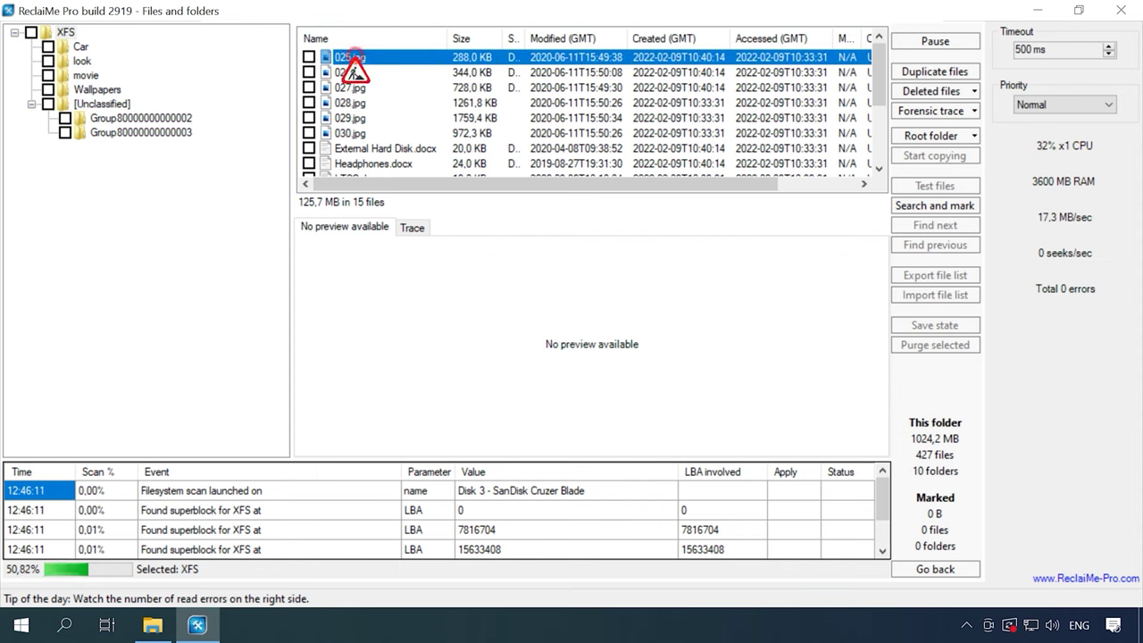
click(353, 74)
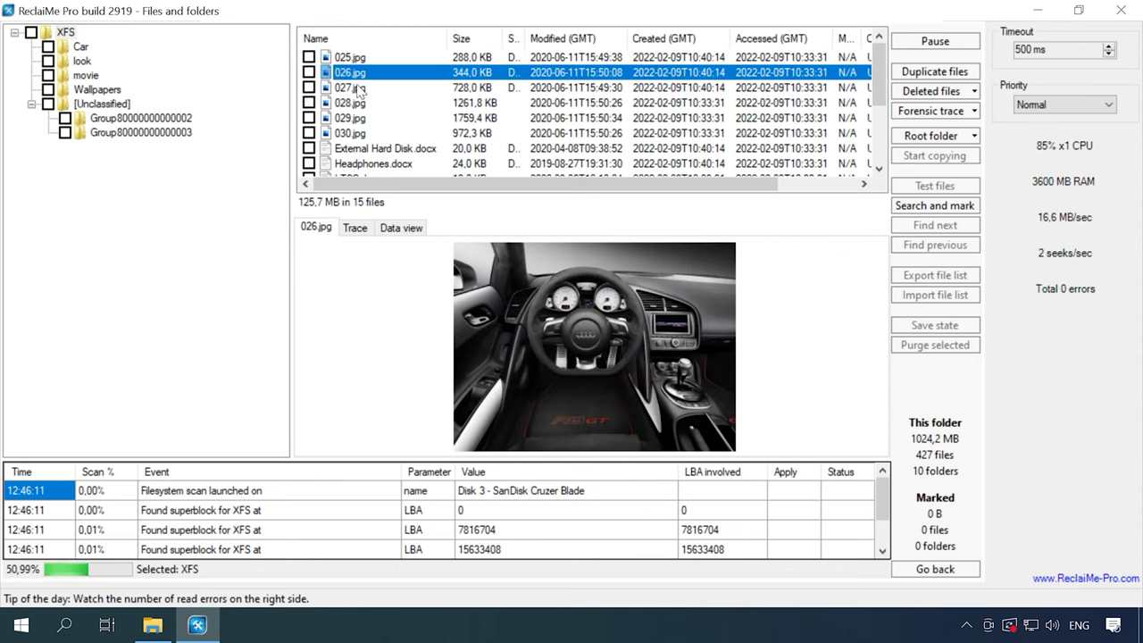
click(359, 90)
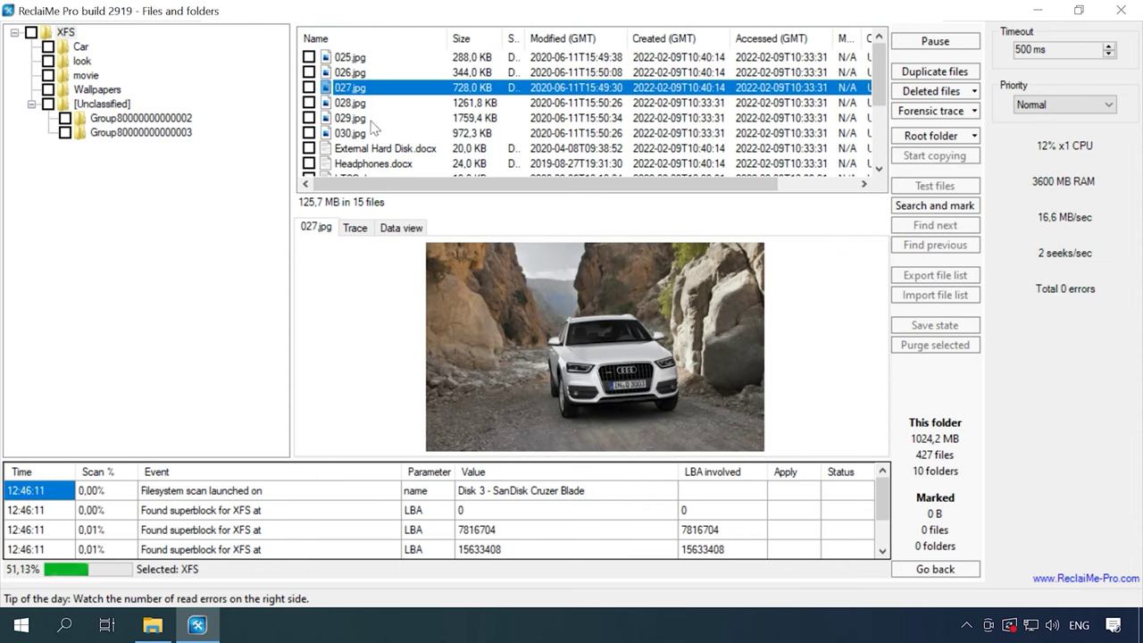
click(380, 150)
click(383, 164)
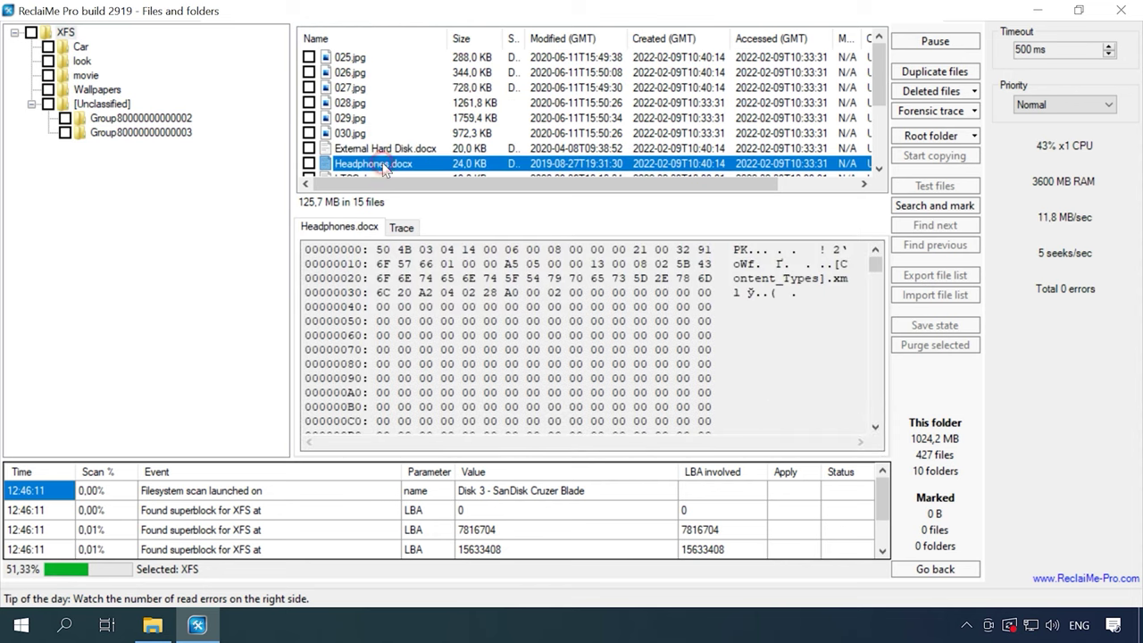
click(362, 59)
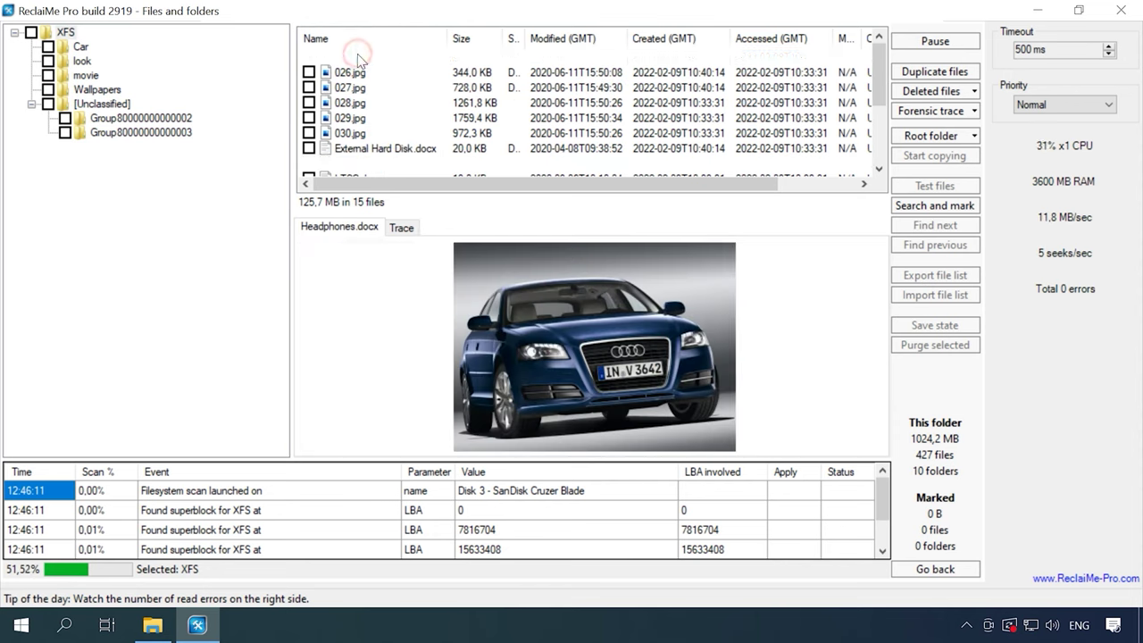
Step: Open the recovered look folder, preview image1.jpg and look through the folder's files
click(86, 61)
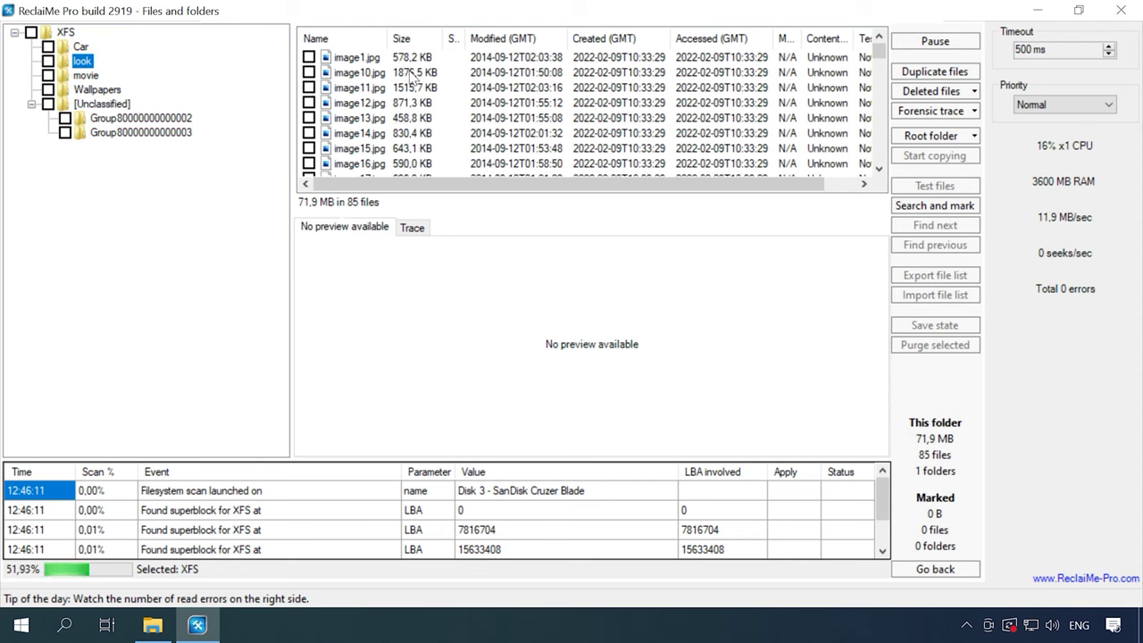
click(367, 59)
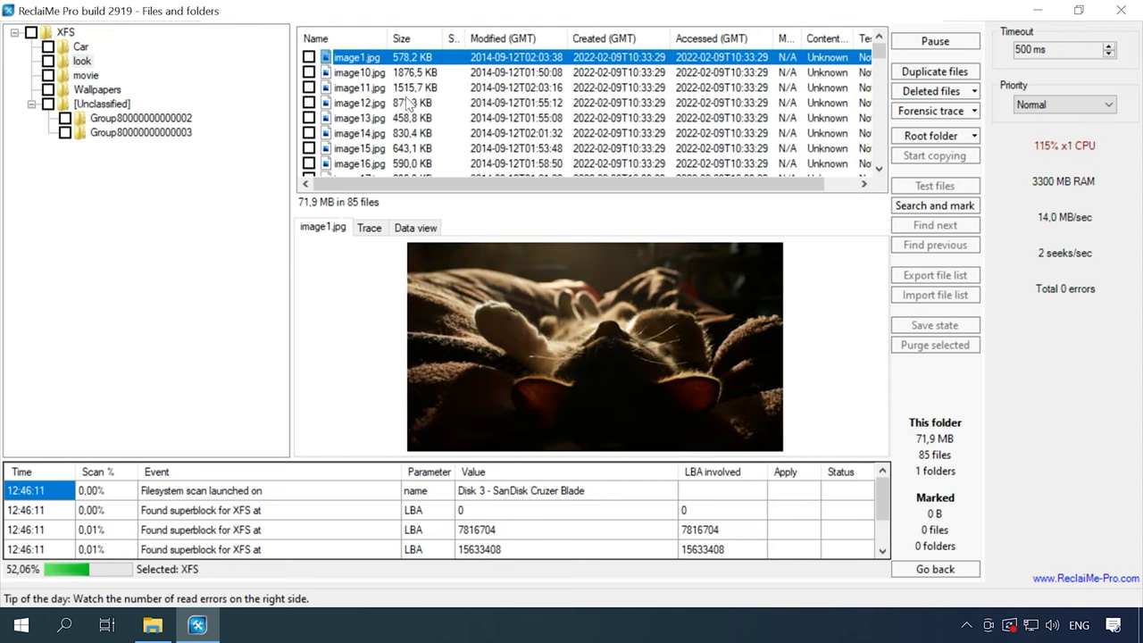
scroll(393, 82, down, 4)
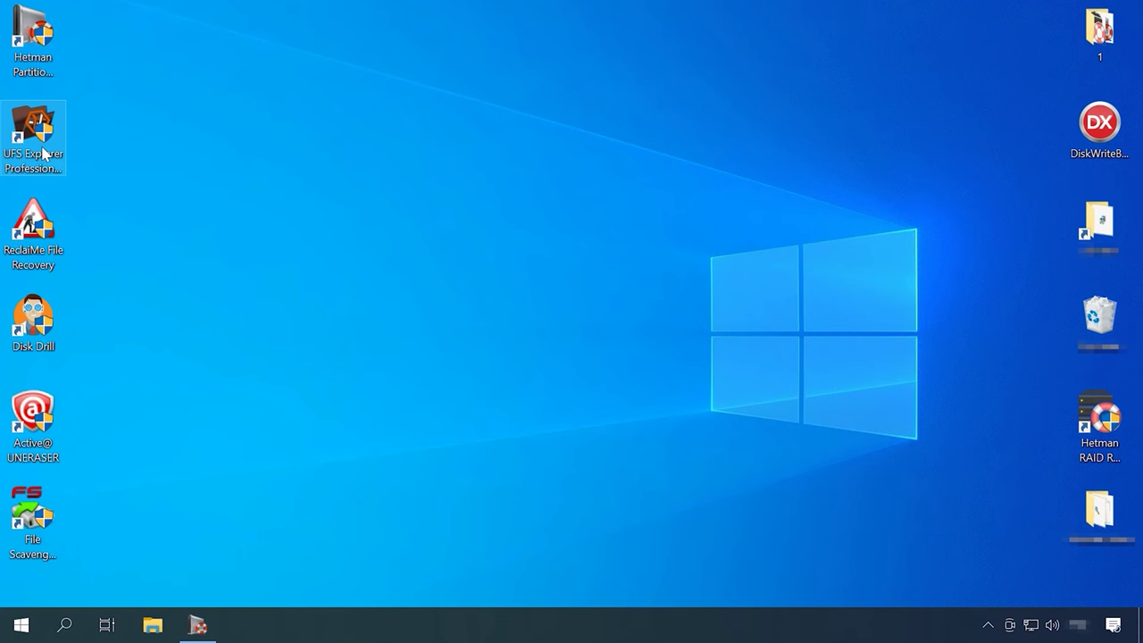
Step: Launch UFS Explorer Professional Recovery and explore the file system of the SGI XFS partition on Drive3
click(44, 155)
double_click(39, 167)
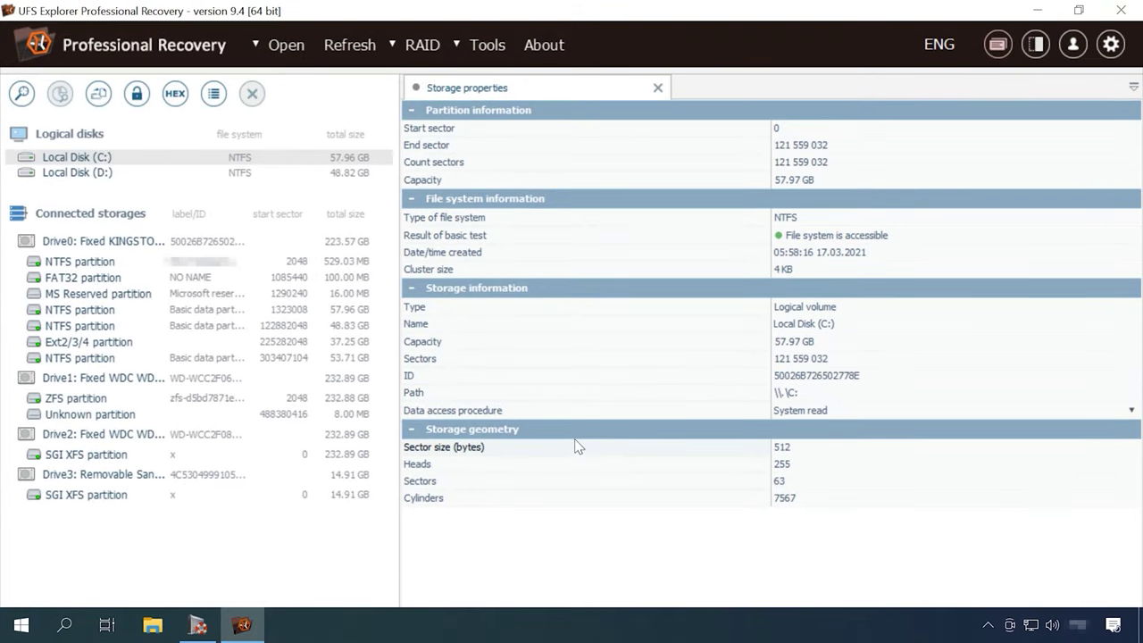
click(101, 481)
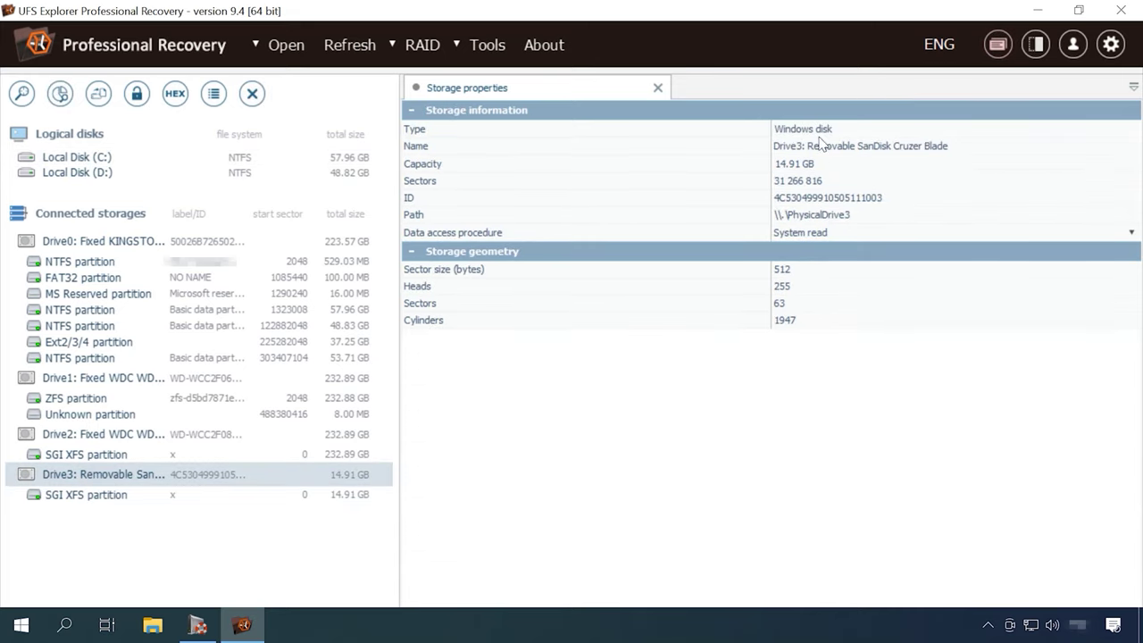
click(70, 499)
right_click(75, 502)
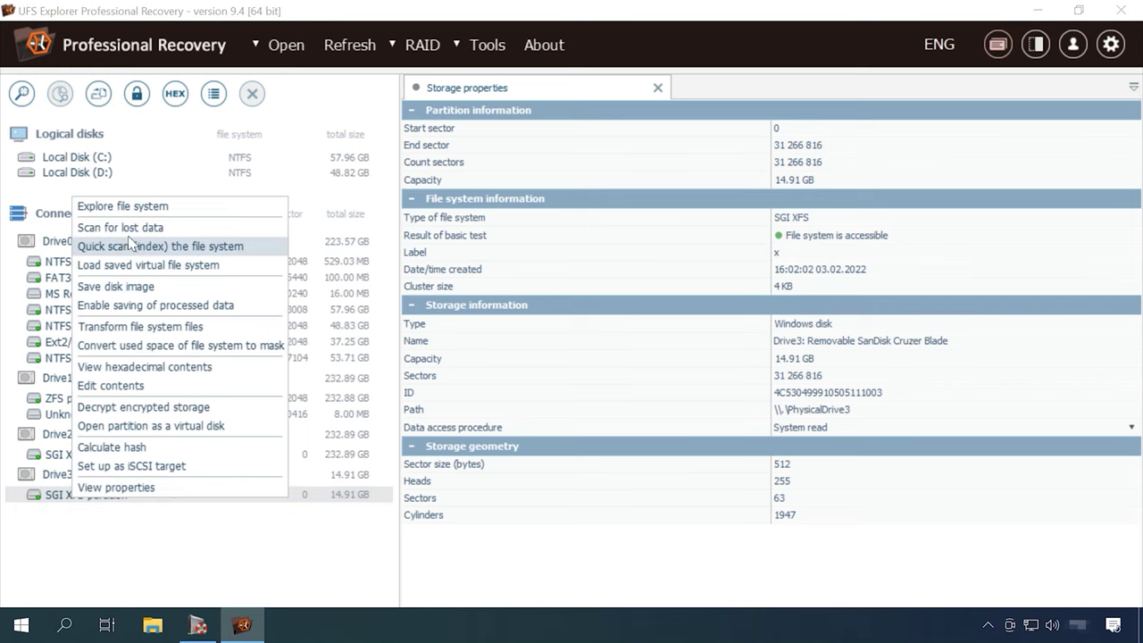
click(136, 206)
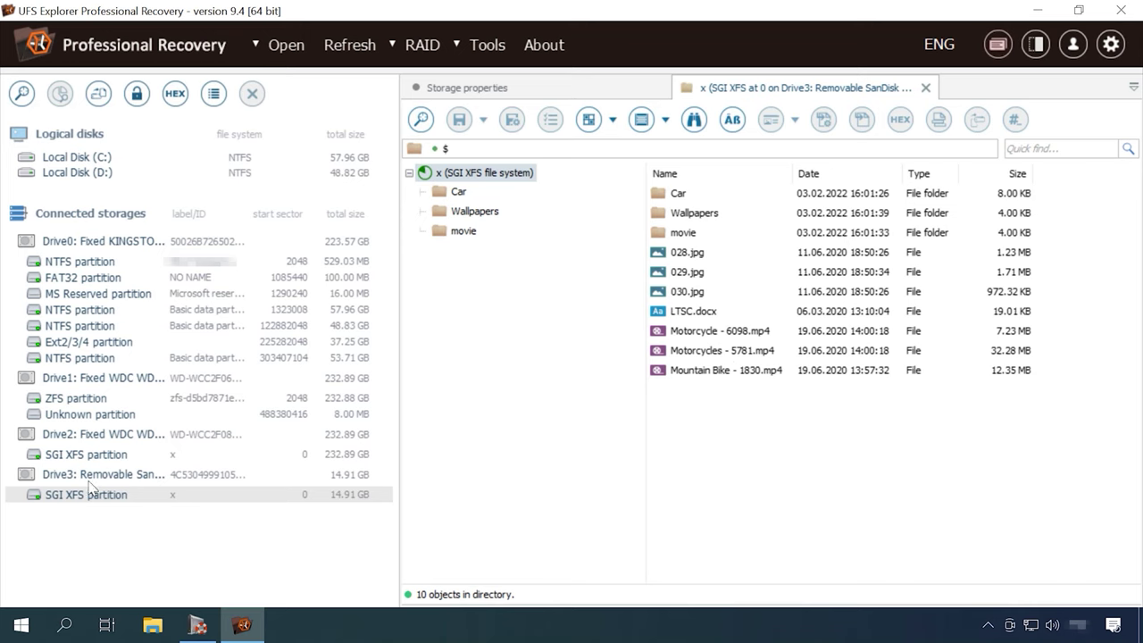
Step: Run a quick scan (index) of the file system on Drive3's SGI XFS partition
right_click(57, 503)
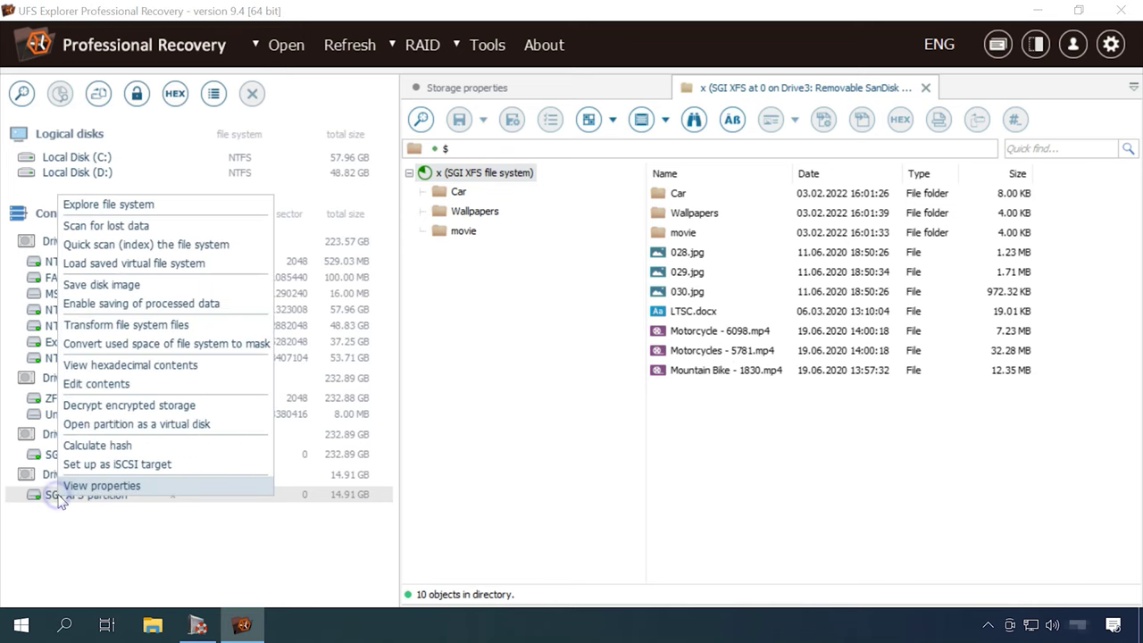
click(143, 247)
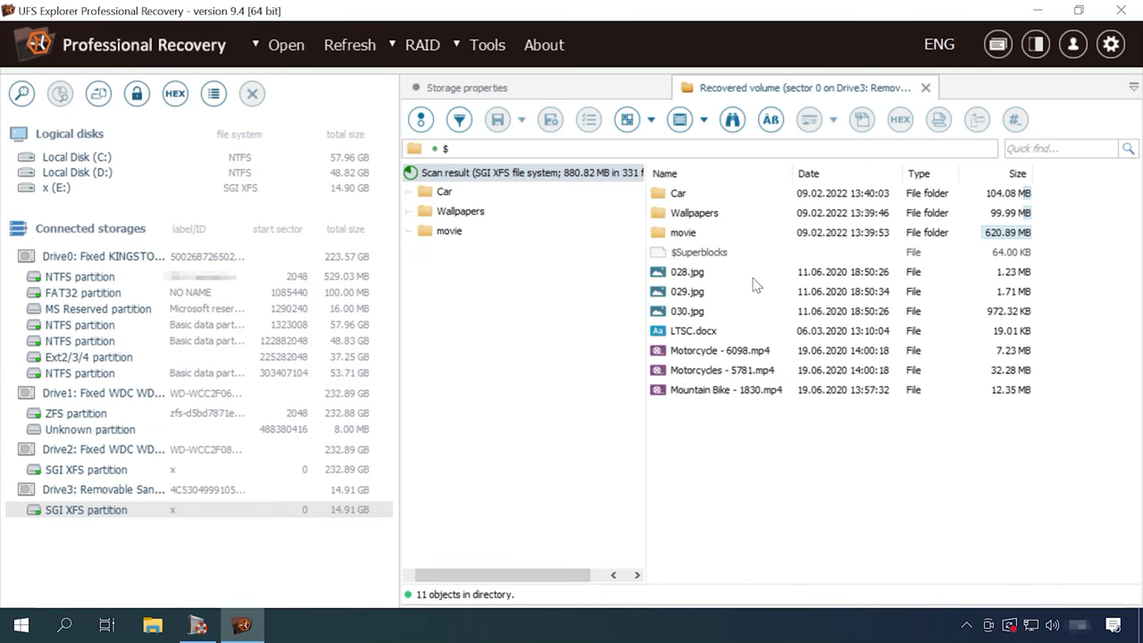
Step: Check the Car, Wallpapers and movie folders in the scan result, previewing 011.jpg, pic1.jpg and Baton Twirling - 31237.mp4
double_click(679, 194)
click(686, 393)
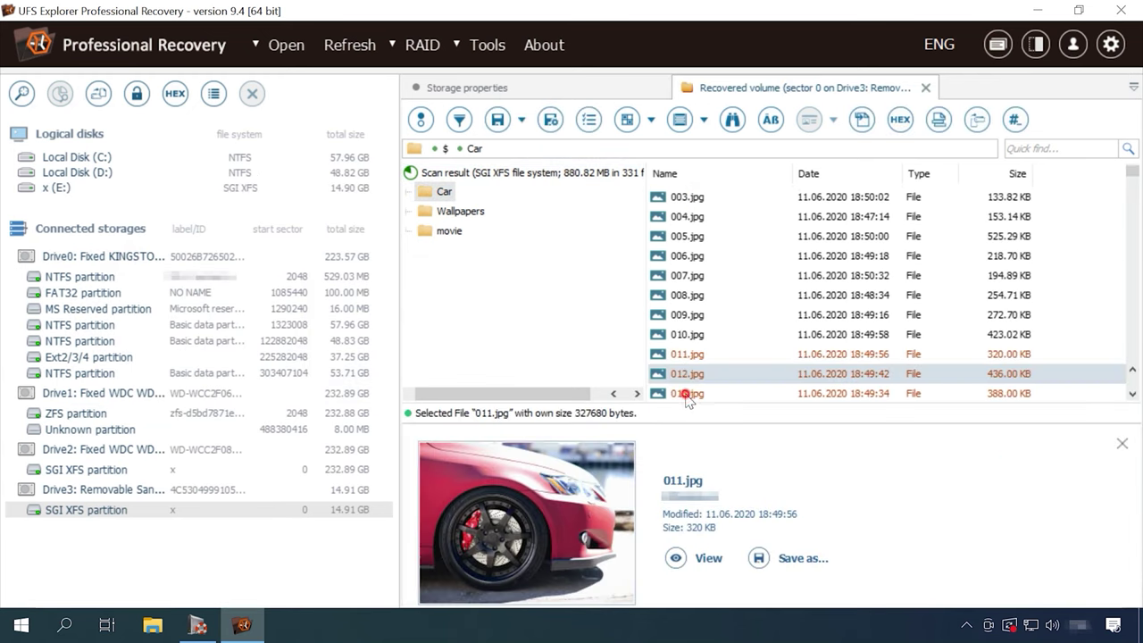
click(444, 148)
click(702, 214)
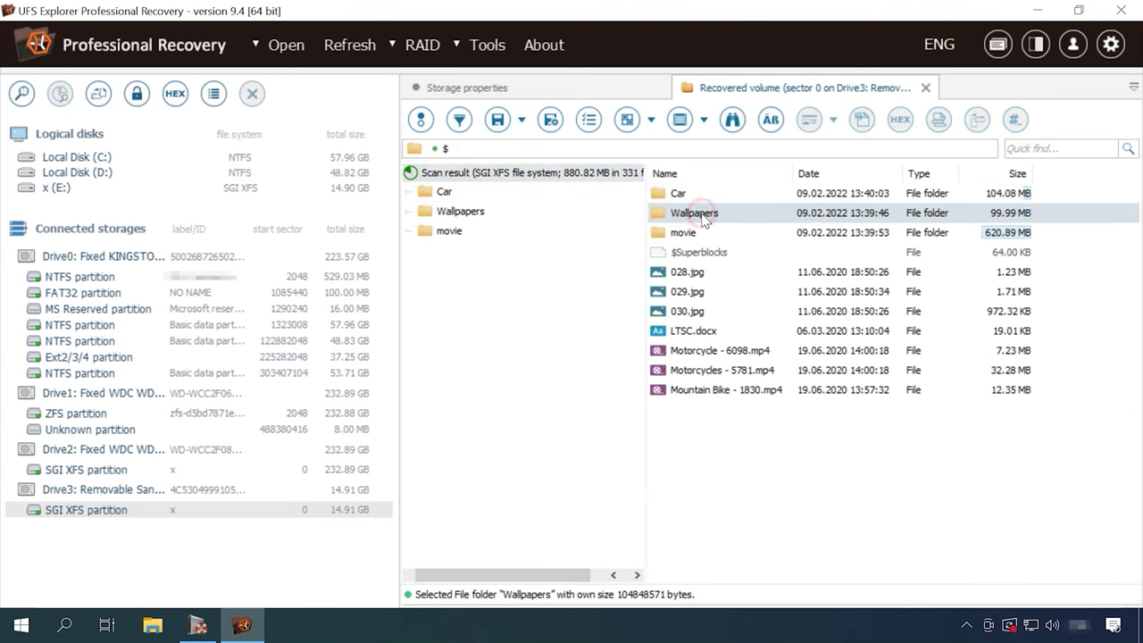
double_click(702, 214)
click(702, 194)
click(447, 149)
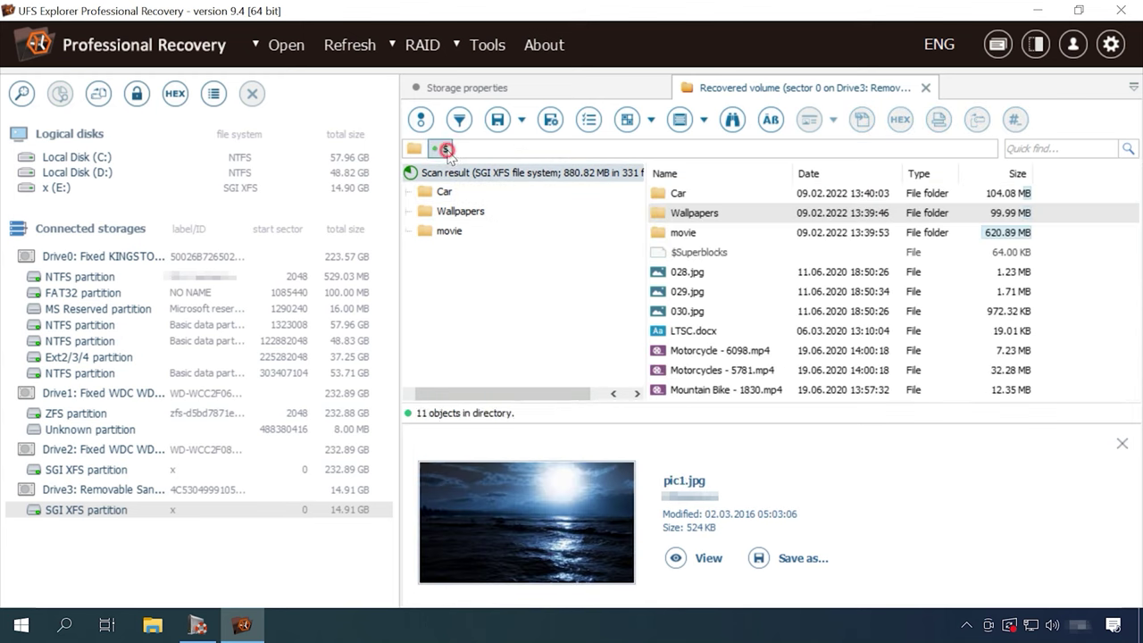
double_click(684, 231)
click(703, 214)
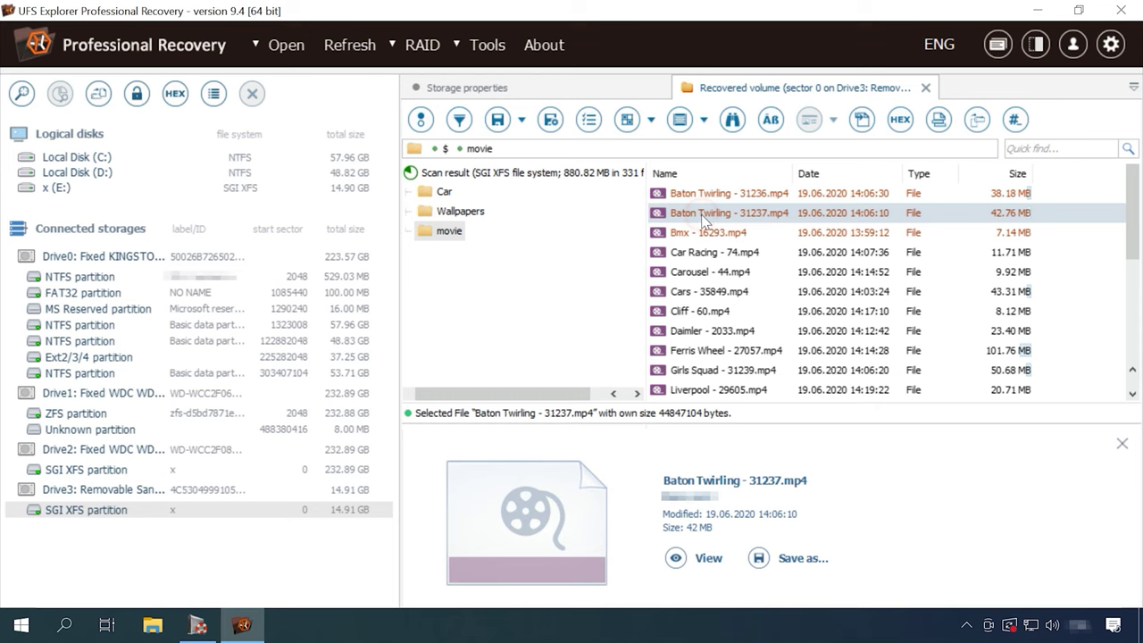
Step: View Baton Twirling - 31237.mp4, then return to the scan result's root folder and preview LTSC.docx
click(683, 558)
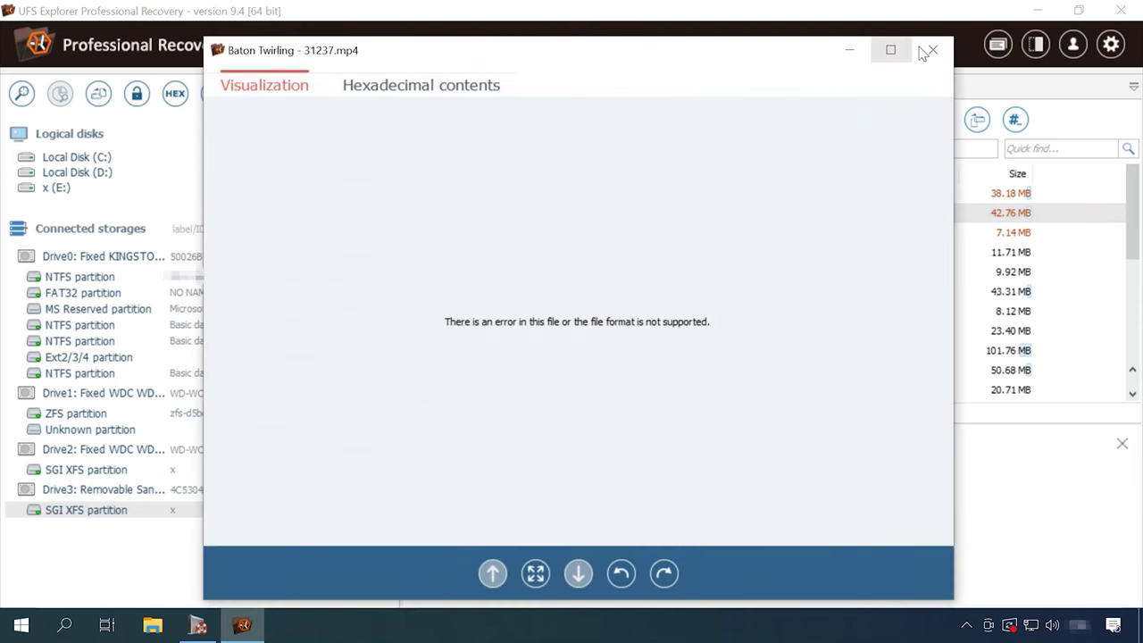
click(932, 49)
click(446, 149)
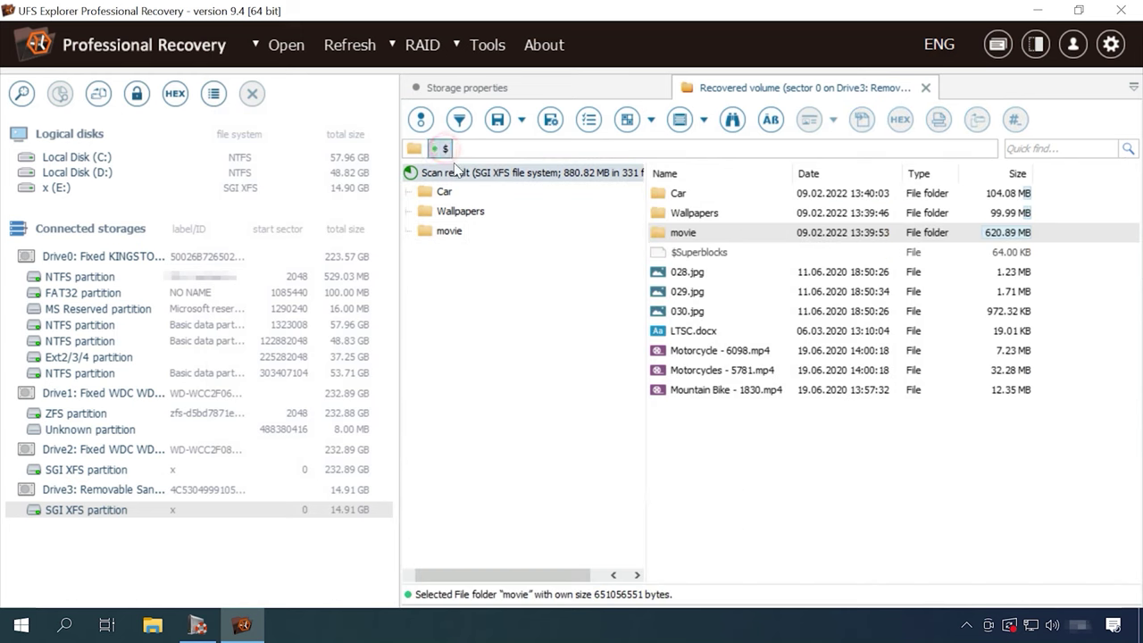
click(693, 331)
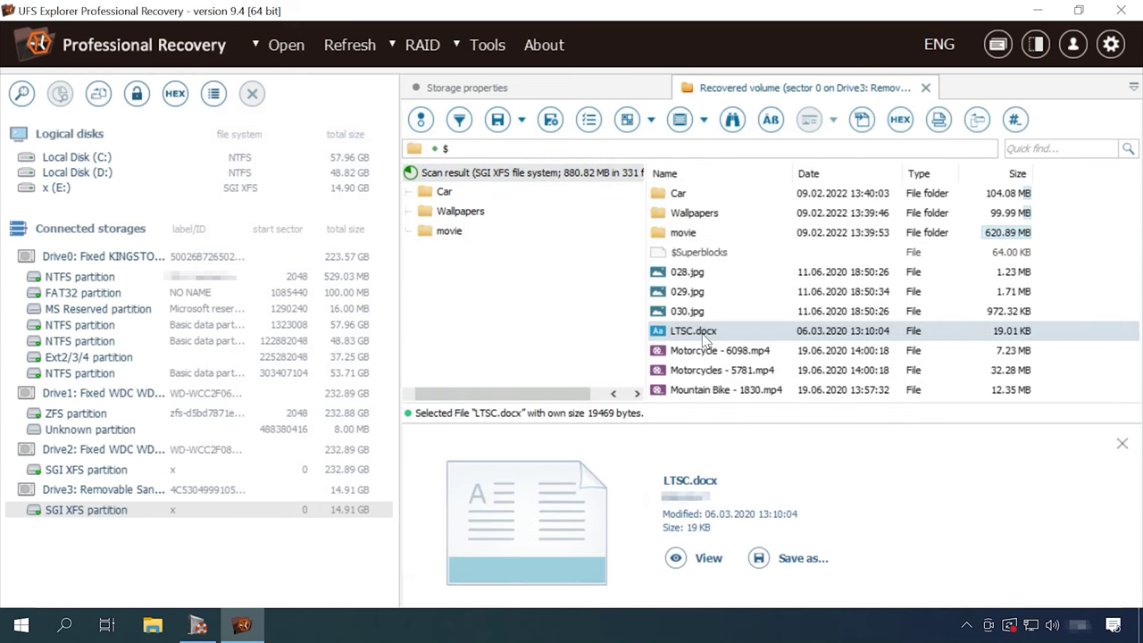
Step: Scan Drive3's SGI XFS partition for lost data, excluding Microsoft NTFS and Legacy FAT/FAT32 from the searched file systems
right_click(78, 499)
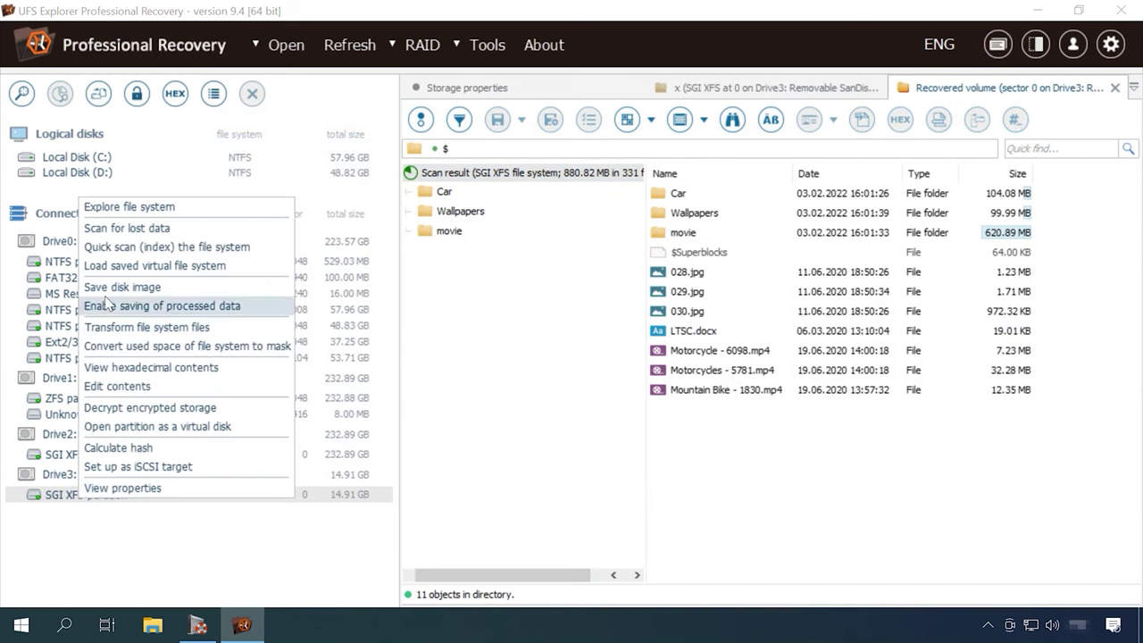
click(130, 228)
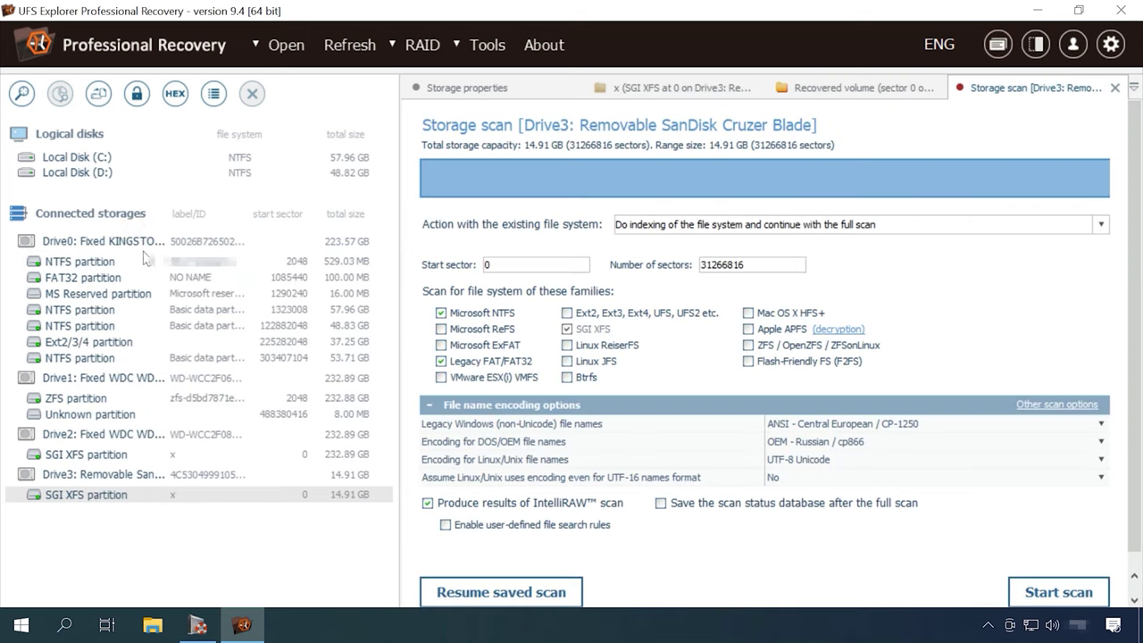
click(440, 314)
click(441, 361)
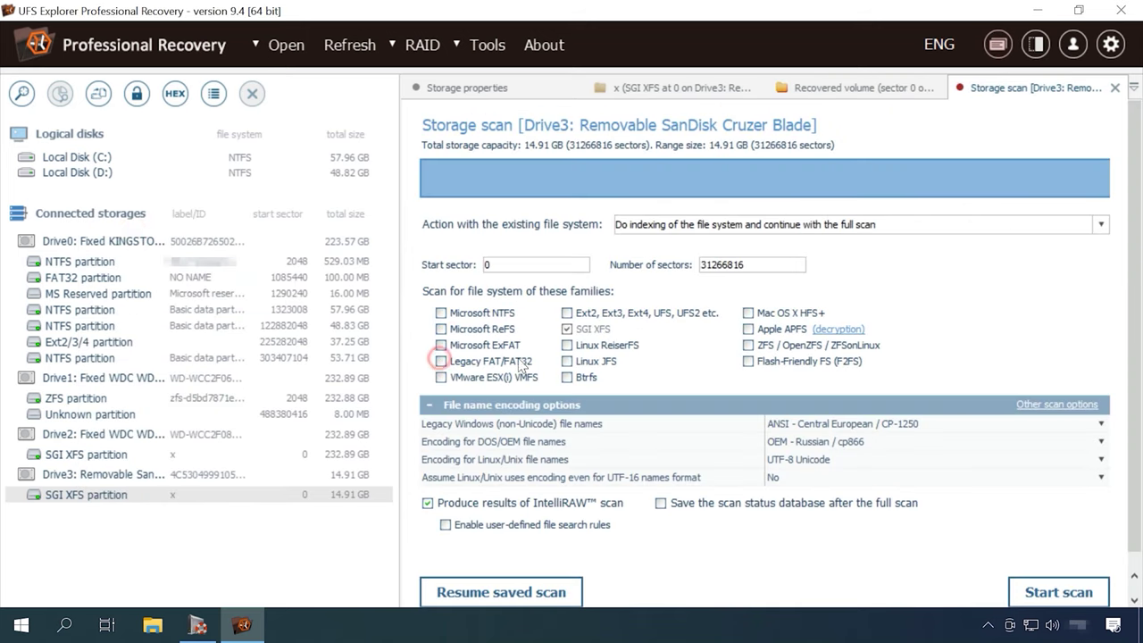
scroll(626, 344, down, 1)
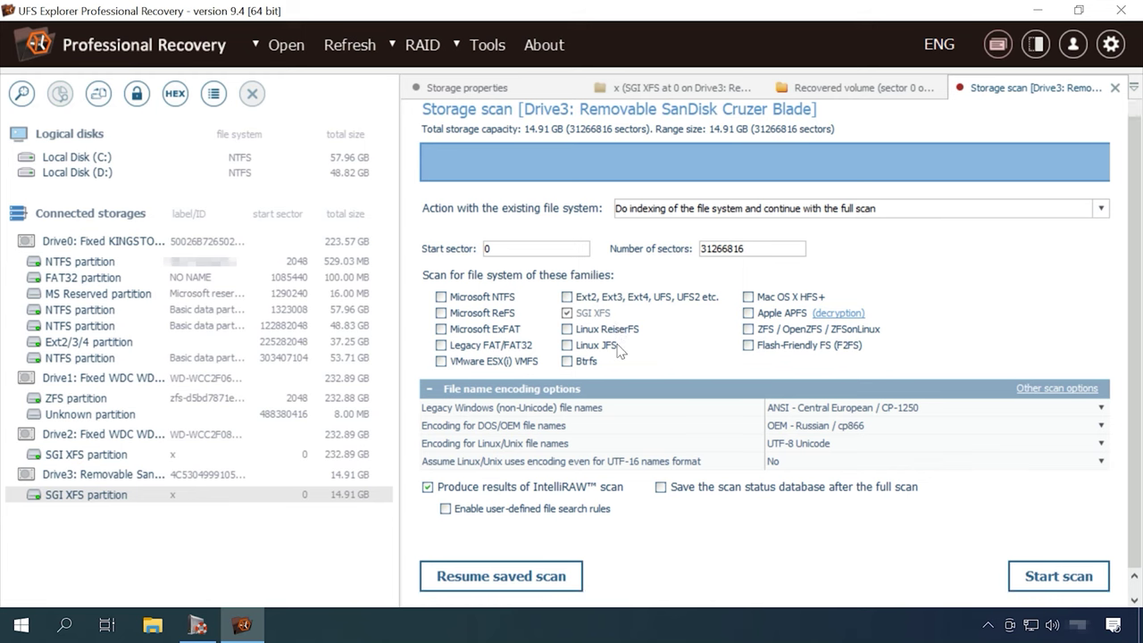
click(1063, 581)
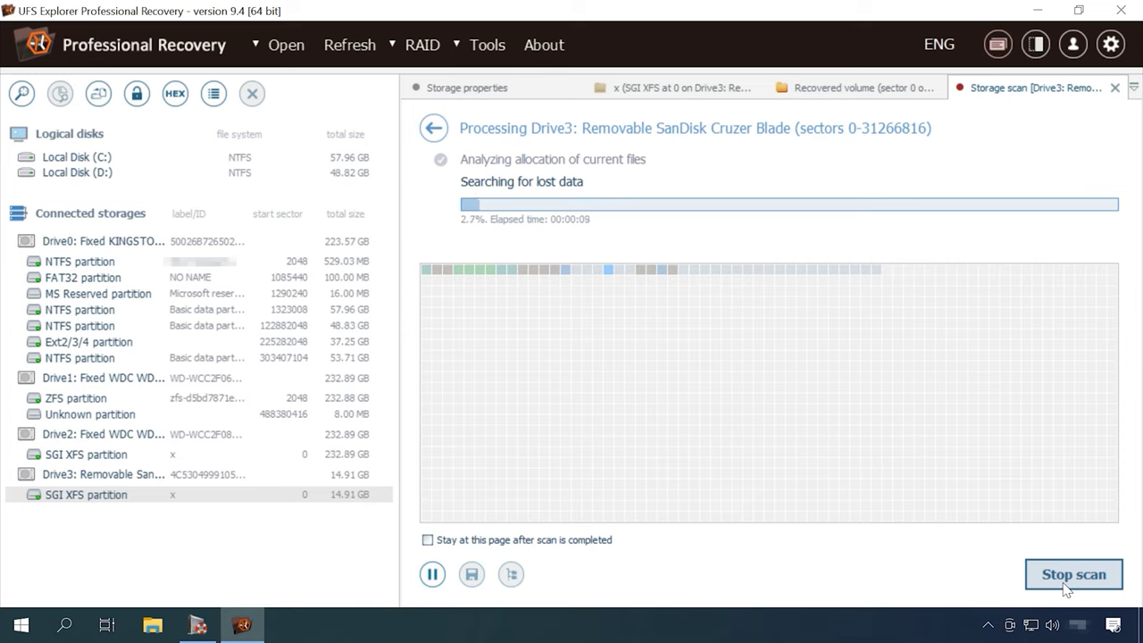
click(1065, 583)
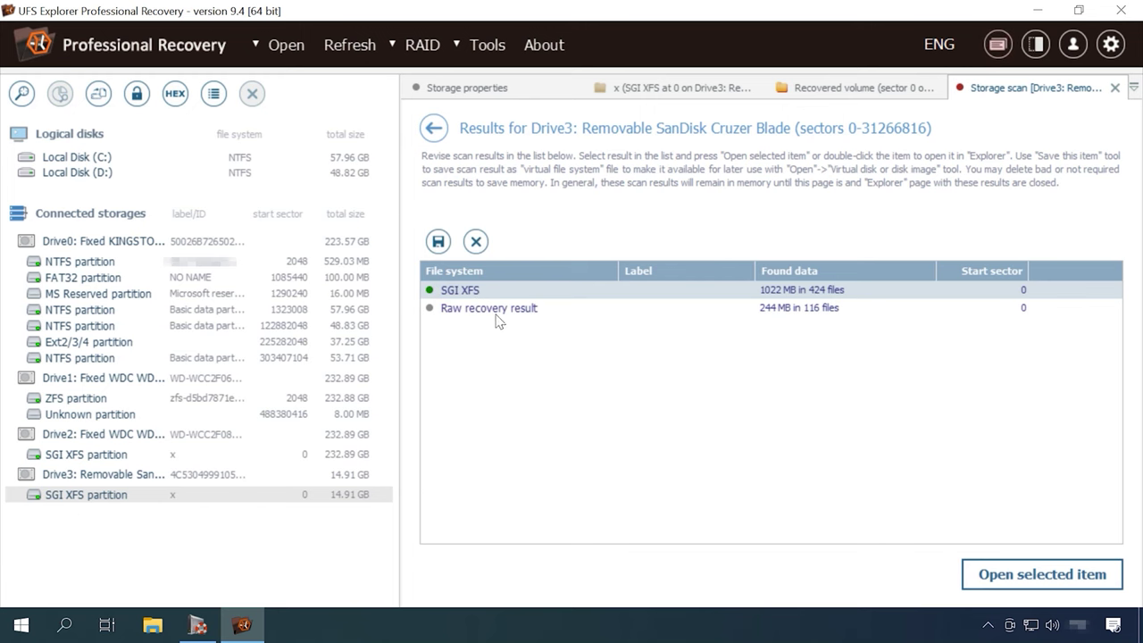
Step: Open the SGI XFS result of the full scan and preview 025.jpg, 026.jpg and 027.jpg
click(1059, 575)
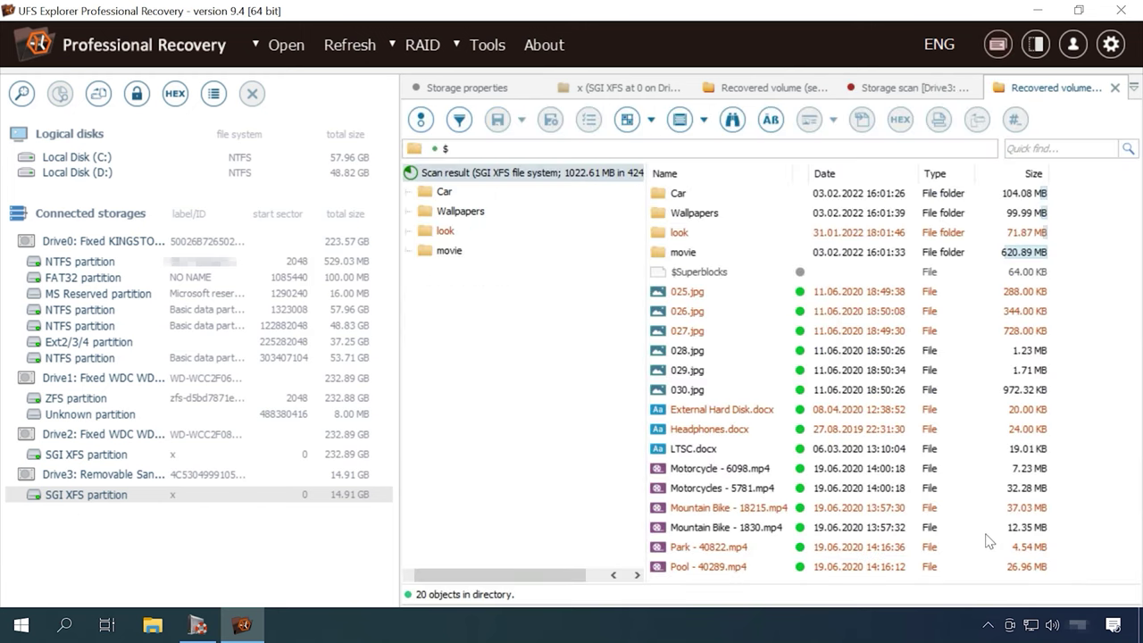
click(694, 297)
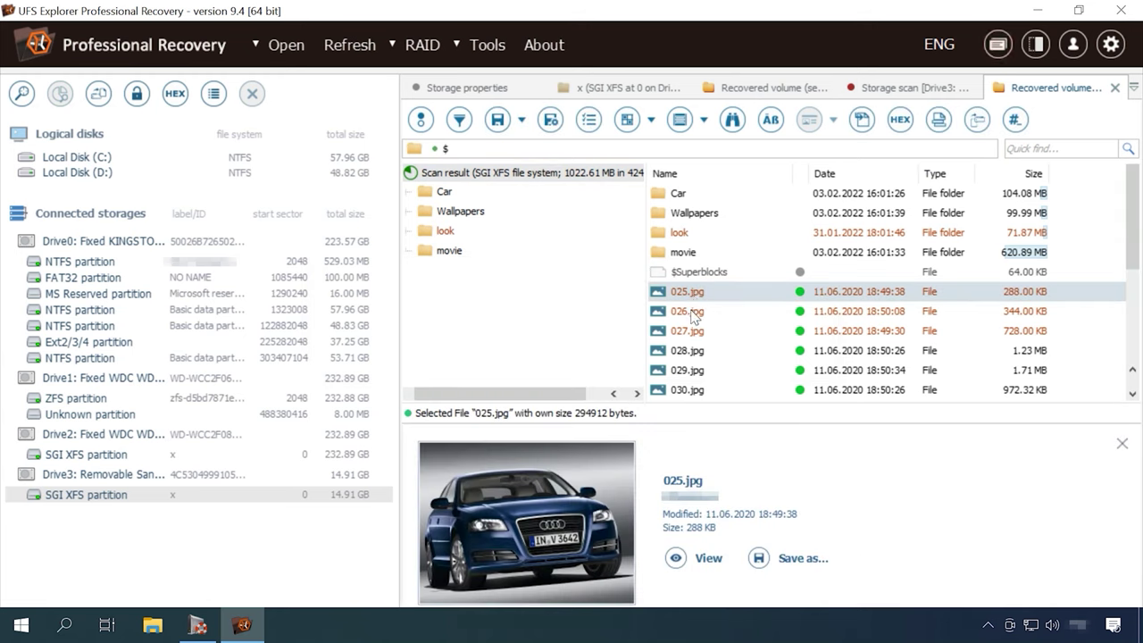
click(694, 313)
click(694, 331)
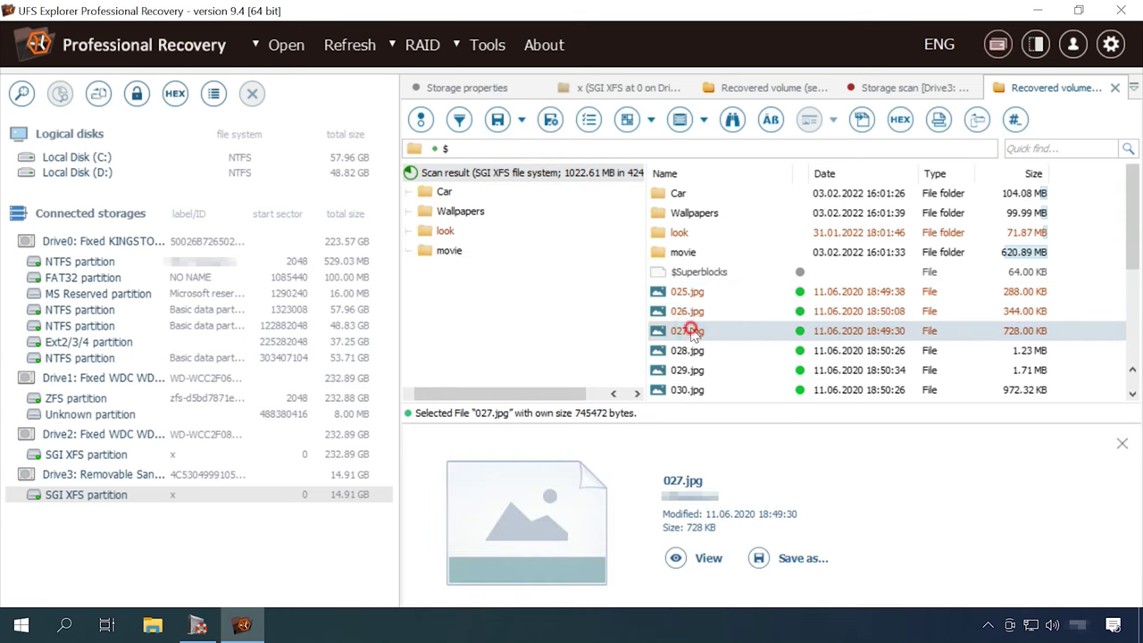
Step: Check External Hard Disk.docx and view the contents of Headphones.docx in the full scan result
scroll(703, 341, down, 1)
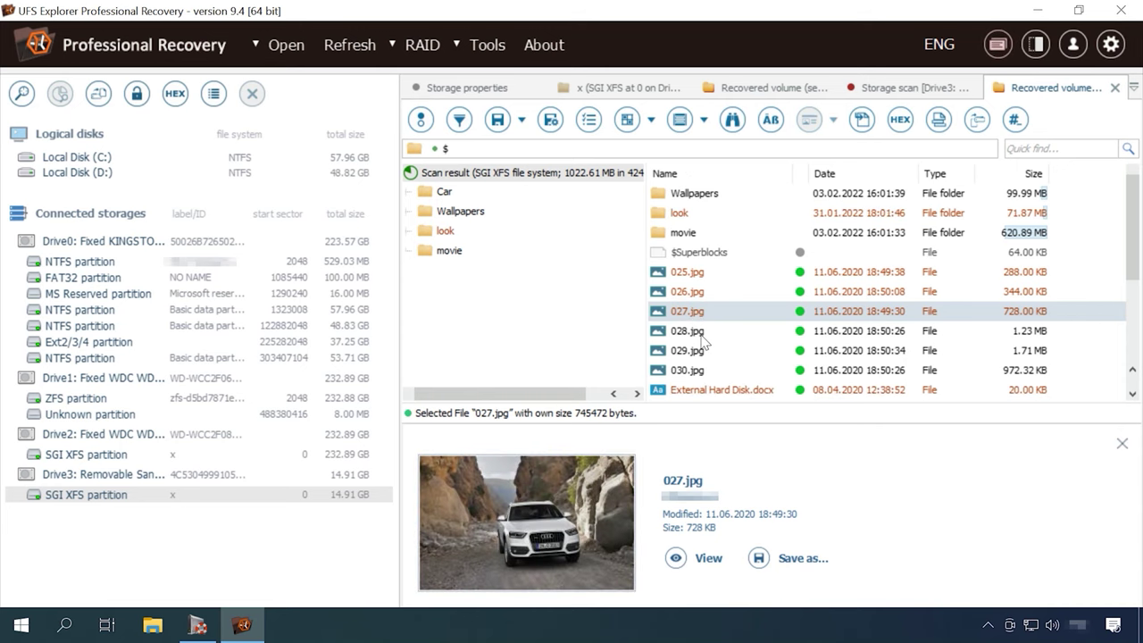
scroll(703, 340, down, 3)
click(703, 336)
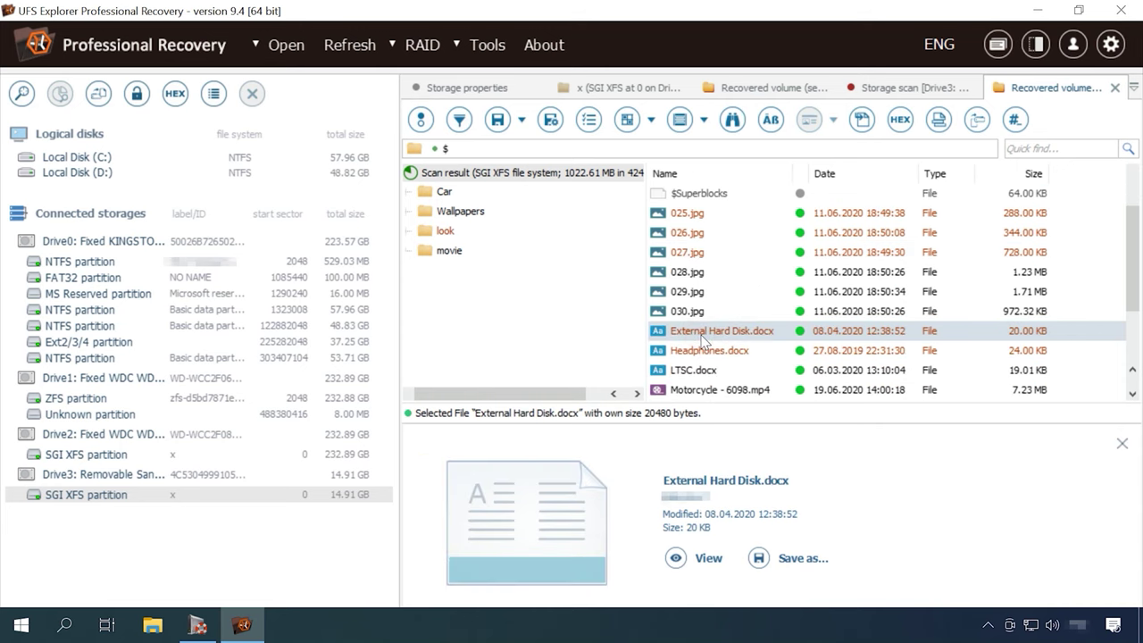
click(703, 356)
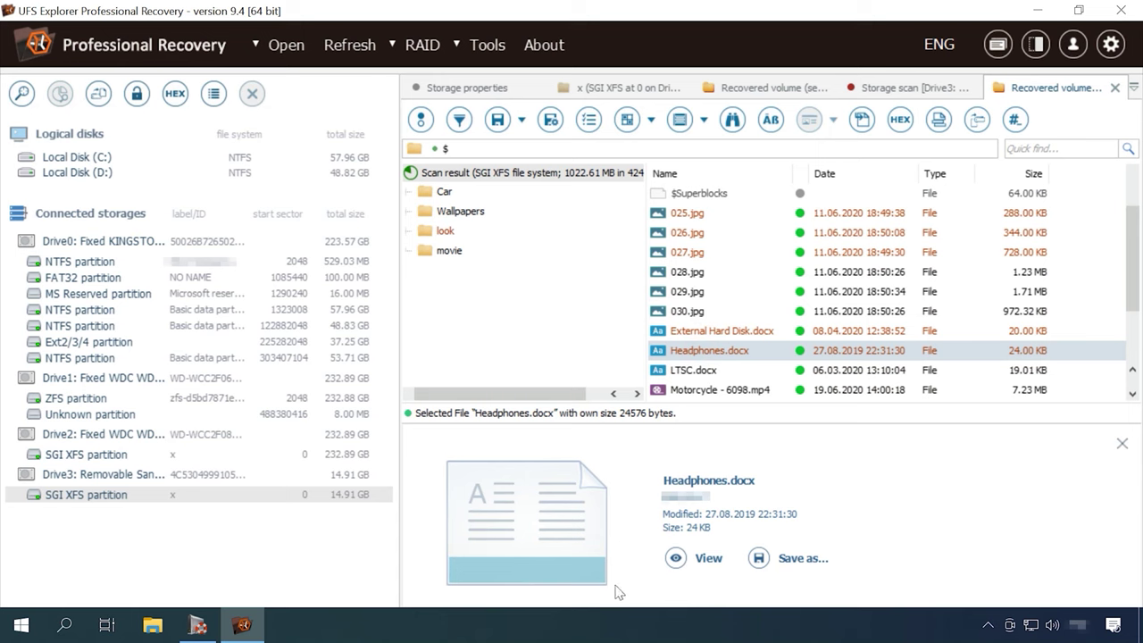
click(676, 560)
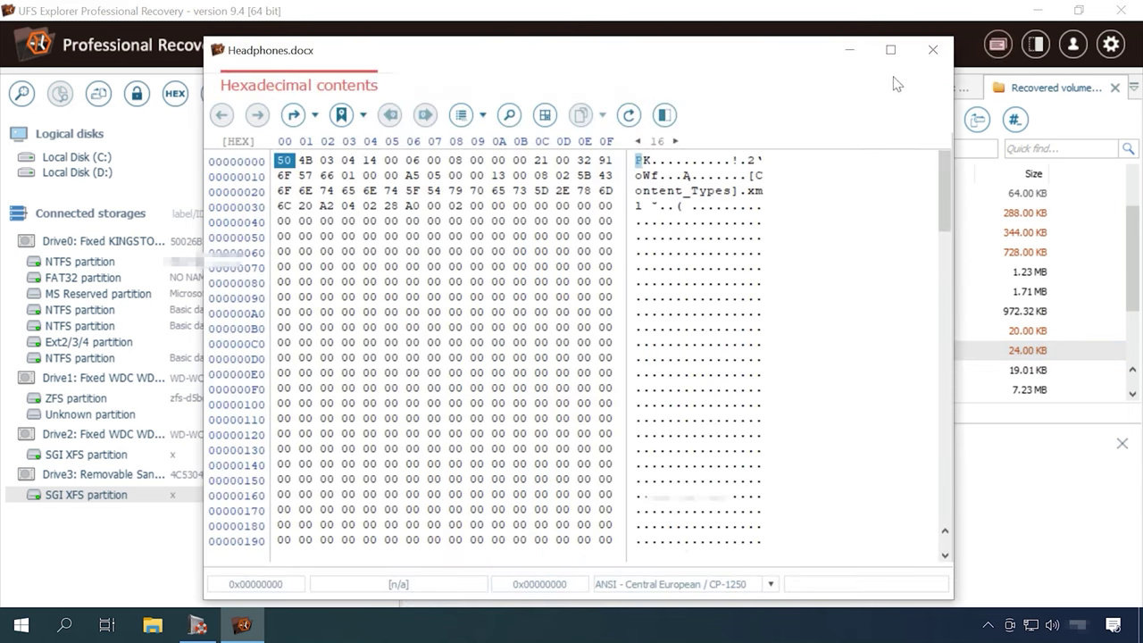
click(933, 49)
Step: View the videos Mountain Bike - 18215.mp4 and Mountain Bike - 1830.mp4 in the root folder
scroll(734, 304, down, 3)
scroll(732, 304, down, 3)
click(710, 333)
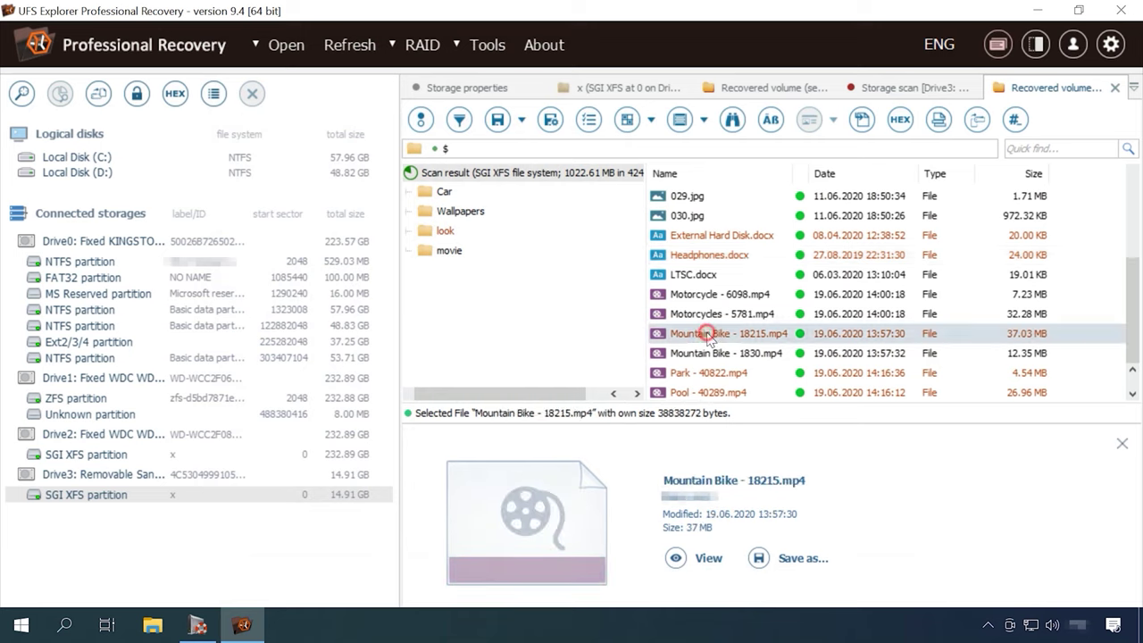
click(676, 559)
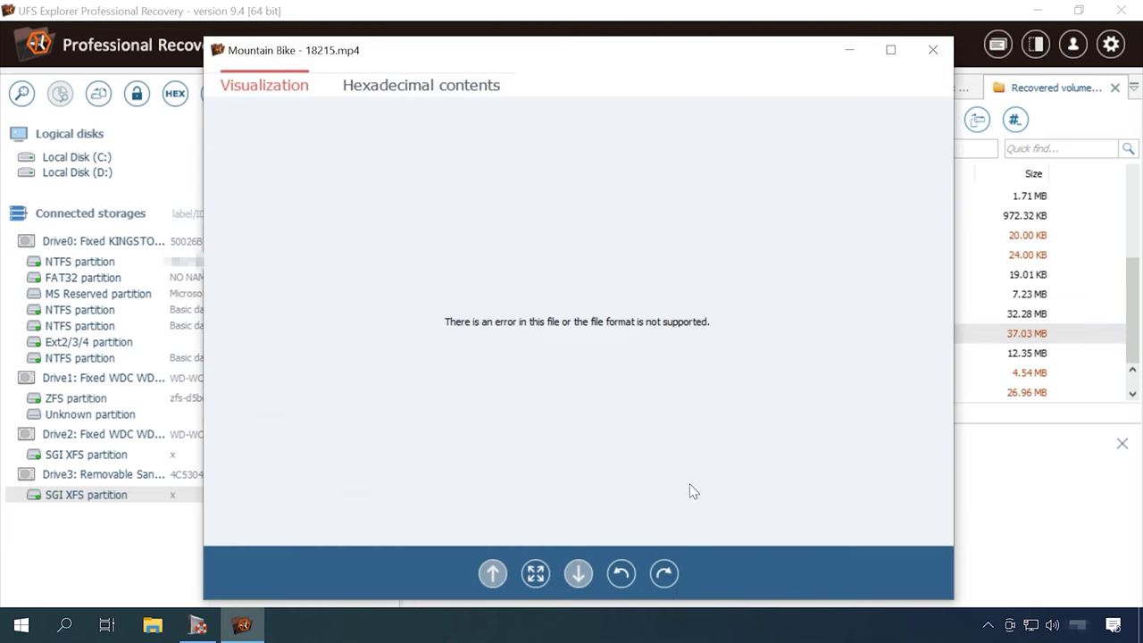
click(932, 50)
double_click(722, 355)
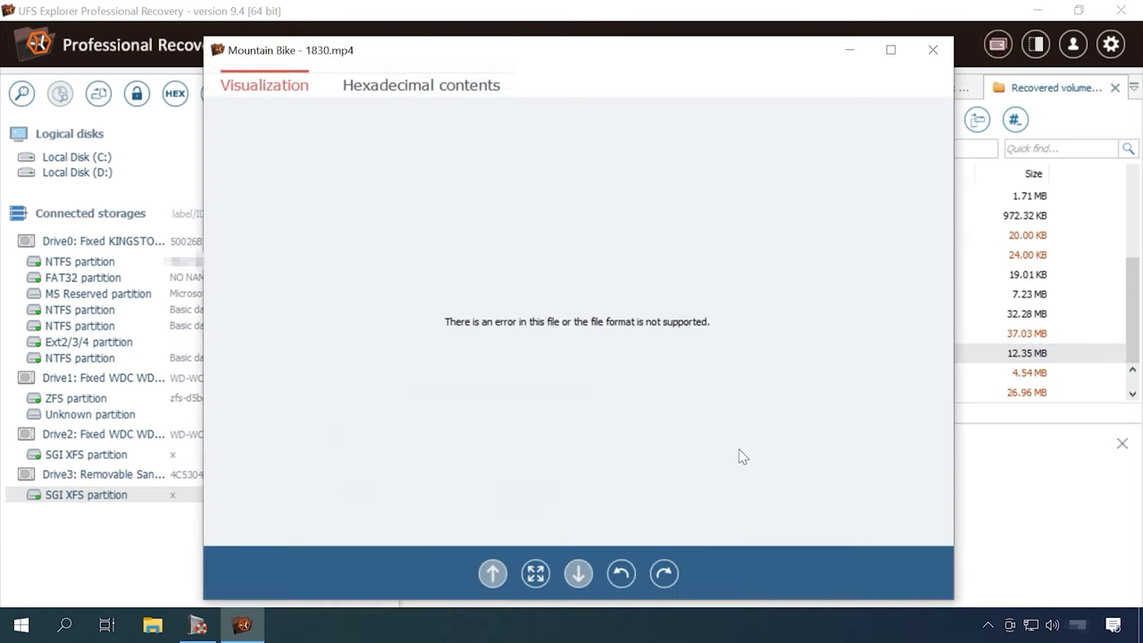
click(932, 50)
Step: Open the Car folder and preview its deleted images, including 011.jpg and 020.jpg
scroll(697, 268, up, 4)
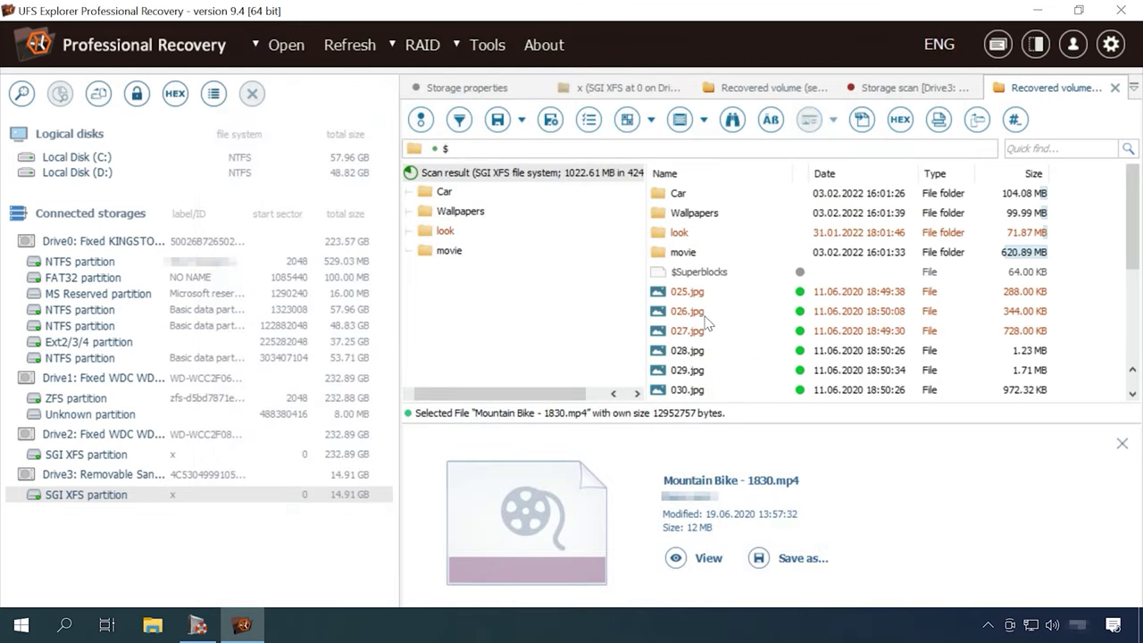
double_click(684, 193)
click(688, 391)
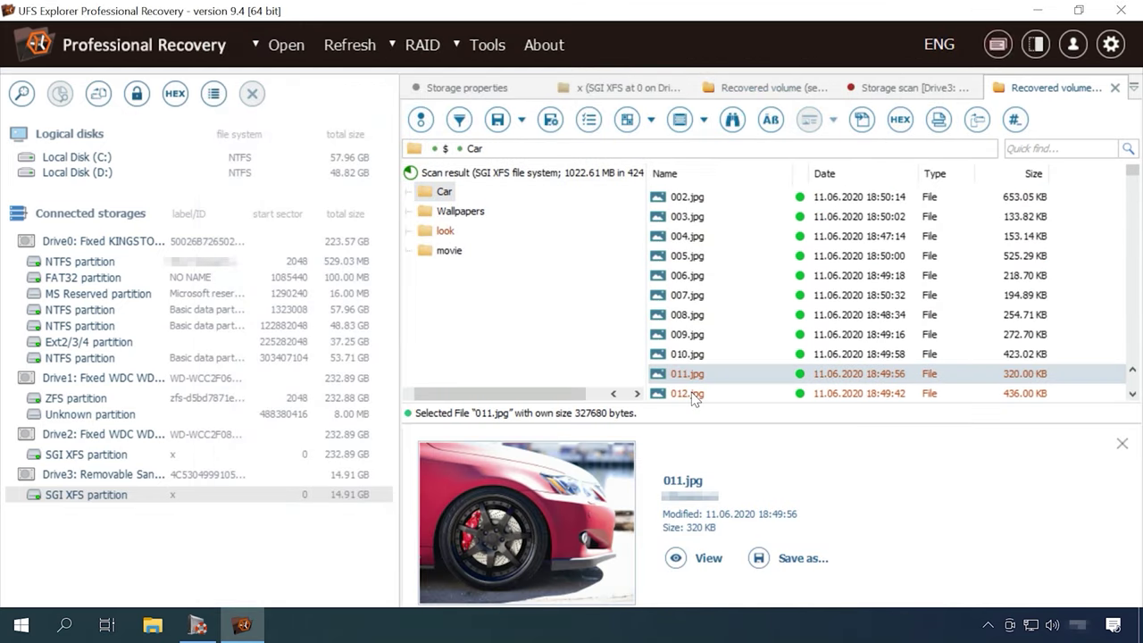
click(706, 394)
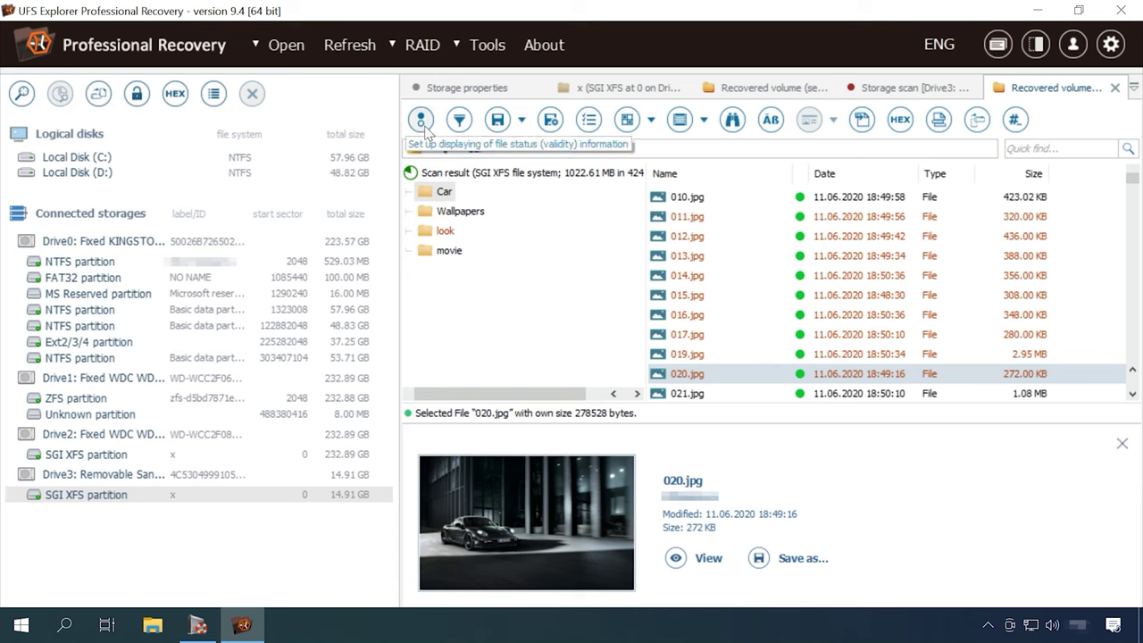
click(445, 187)
Step: Open the movie folder and check Baton Twirling - 31236.mp4, Baton Twirling - 31237.mp4 and Bmx - 16293.mp4
double_click(683, 251)
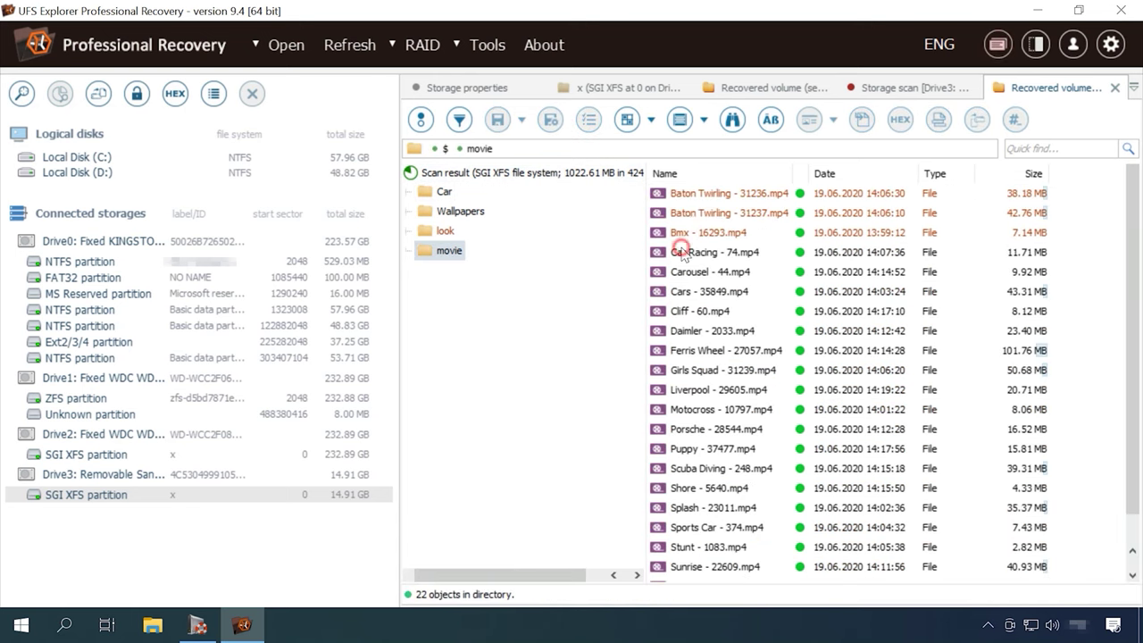
click(695, 197)
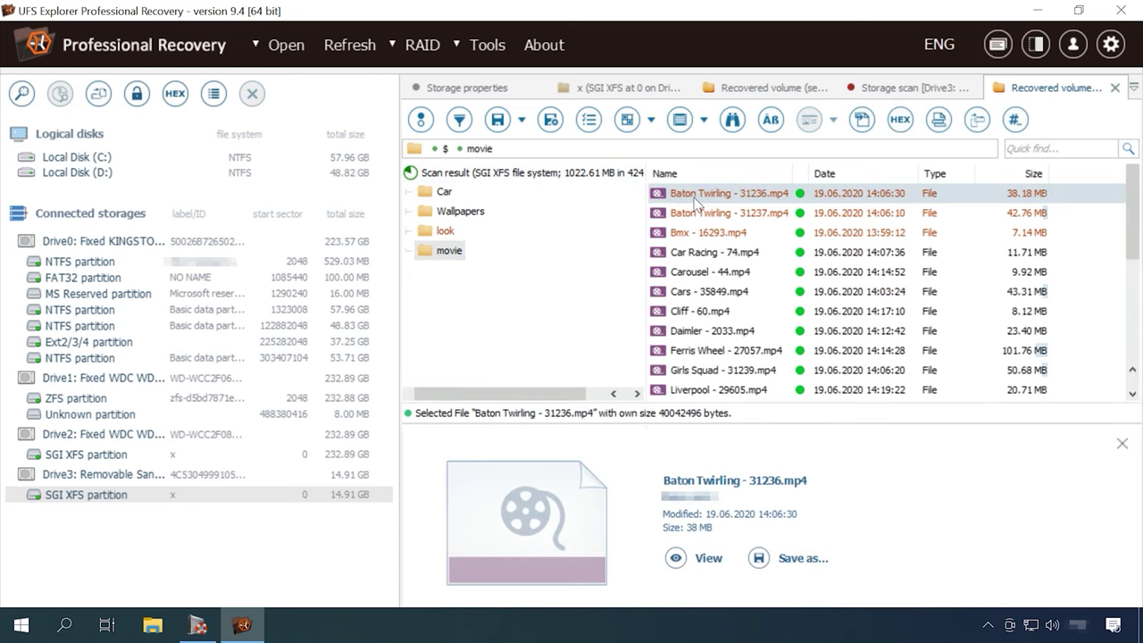
click(693, 214)
click(686, 232)
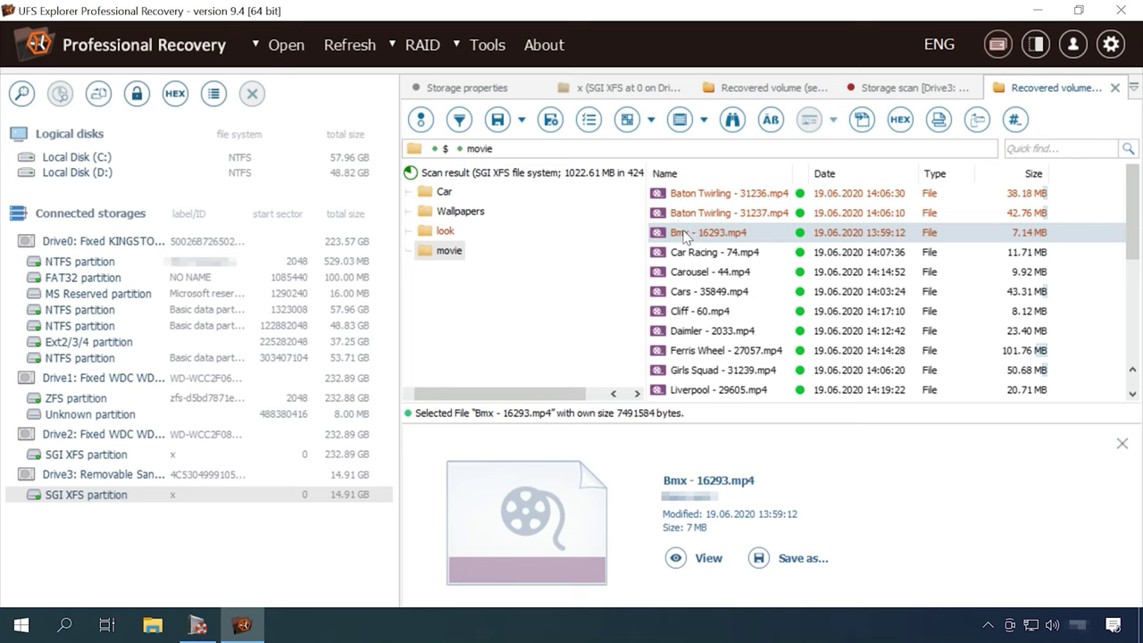
key(BackSpace)
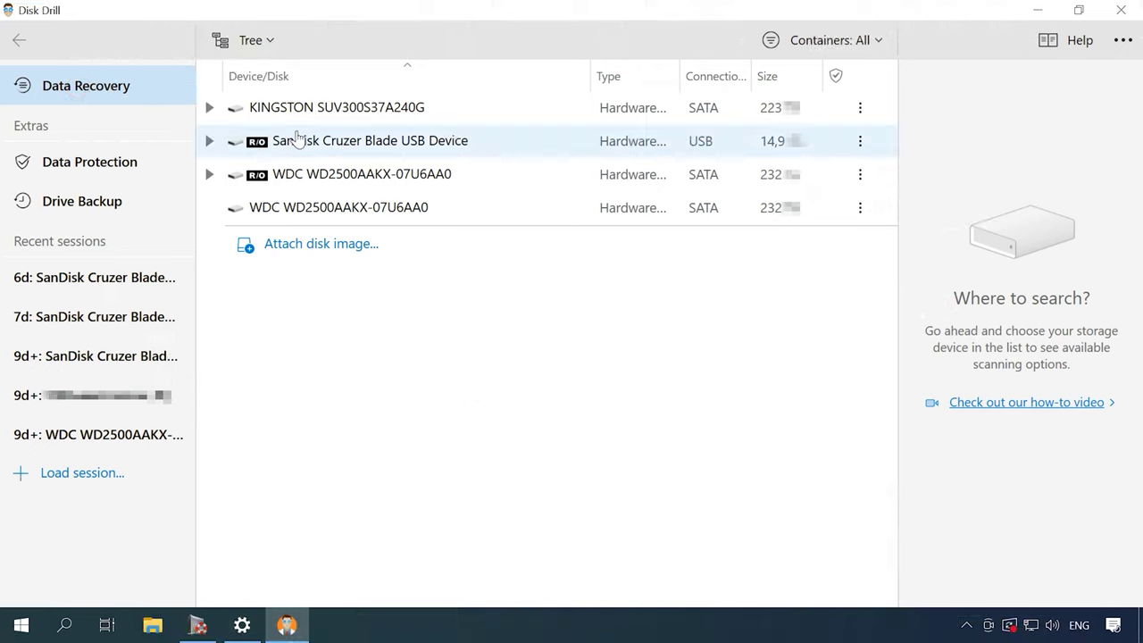
Step: Switch to Disk Drill and scan the SanDisk Cruzer Blade's logical volume for lost data with all recovery methods
click(209, 140)
drag(380, 182, 375, 186)
click(1115, 304)
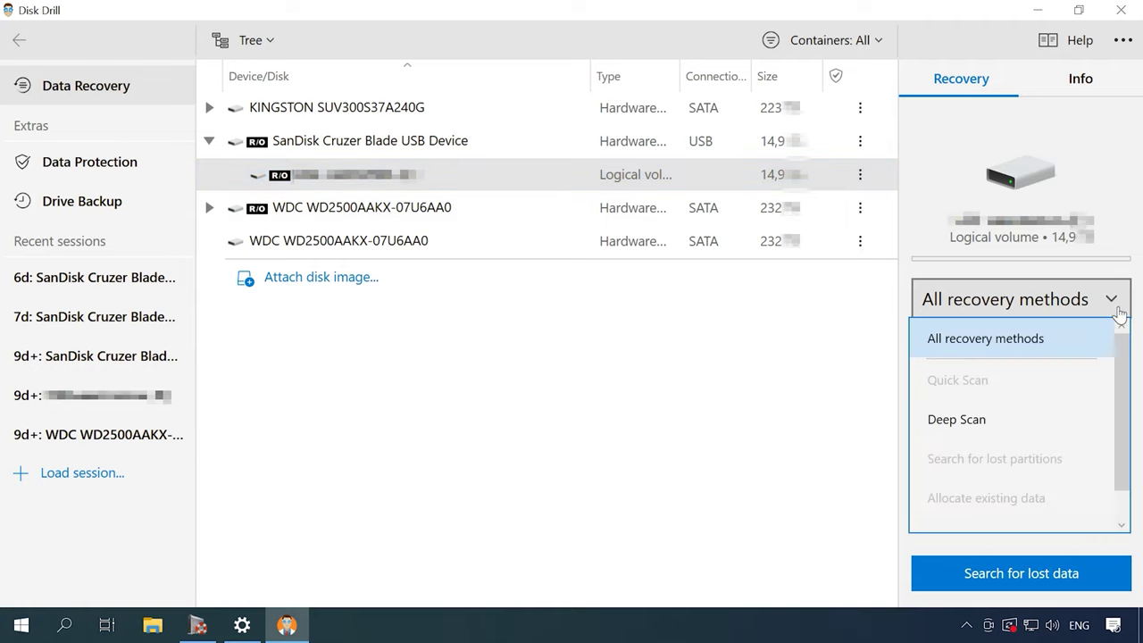
click(1008, 343)
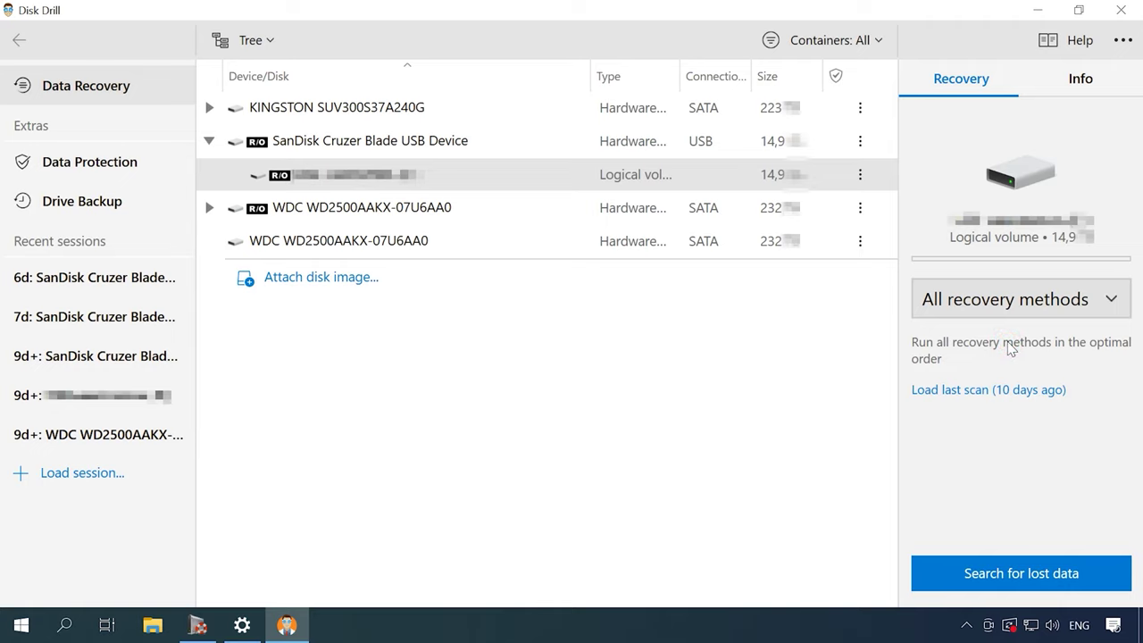
click(1029, 583)
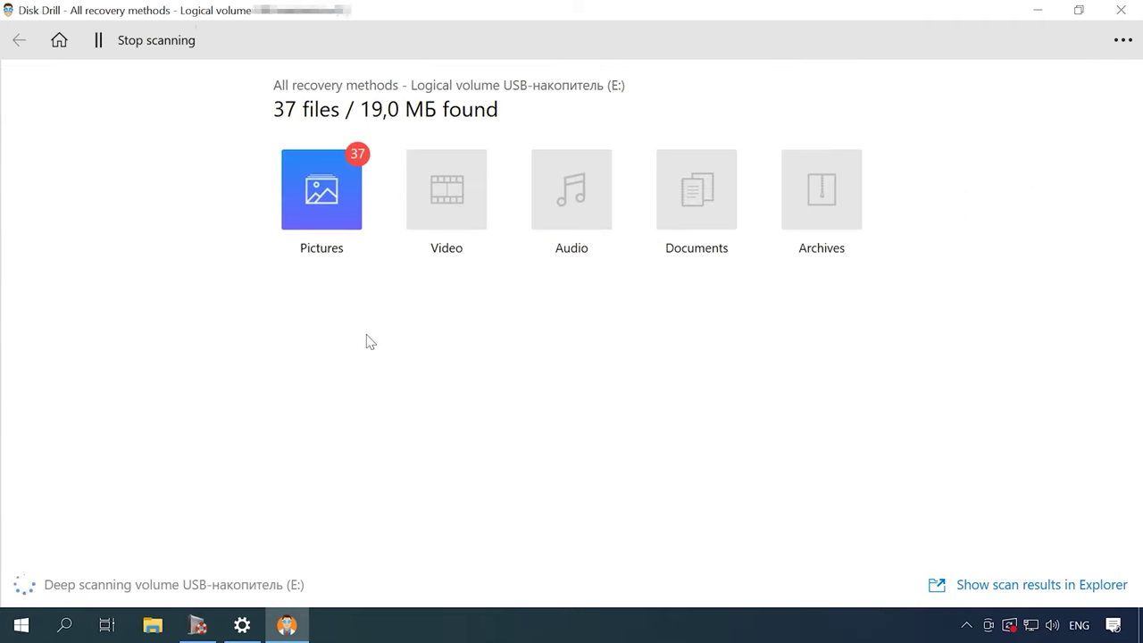
Step: Open the found pictures and expand the Reconstructed labeled group down to its jpg folder
click(328, 211)
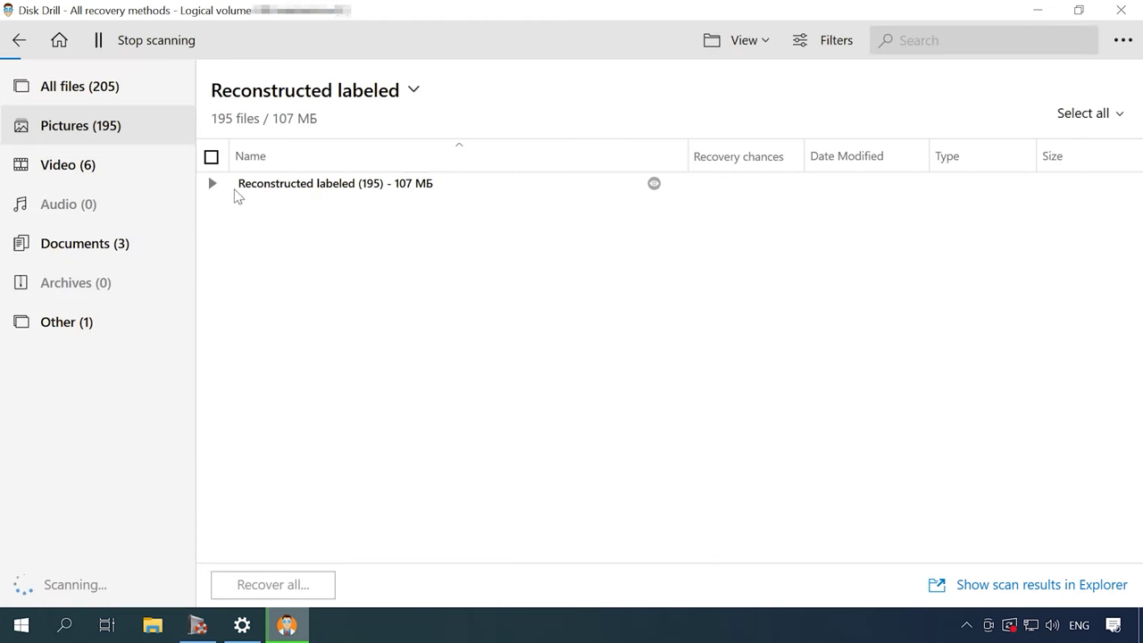
click(213, 183)
click(242, 207)
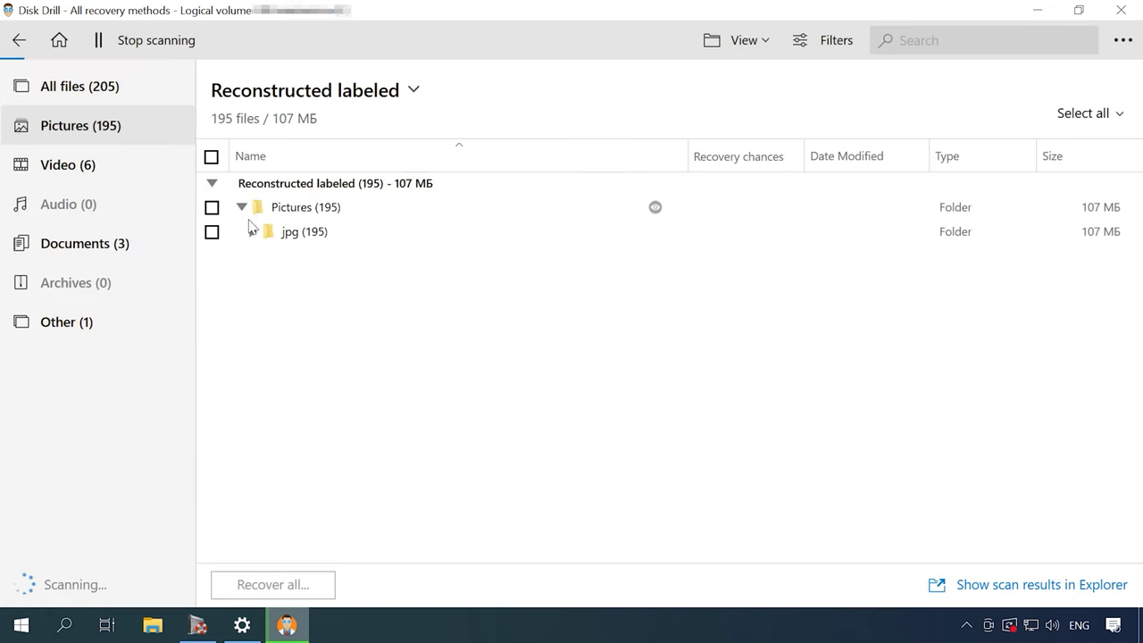
click(253, 232)
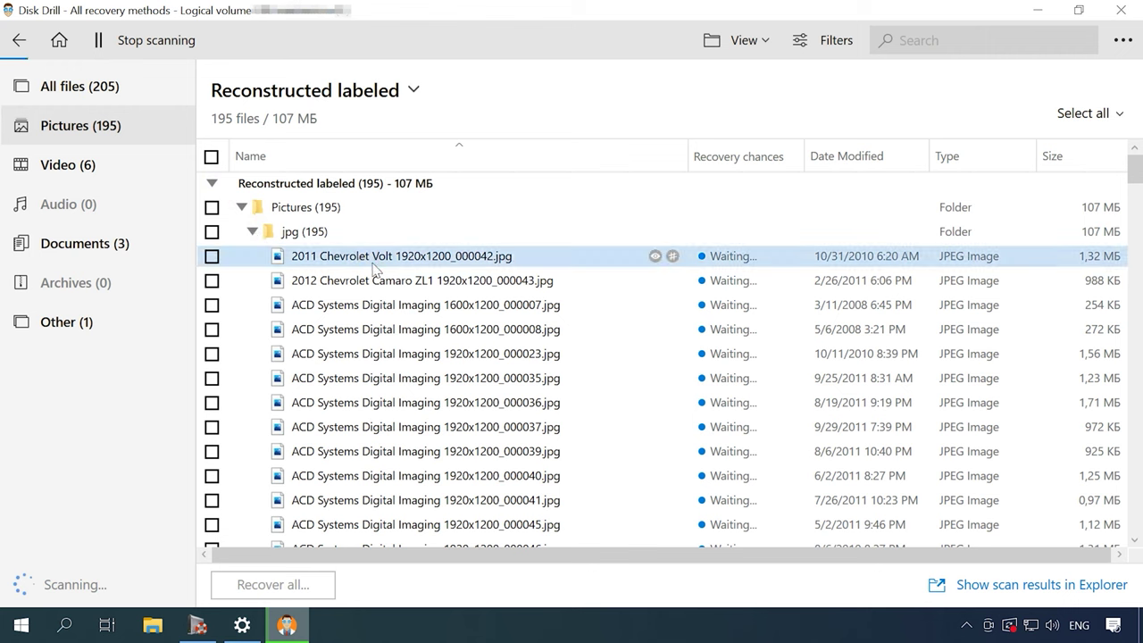
Step: Preview the first five images in the jpg folder, from 2011 Chevrolet Volt 1920x1200_000042.jpg to ACD Systems Digital Imaging 1920x1200_000023.jpg
click(657, 257)
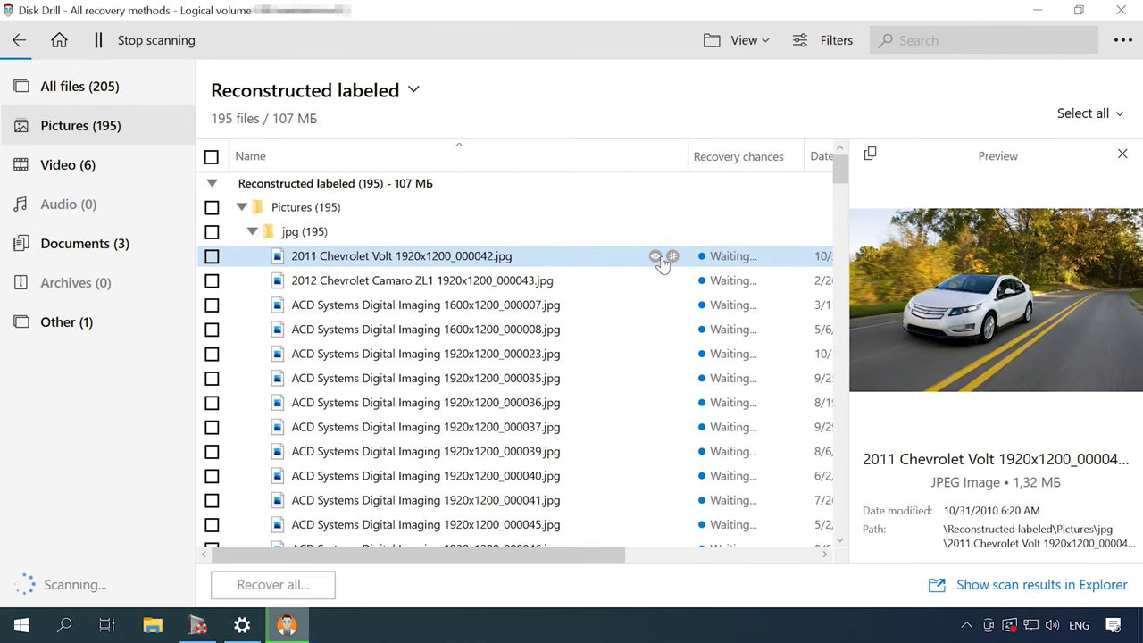
click(566, 282)
click(566, 305)
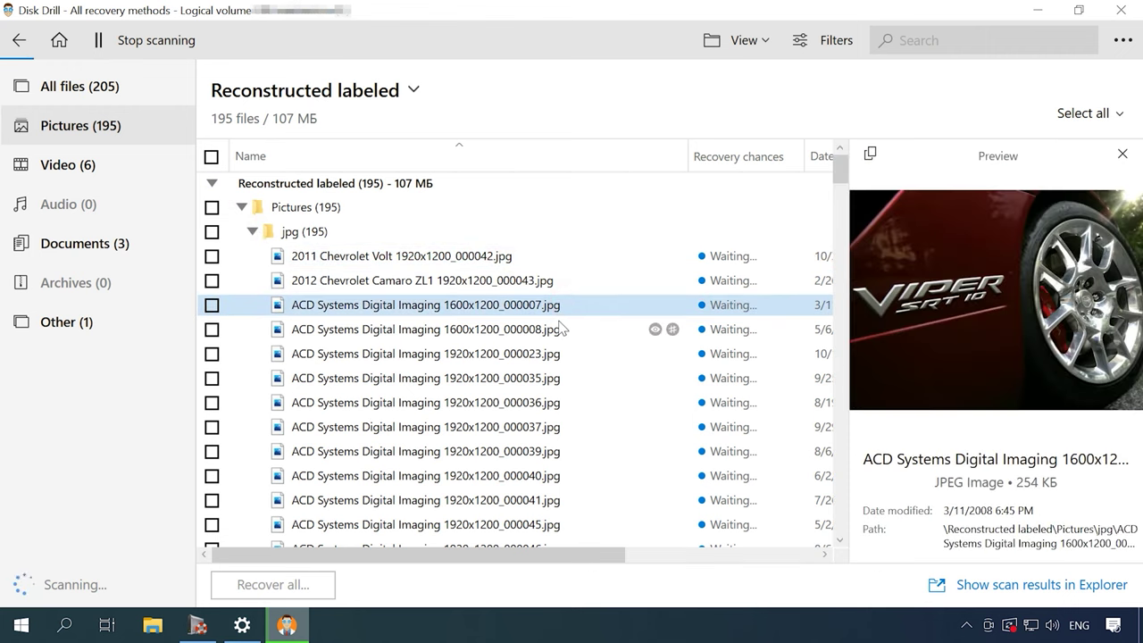
key(Down)
key(Down)
key(Down)
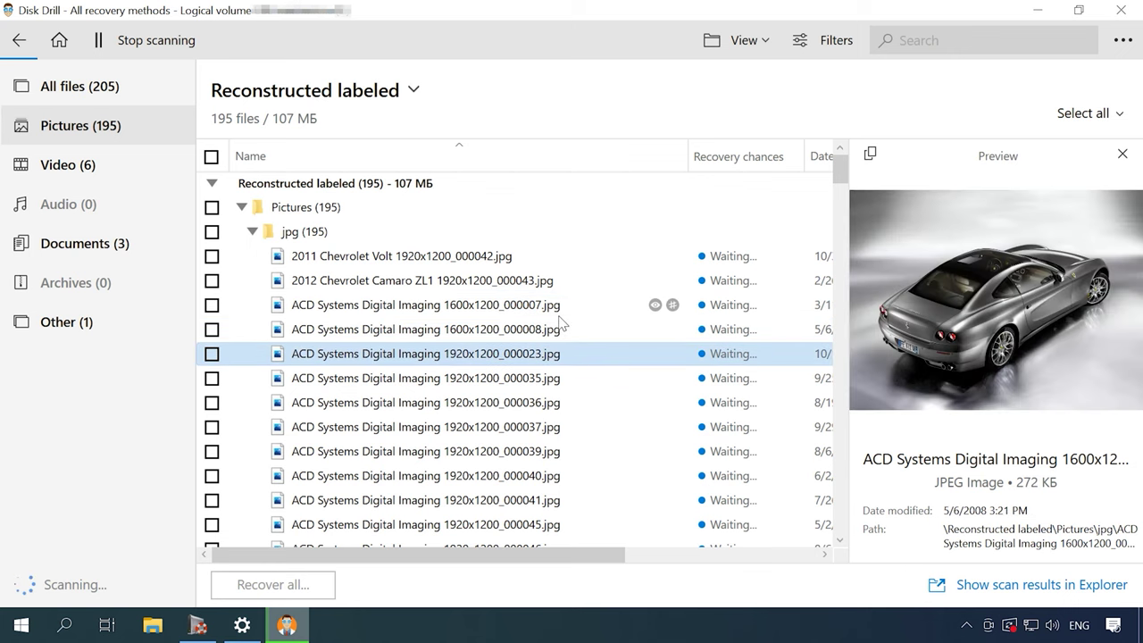
Step: Preview the following images in the jpg folder up to ACD Systems Digital Imaging 1920x1200_000045.jpg and collapse the folder
key(Down)
key(Down)
key(Down)
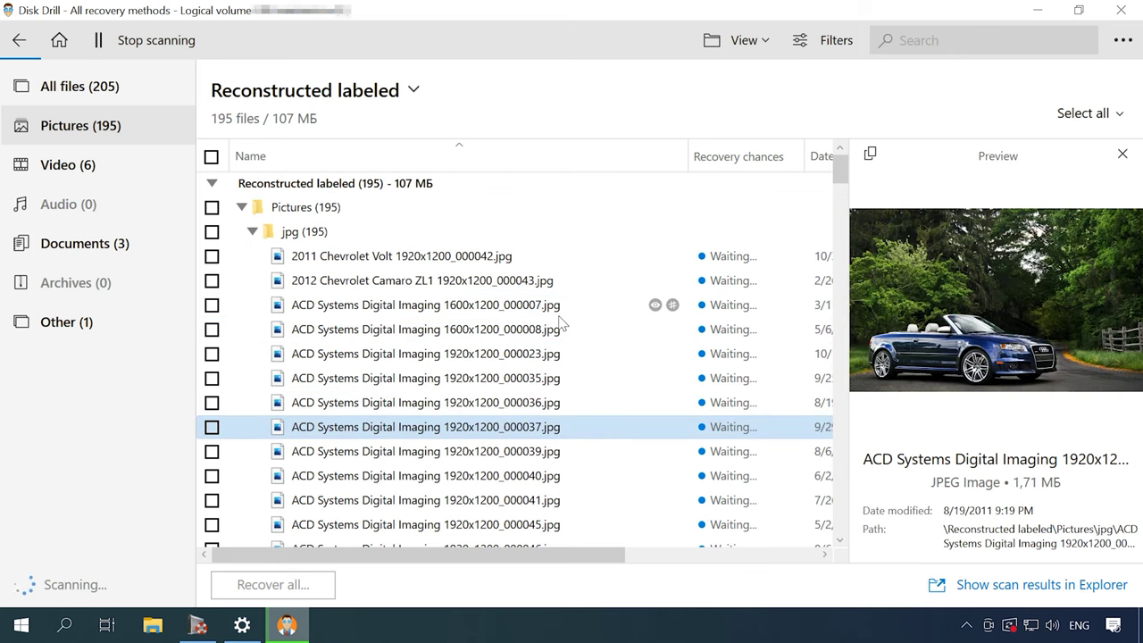
key(Down)
key(Down)
key(Down)
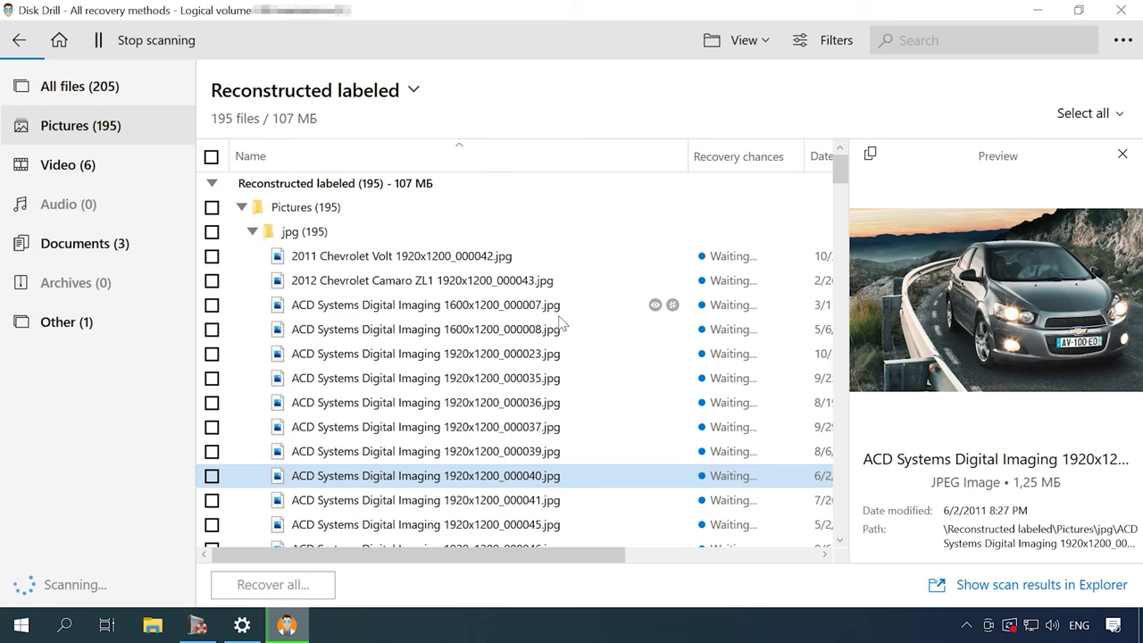
click(253, 233)
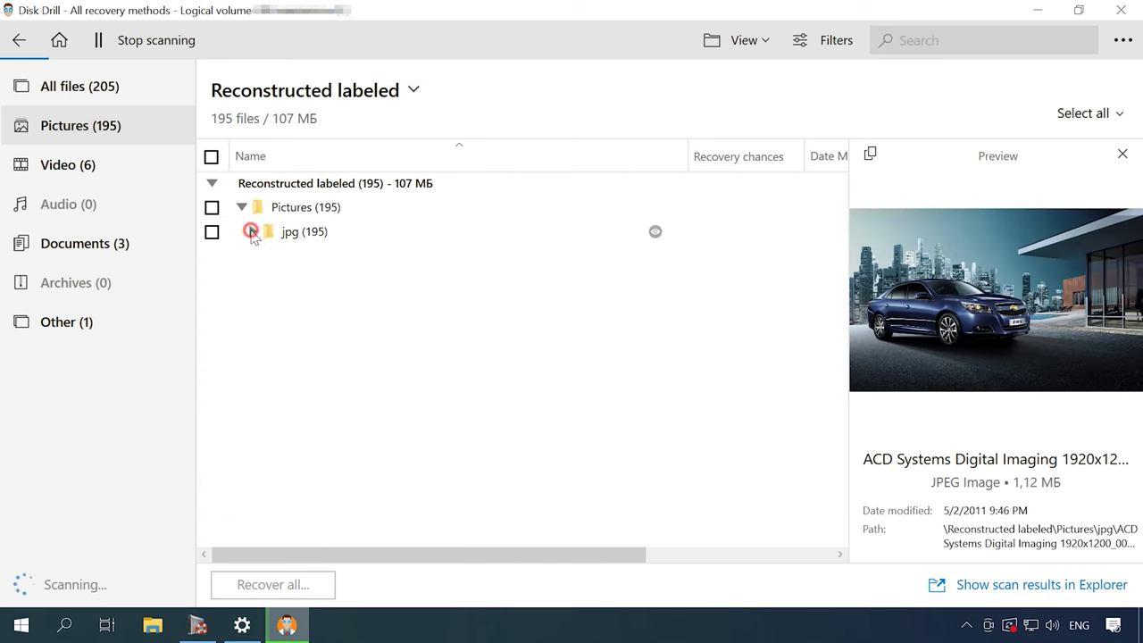
Step: Open the found videos, expand the mp4 folder, play AVC Coding 1920x1080 00m07s_000004.mp4 and preview 00m13s_000000.mp4
click(55, 166)
click(242, 207)
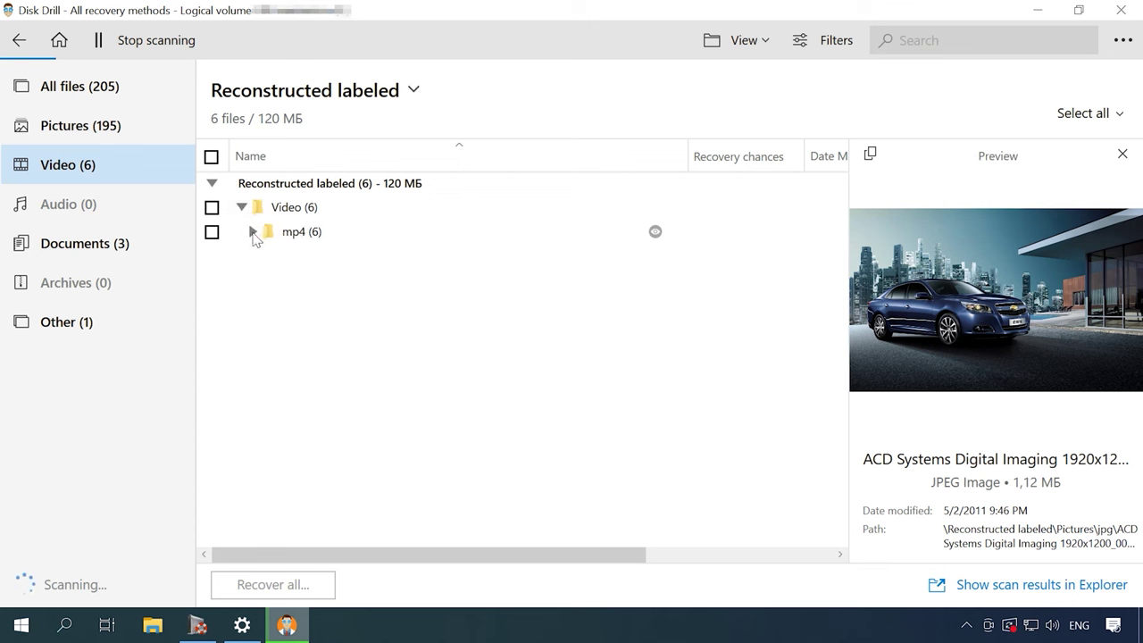
click(252, 232)
click(309, 258)
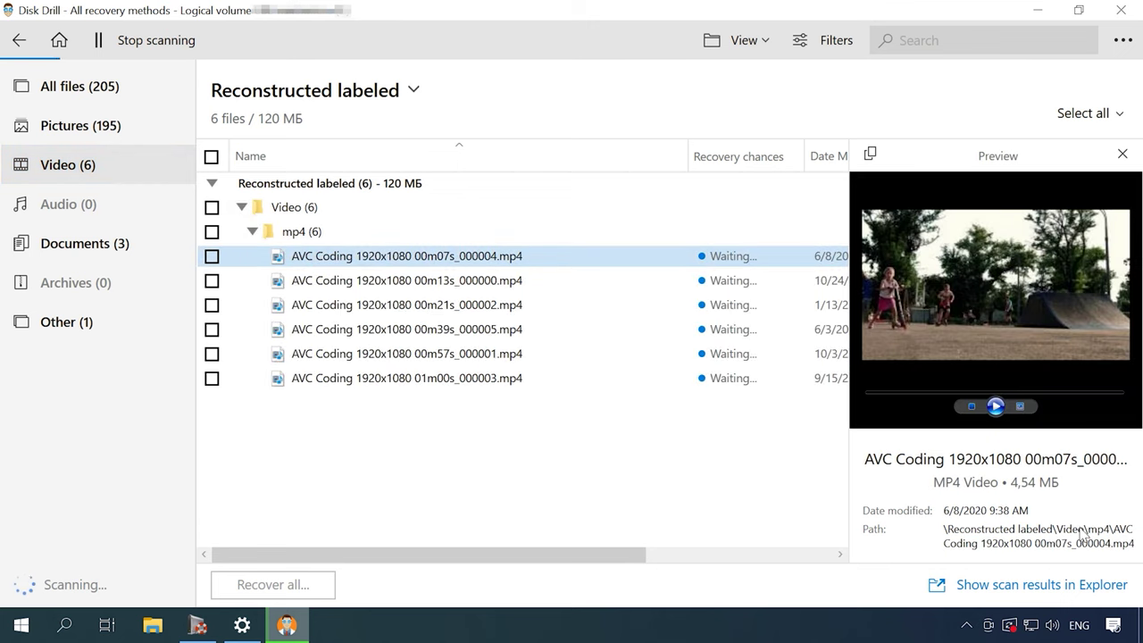
click(996, 406)
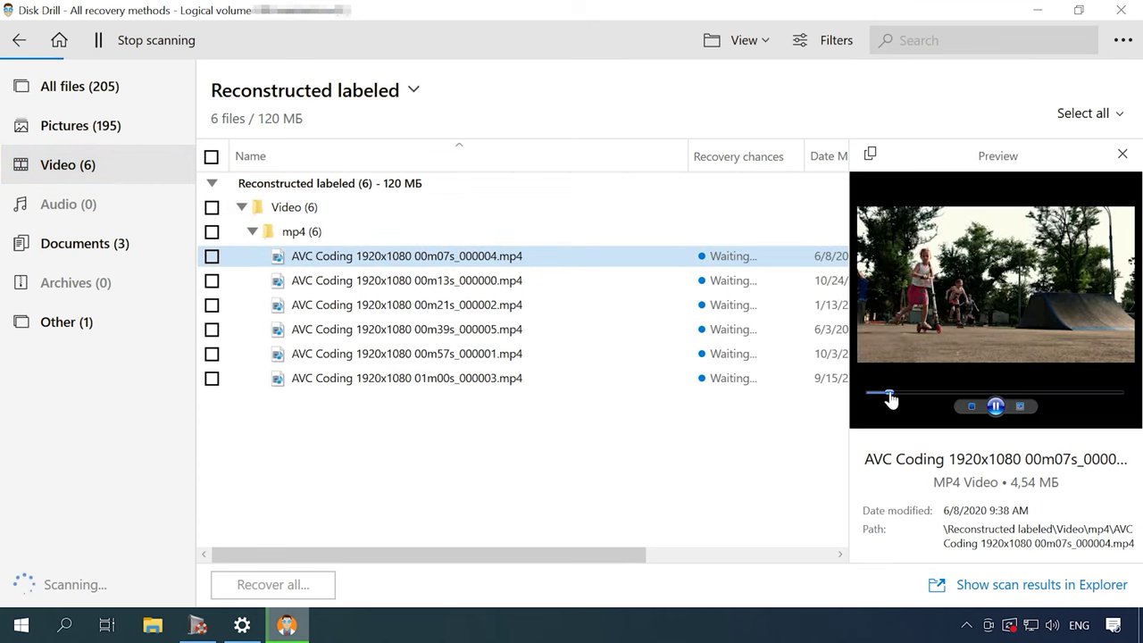
click(458, 280)
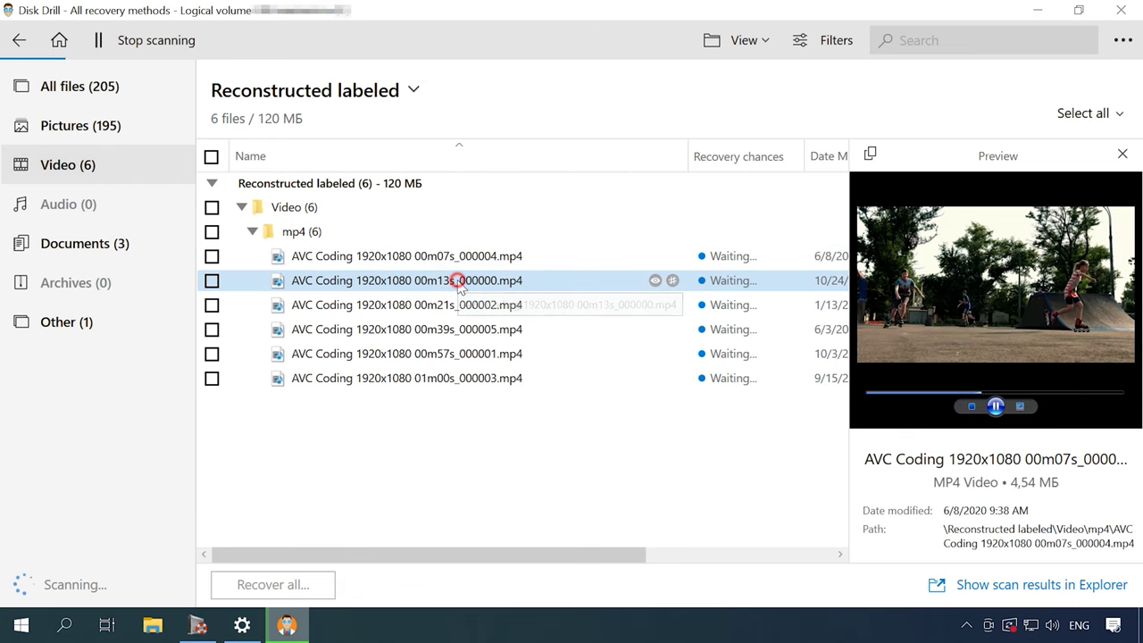
Step: Open the found documents and expand the Reconstructed group down to its docx folder
click(80, 86)
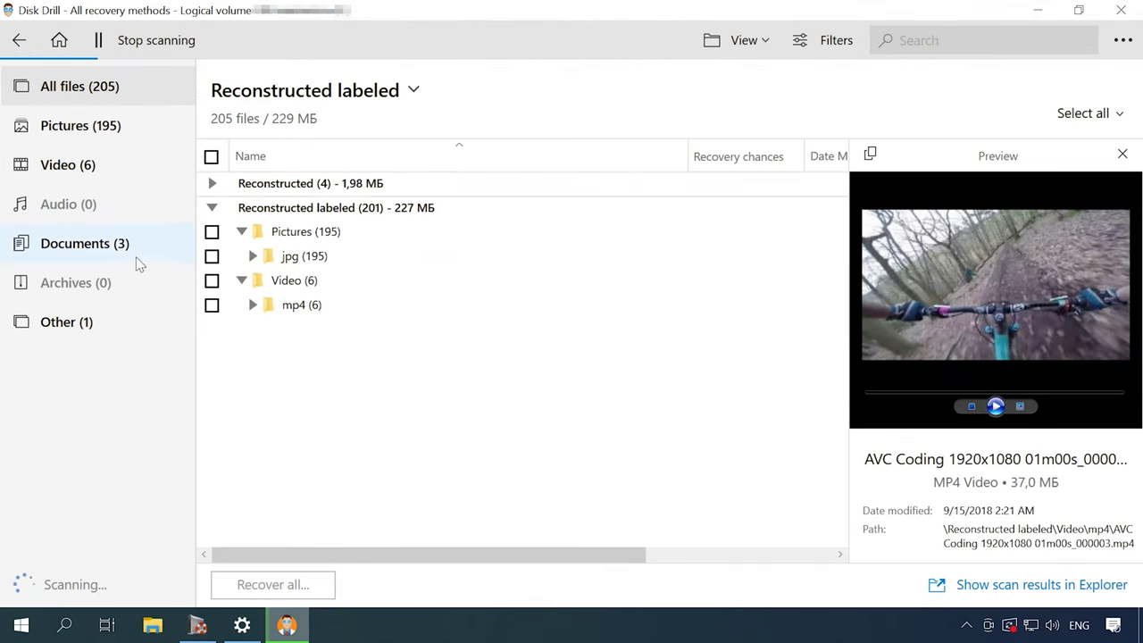
click(125, 243)
click(212, 183)
click(241, 209)
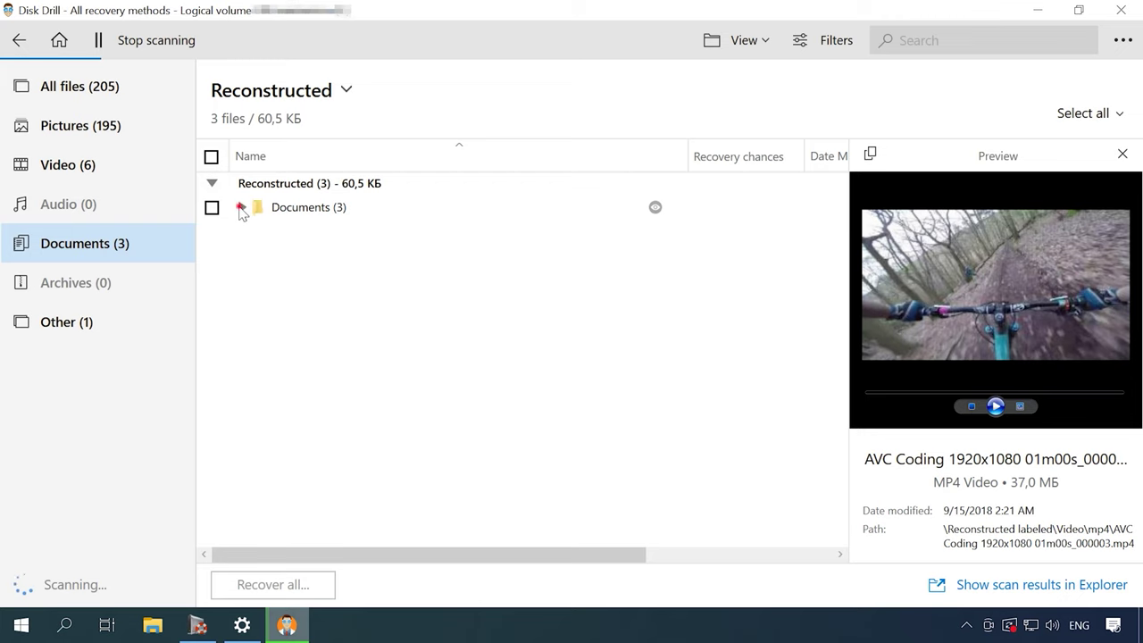
click(252, 231)
Step: Preview file000000.docx, file000001.docx and file000002.docx, and return to the list of all found files with the docx folder collapsed
click(309, 255)
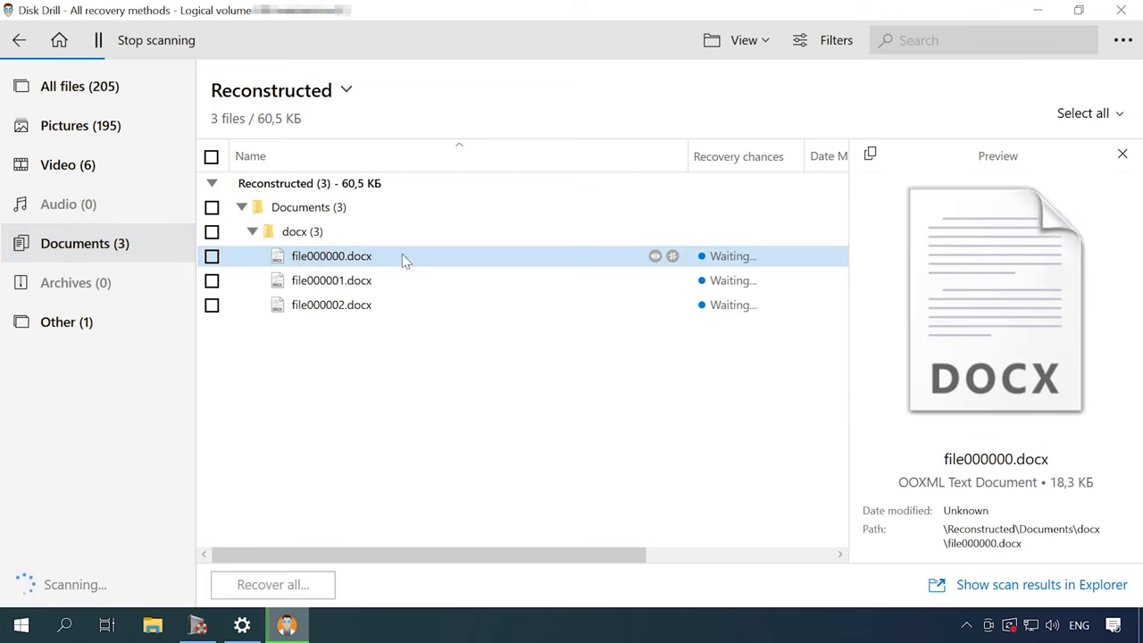
click(656, 257)
click(656, 257)
click(373, 282)
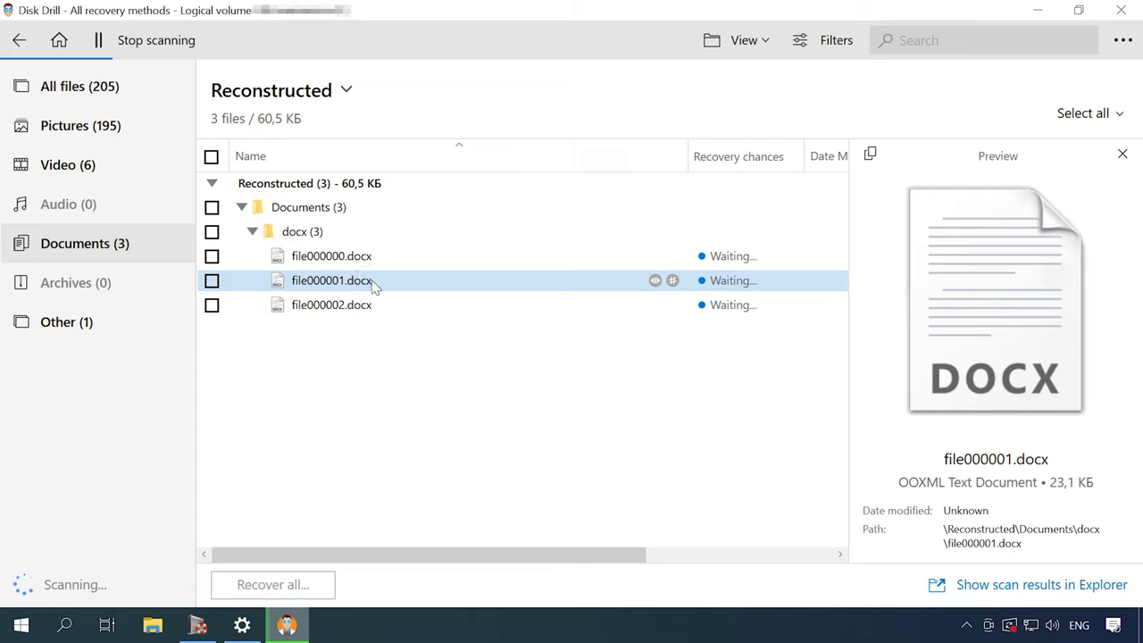
click(354, 307)
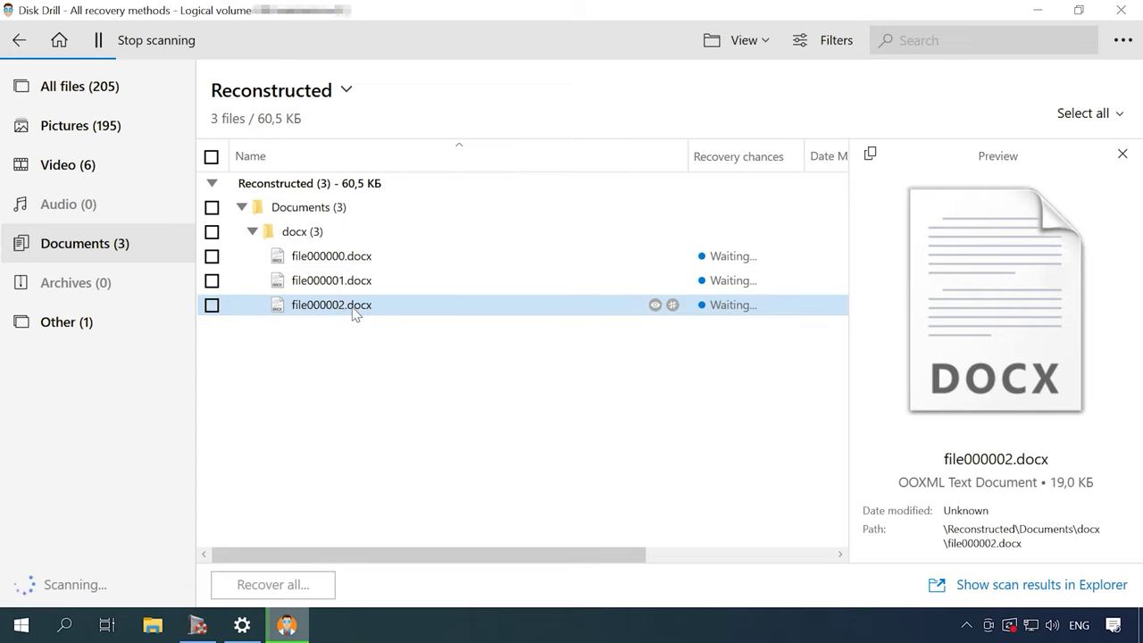
click(105, 95)
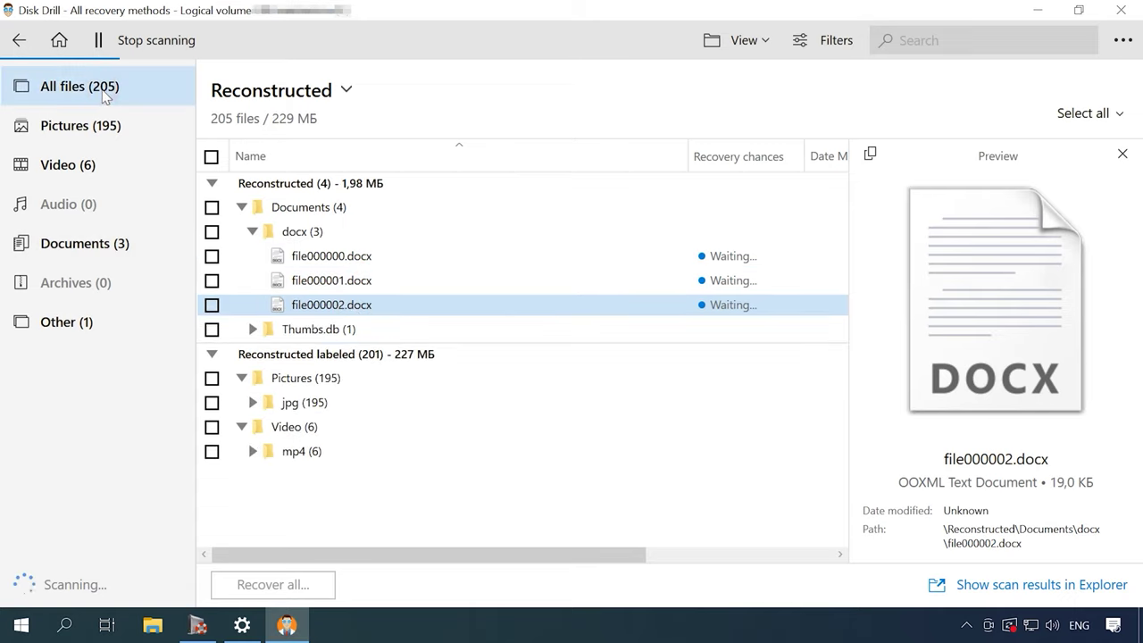
click(253, 232)
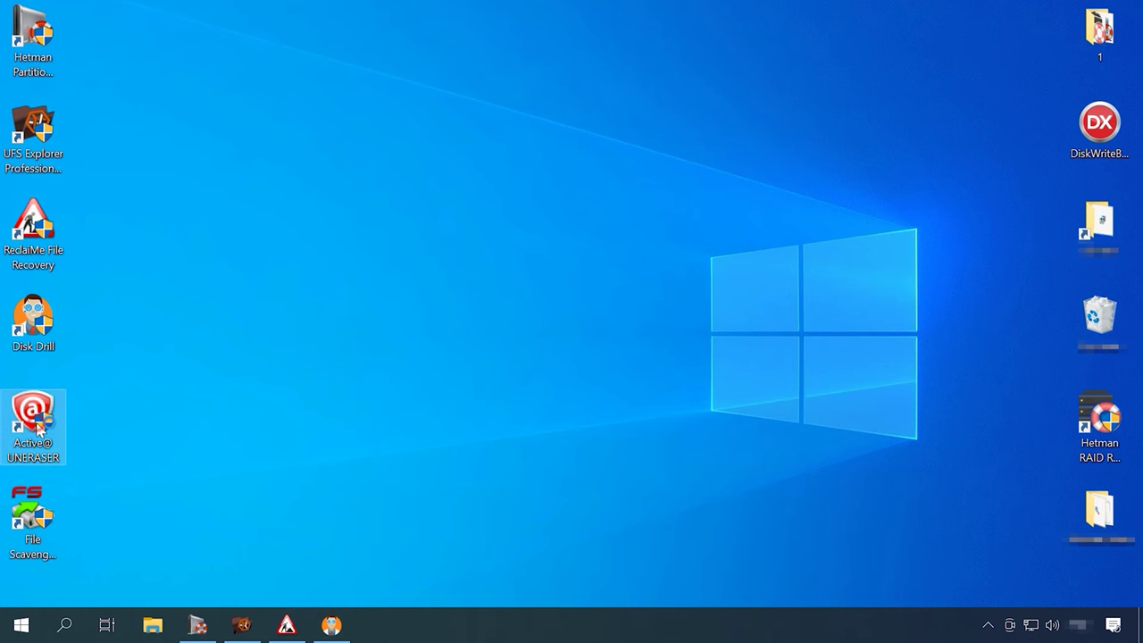
Step: Switch to Active@ UNERASER and run a QuickScan of the SanDisk Cruzer Blade's unallocated space
double_click(35, 427)
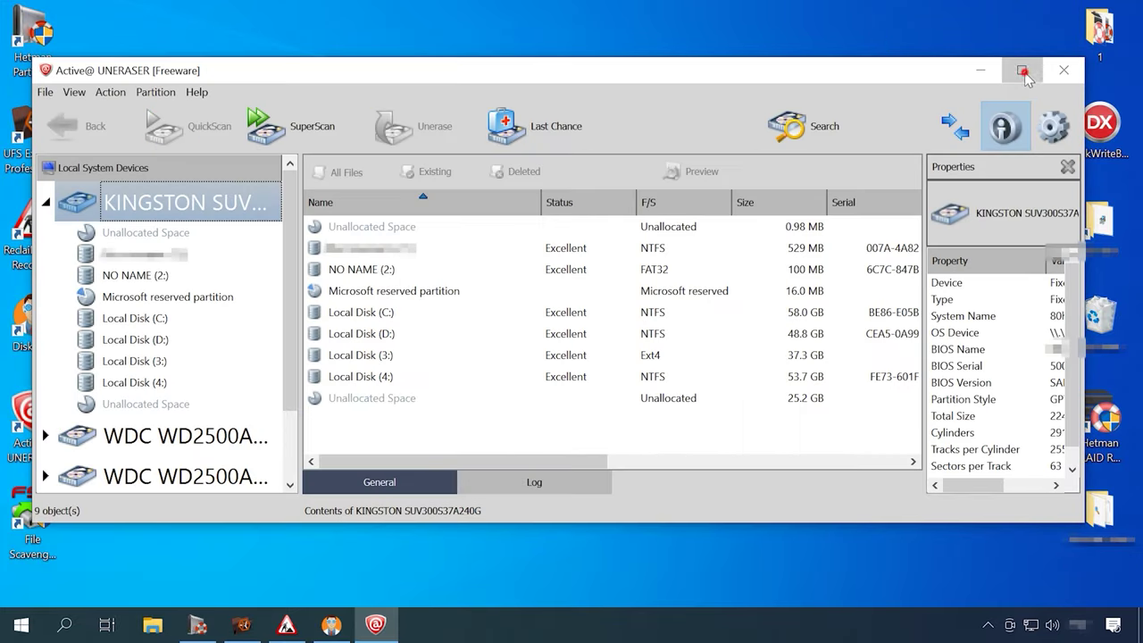
click(1021, 69)
click(74, 455)
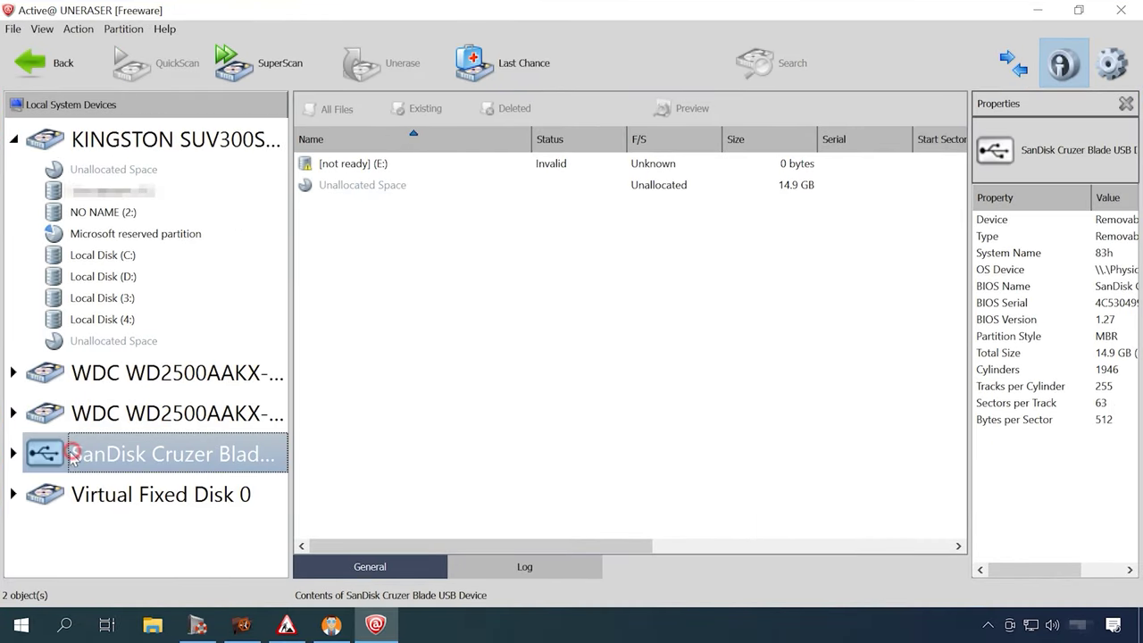
click(15, 454)
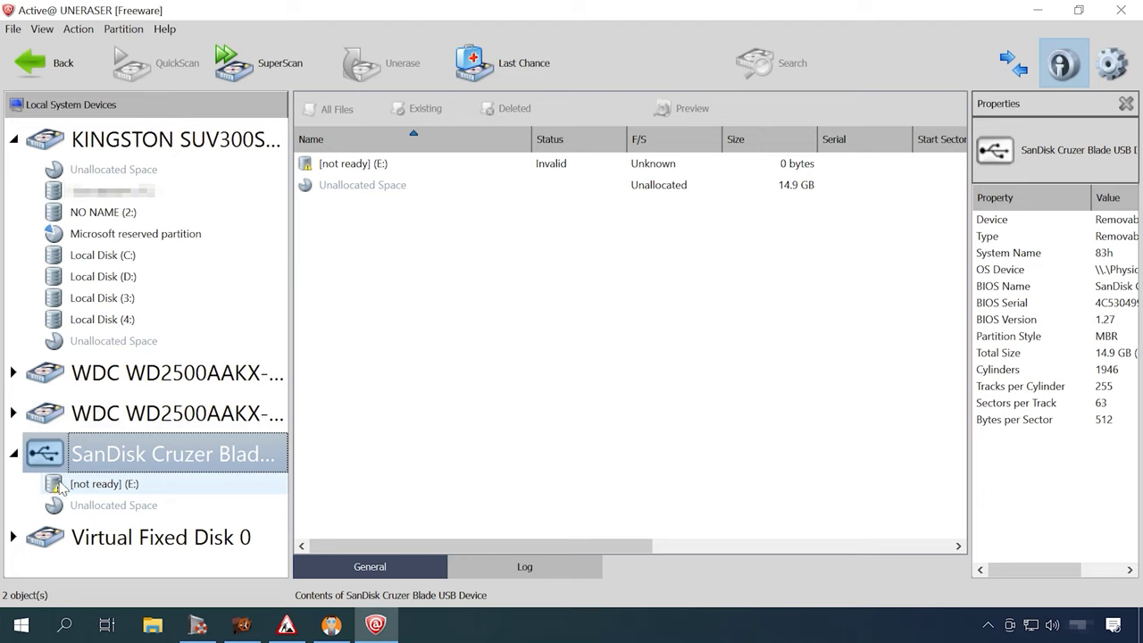
click(371, 191)
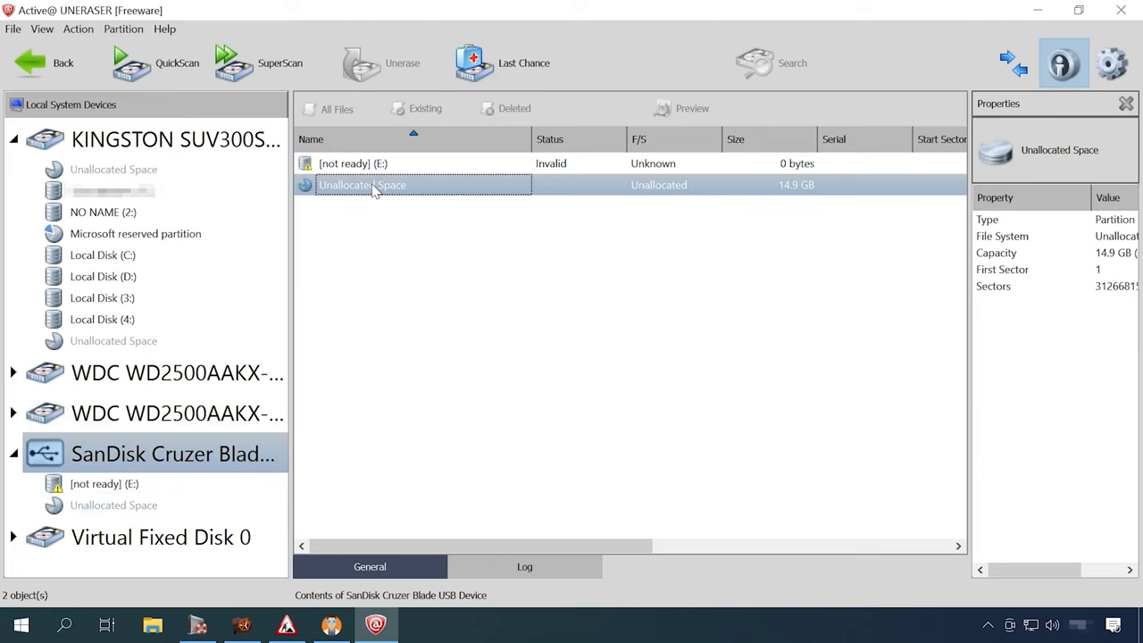
click(171, 78)
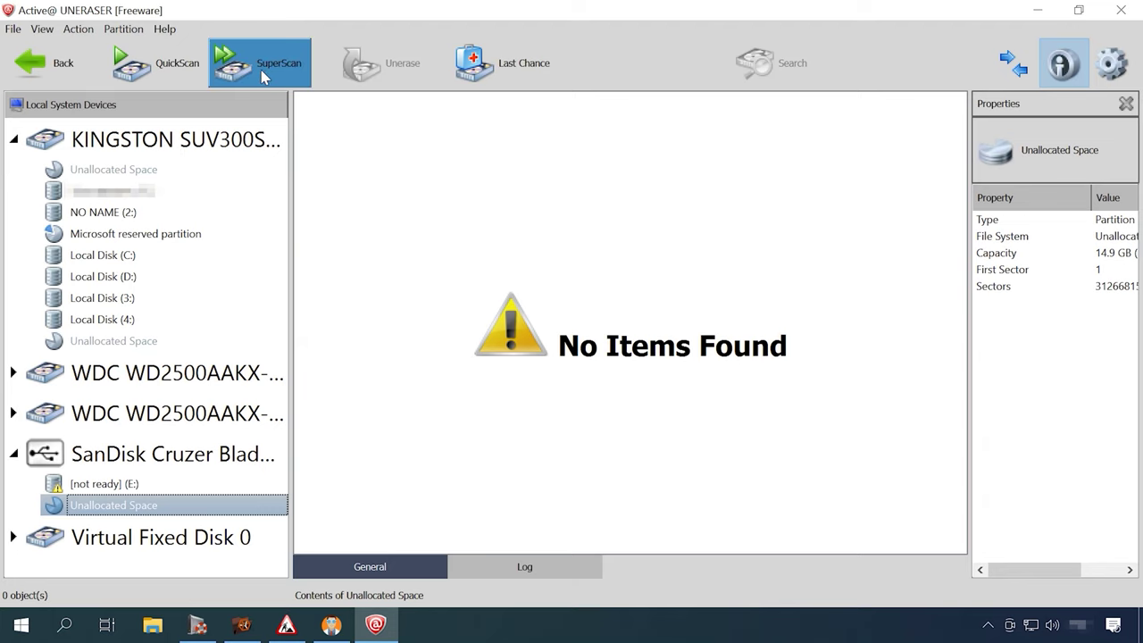
Step: Start a SuperScan of the unallocated space for XFS and expand the Signature Files' Photos & Images group down to its jpg folder
click(264, 76)
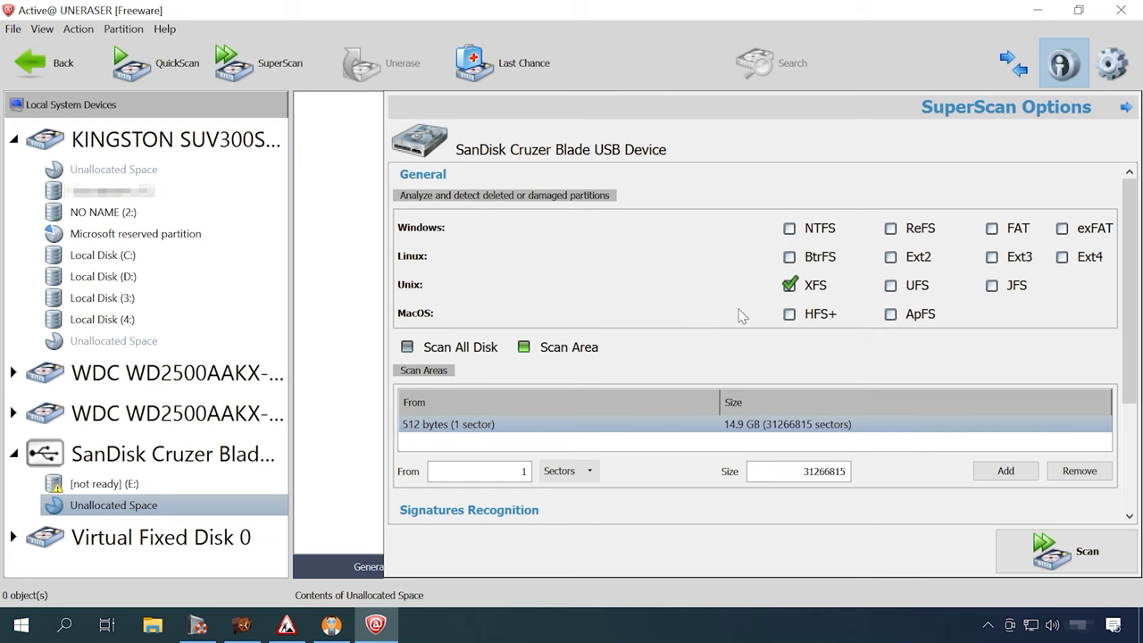
click(1063, 558)
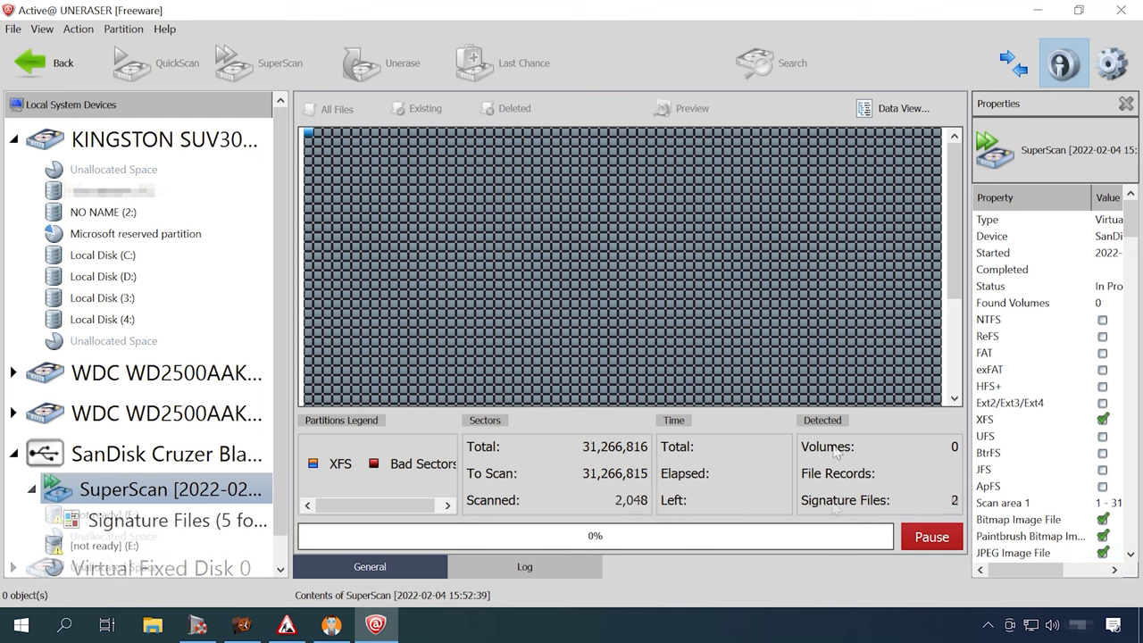
click(200, 521)
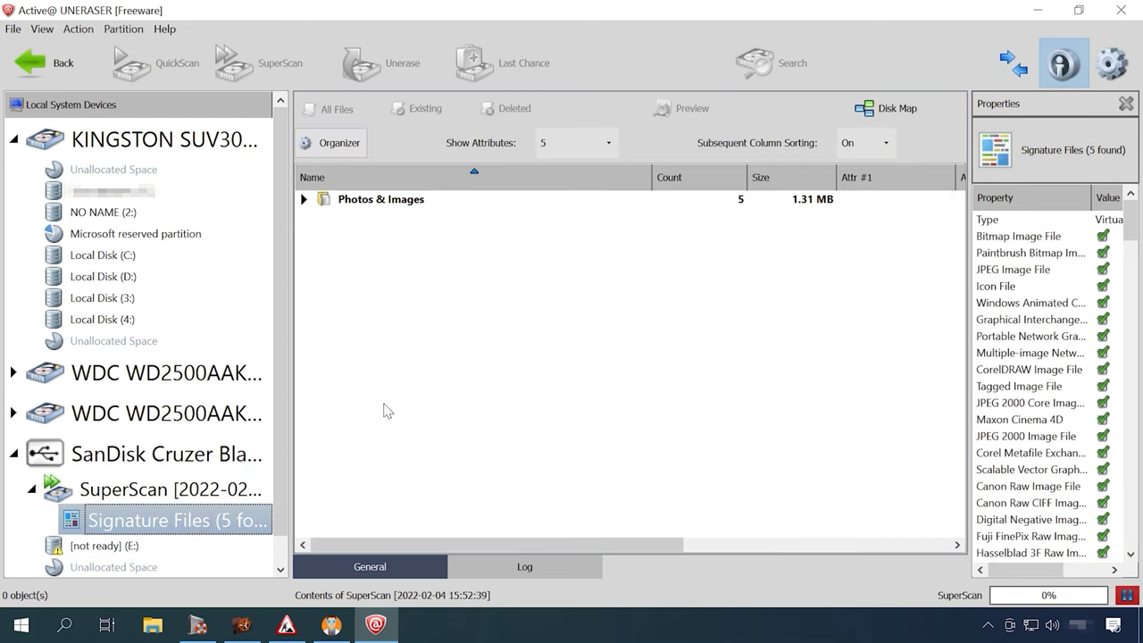
click(304, 199)
click(322, 216)
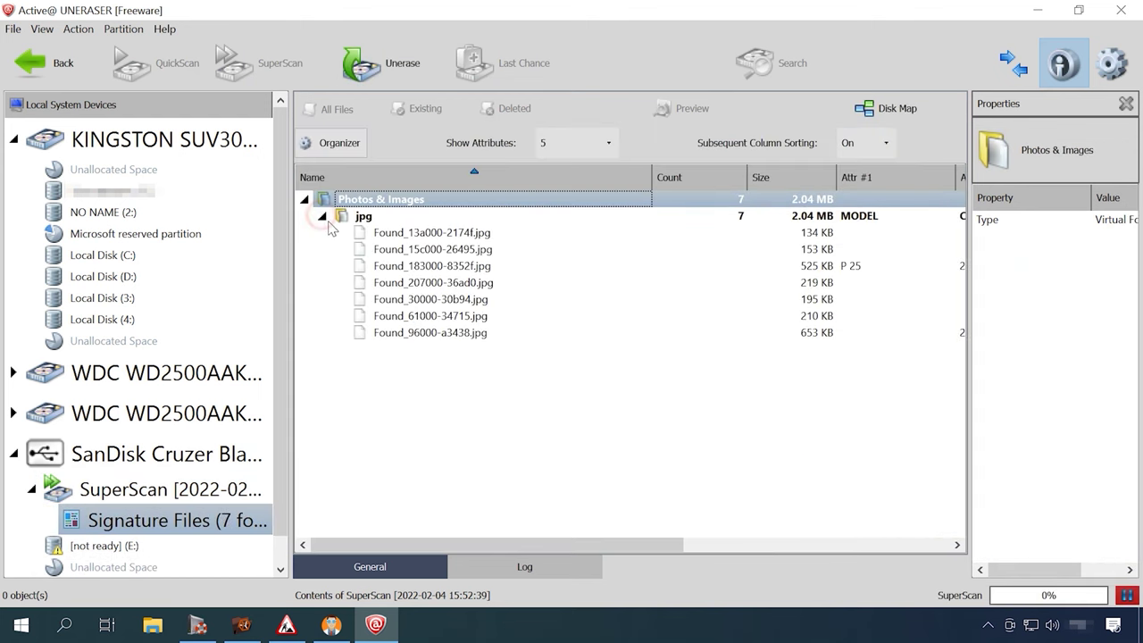
Step: Preview Found_13a000-2174f.jpg and Found_32d000-4f7f3.jpg, closing each preview
click(426, 236)
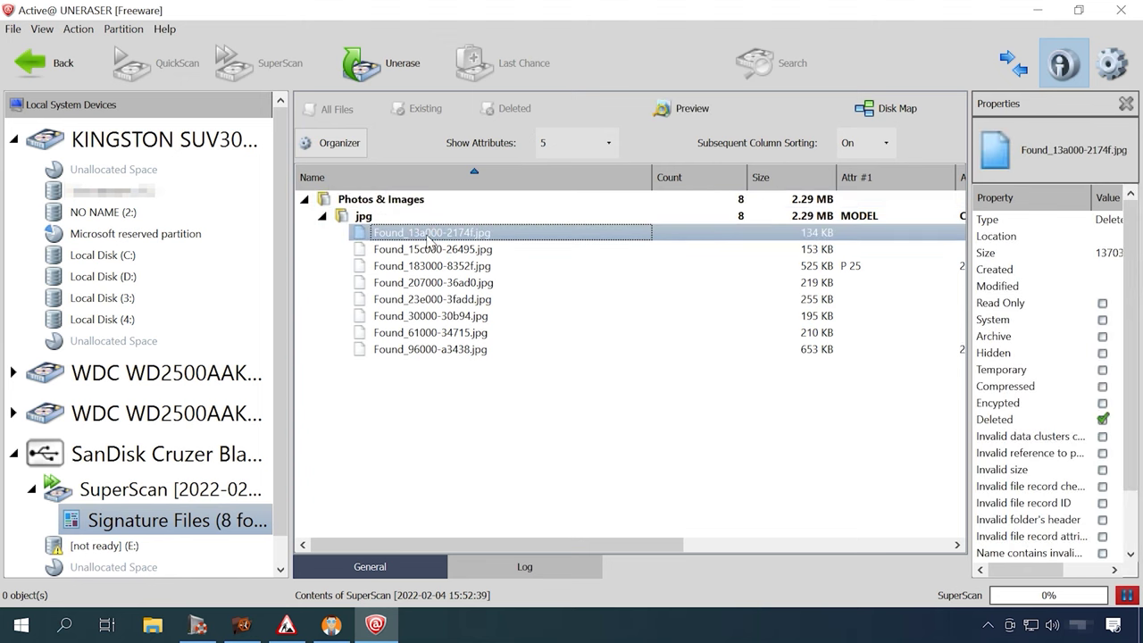
click(683, 113)
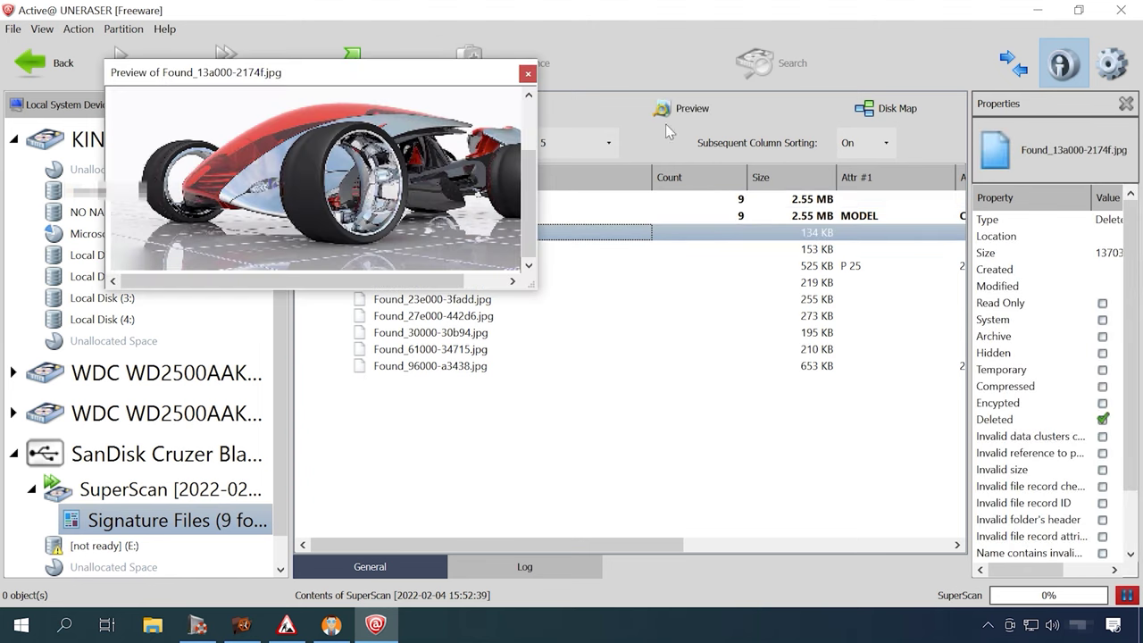
click(527, 74)
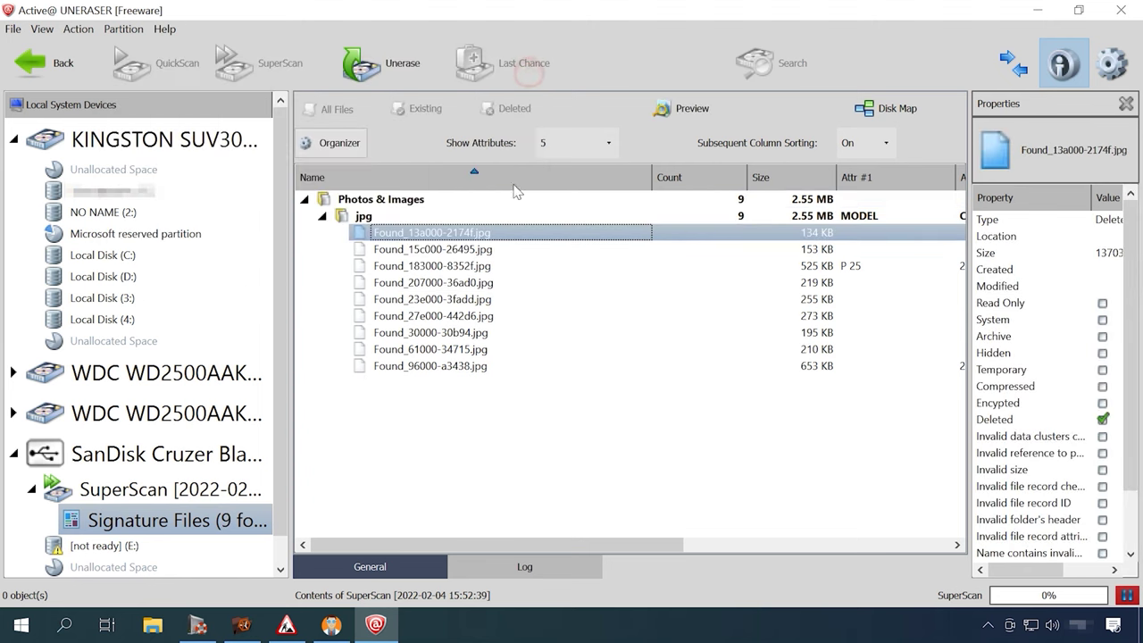
click(456, 370)
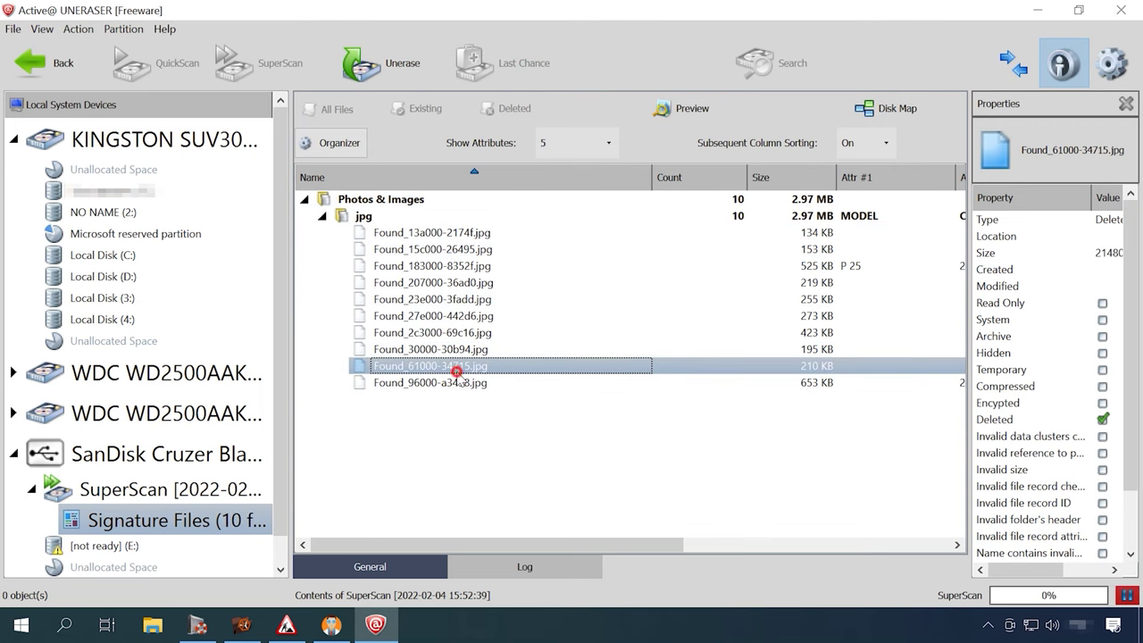
click(684, 108)
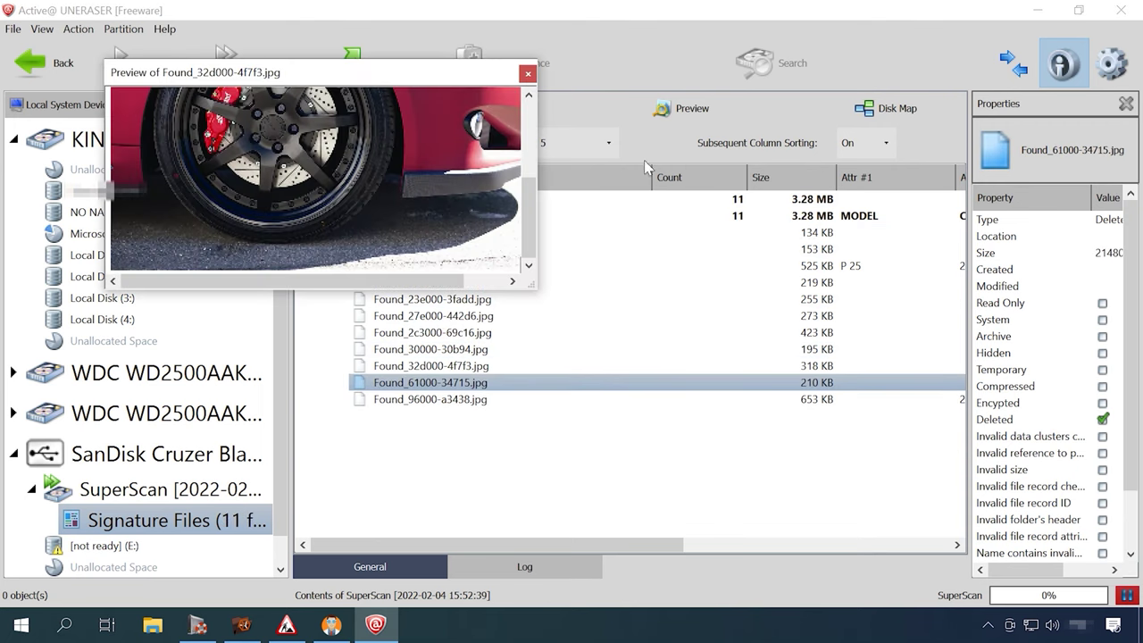
click(528, 73)
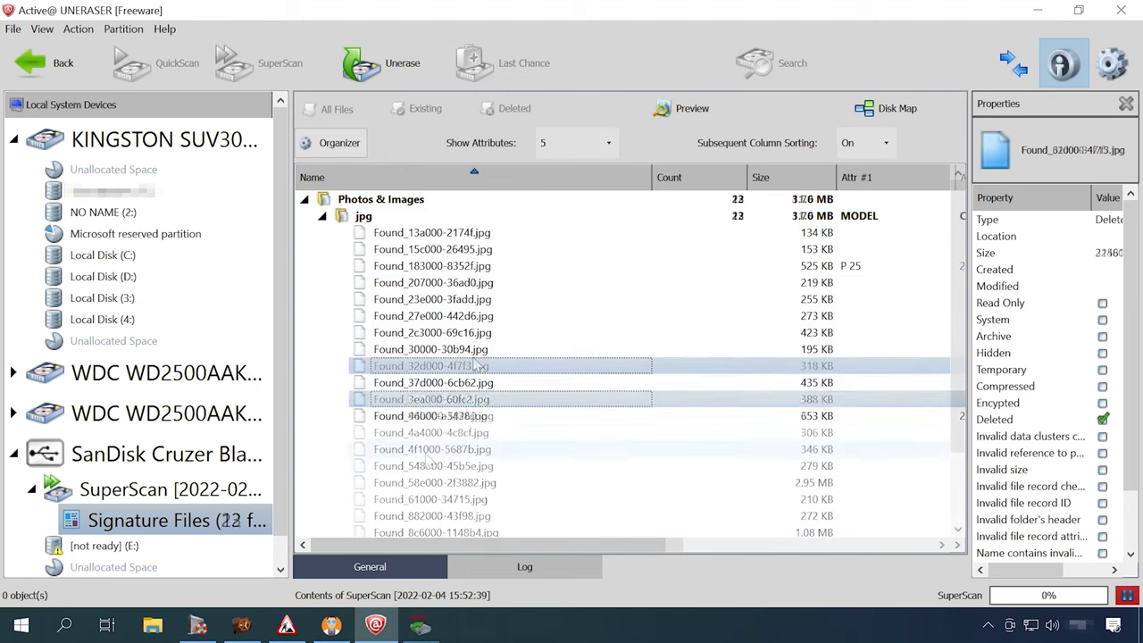
Step: Preview Found_37d000-6cb62.jpg and the whole of Found_3ea000-60fc2.jpg, and close the preview
double_click(447, 384)
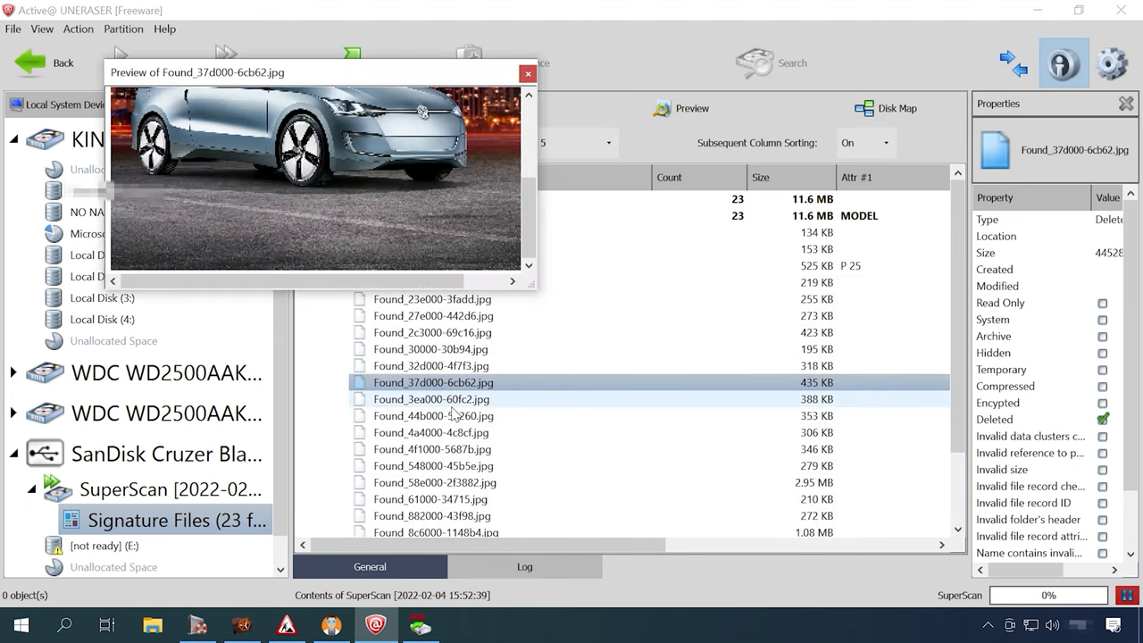
double_click(447, 400)
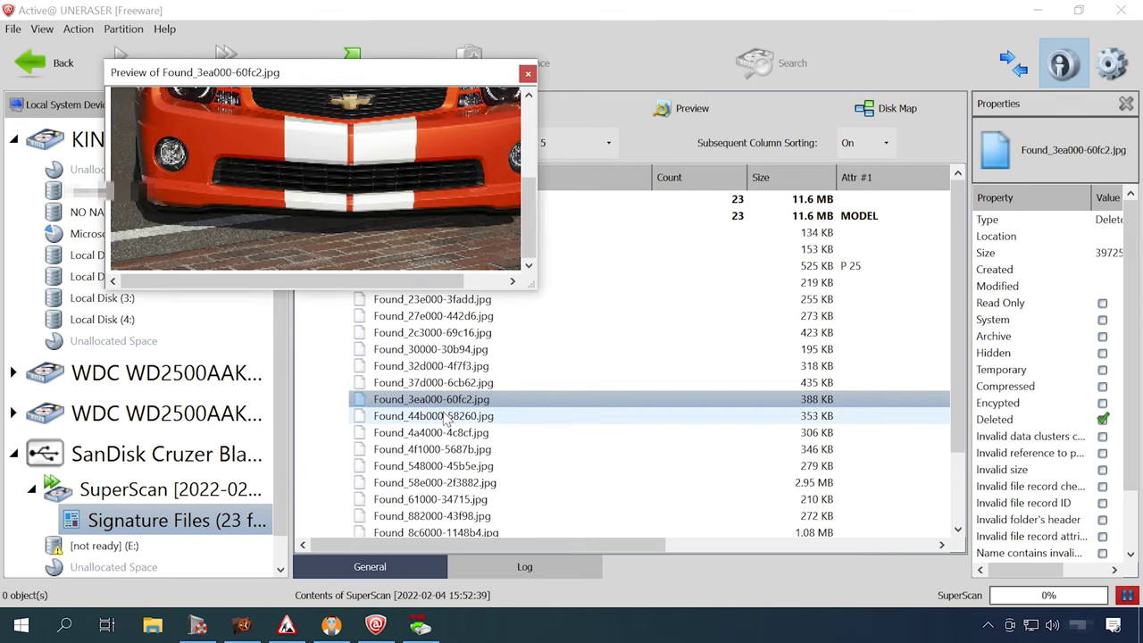
scroll(500, 197, up, 5)
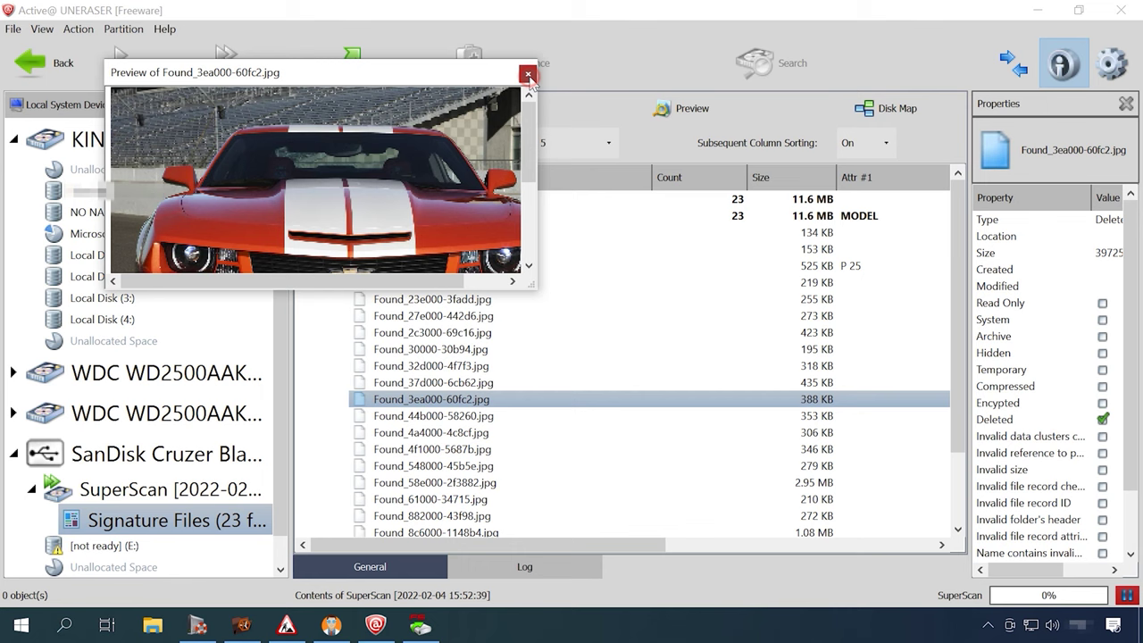
click(529, 75)
key(Down)
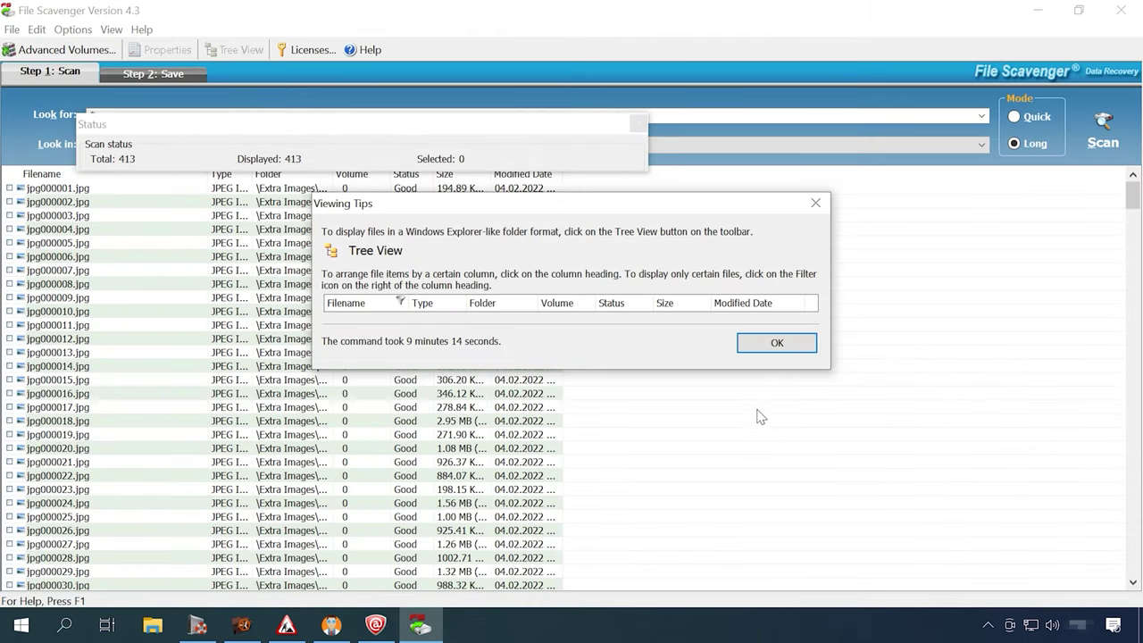
Step: In File Scavenger, dismiss the viewing tips, look through the files found on the SanDisk Cruzer Blade and close the scan status window
click(774, 343)
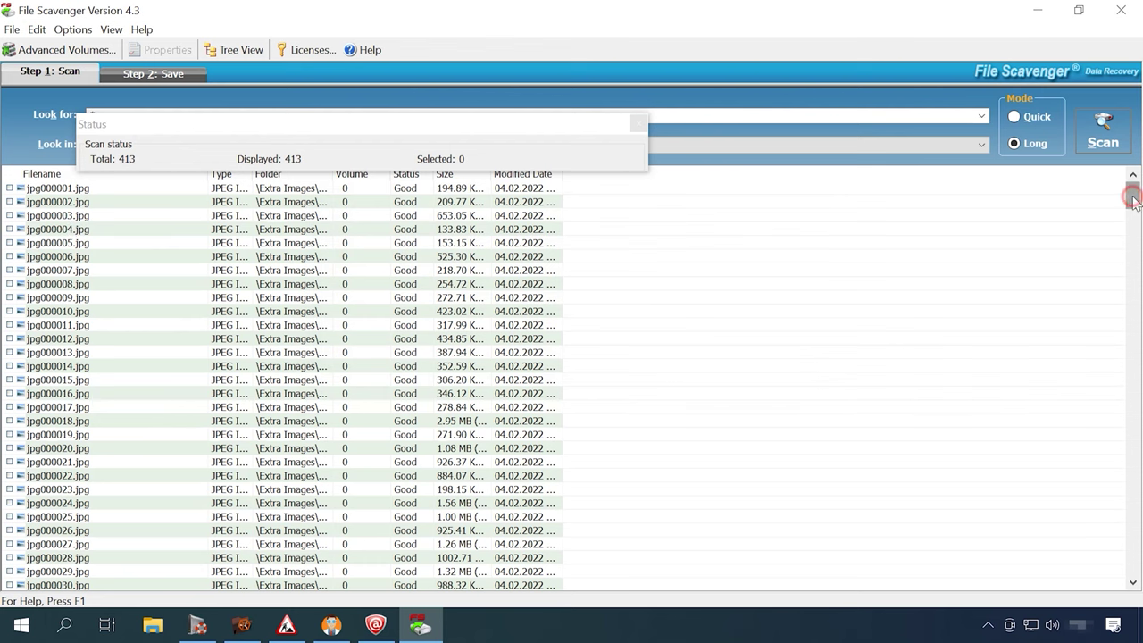
drag(1131, 194, 1131, 238)
drag(1120, 292, 1131, 194)
click(638, 124)
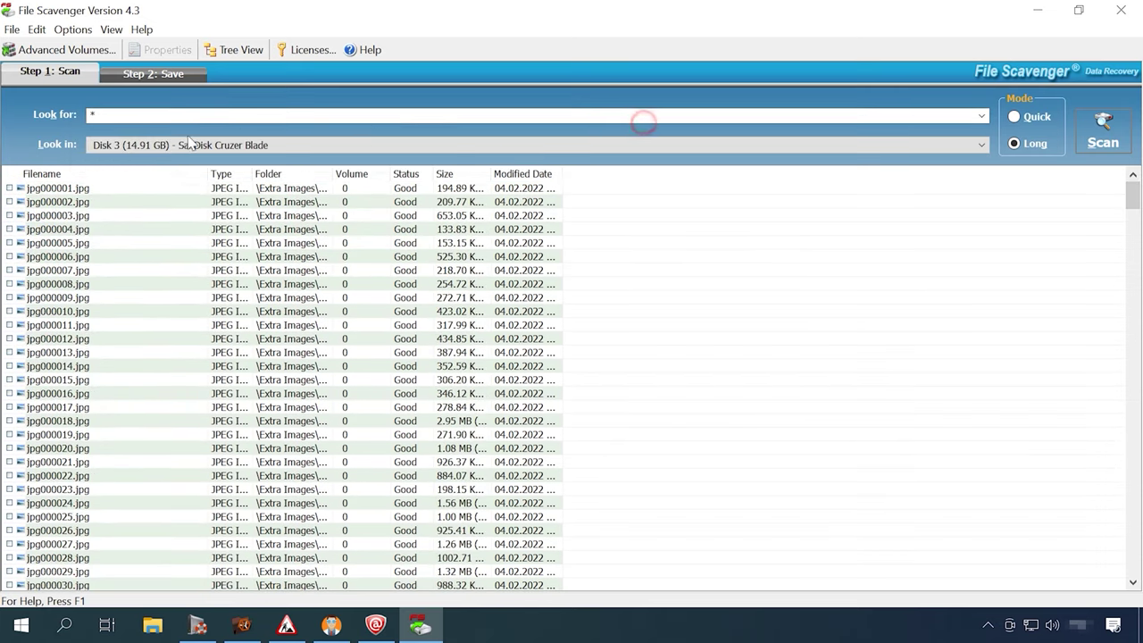
Step: Sort the found files by type, select doc000001.doc and open the preview of jpg000251.jpg
click(234, 175)
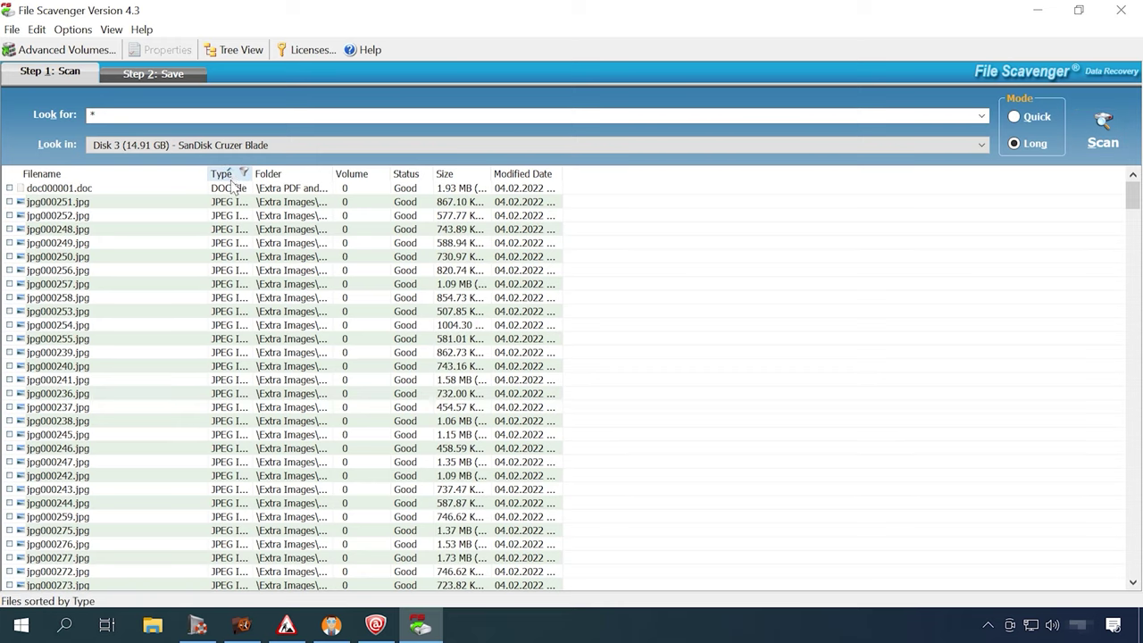
click(66, 189)
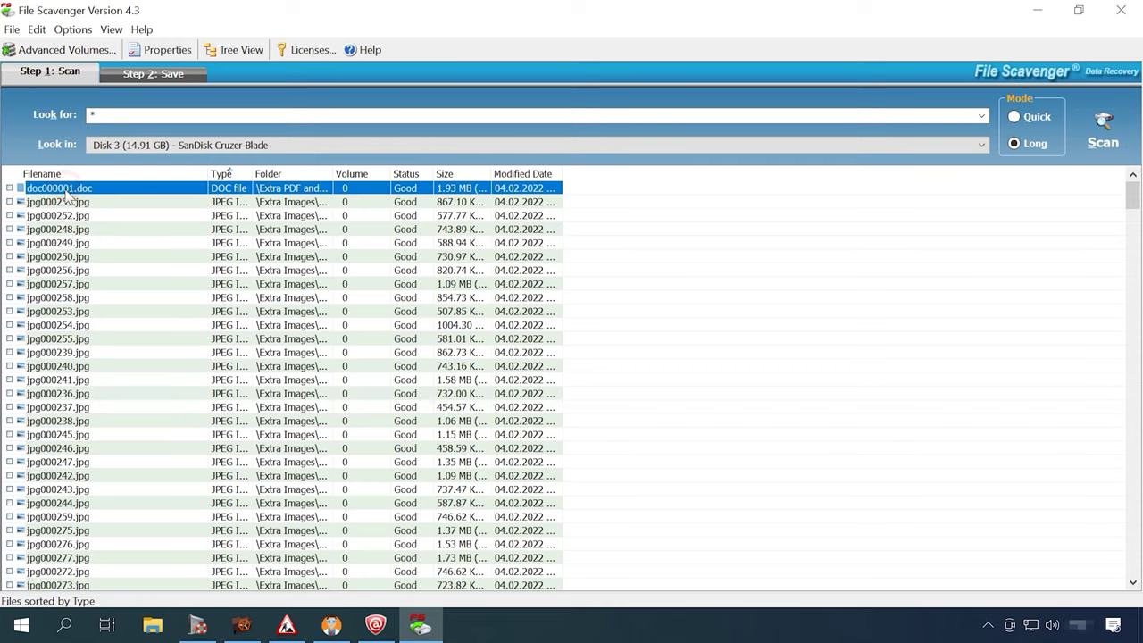
click(57, 203)
click(159, 51)
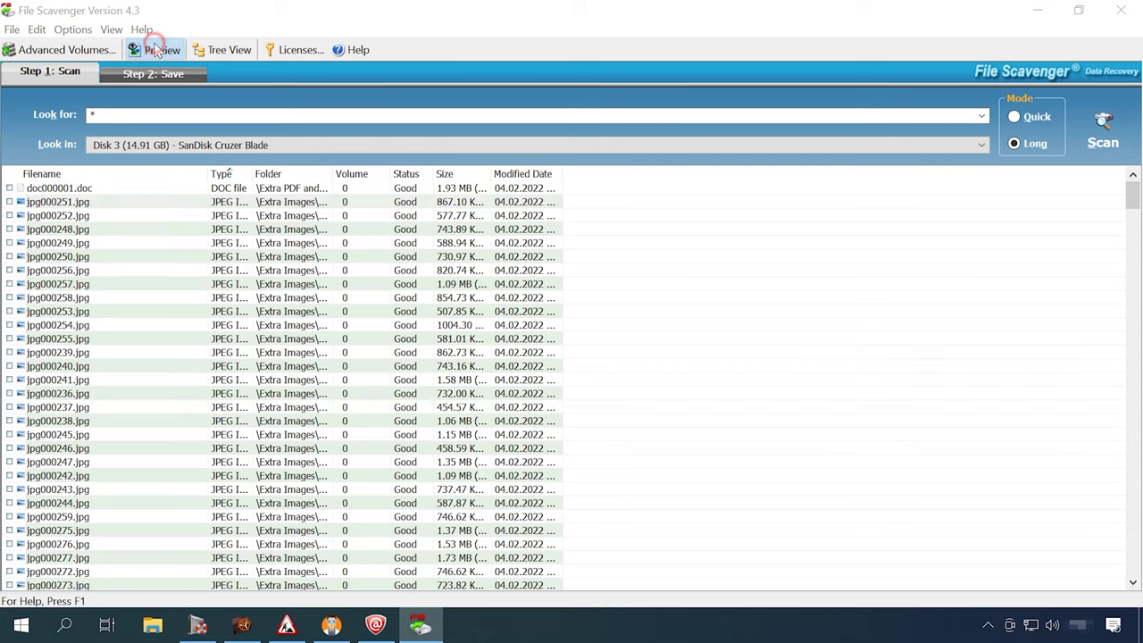
Step: Browse forward through the previews of the recovered JPEG images, including jpg000265.jpg and jpg000195.jpg
click(559, 390)
click(560, 389)
click(561, 389)
click(561, 389)
click(561, 390)
click(561, 390)
click(561, 390)
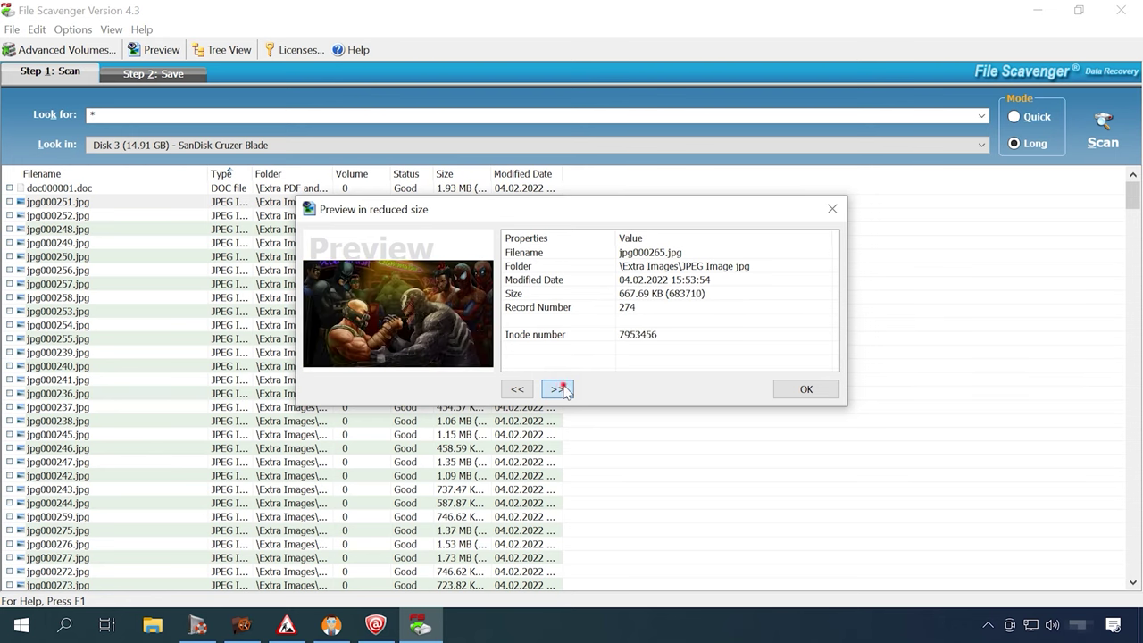
click(558, 390)
click(558, 390)
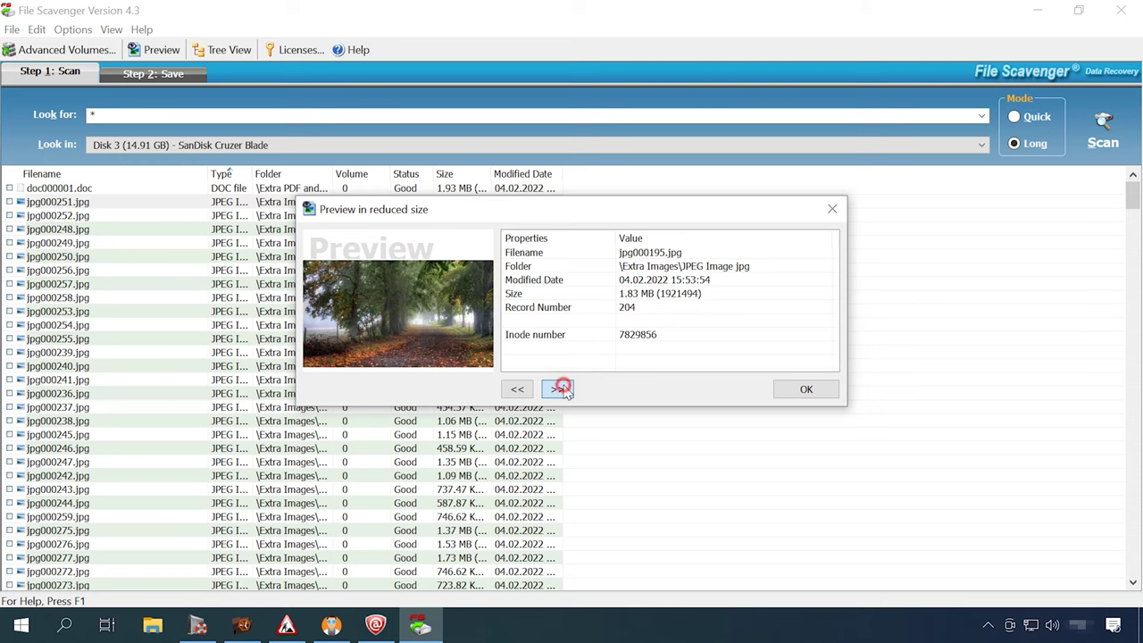
click(559, 389)
click(558, 390)
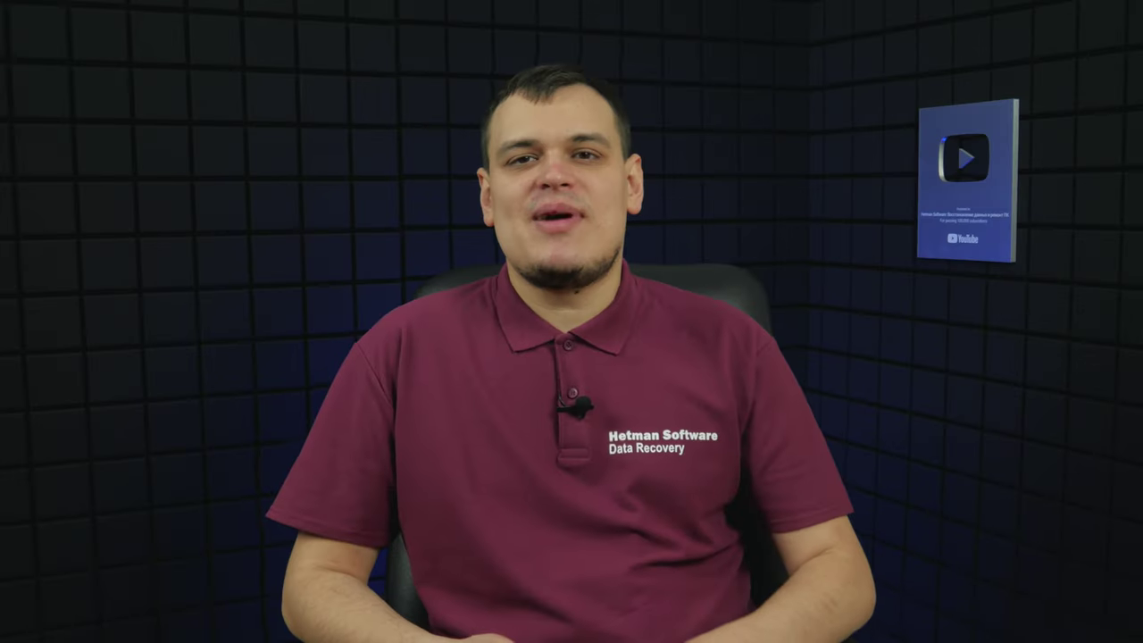
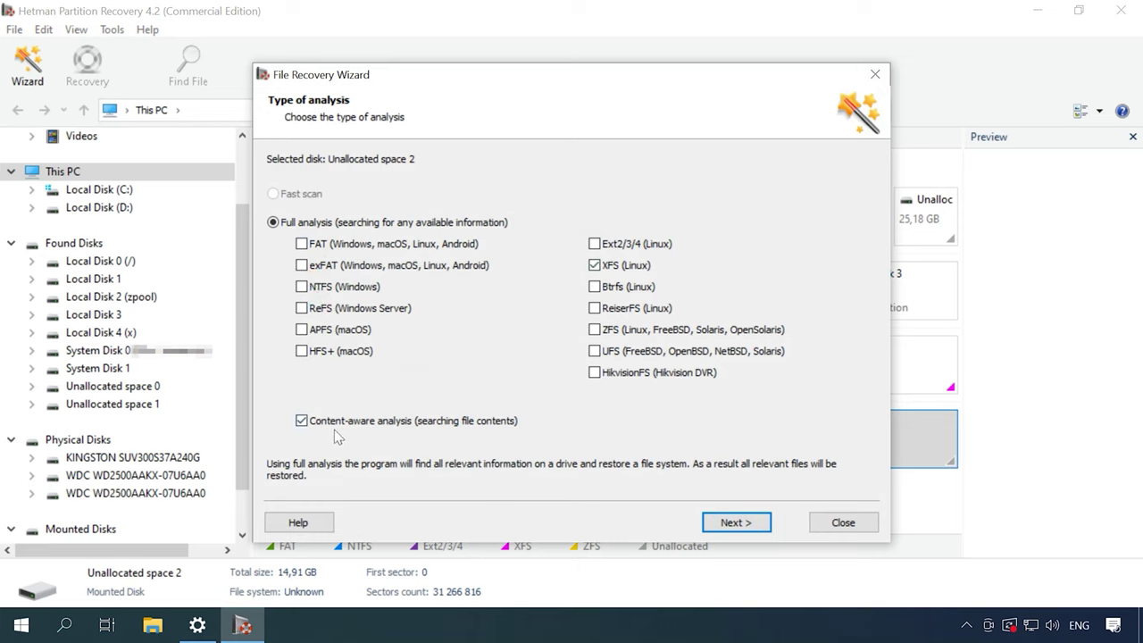
Step: In Hetman Partition Recovery, run the full XFS analysis with content-aware search on Unallocated space 2 and open the found XFS partition
click(735, 524)
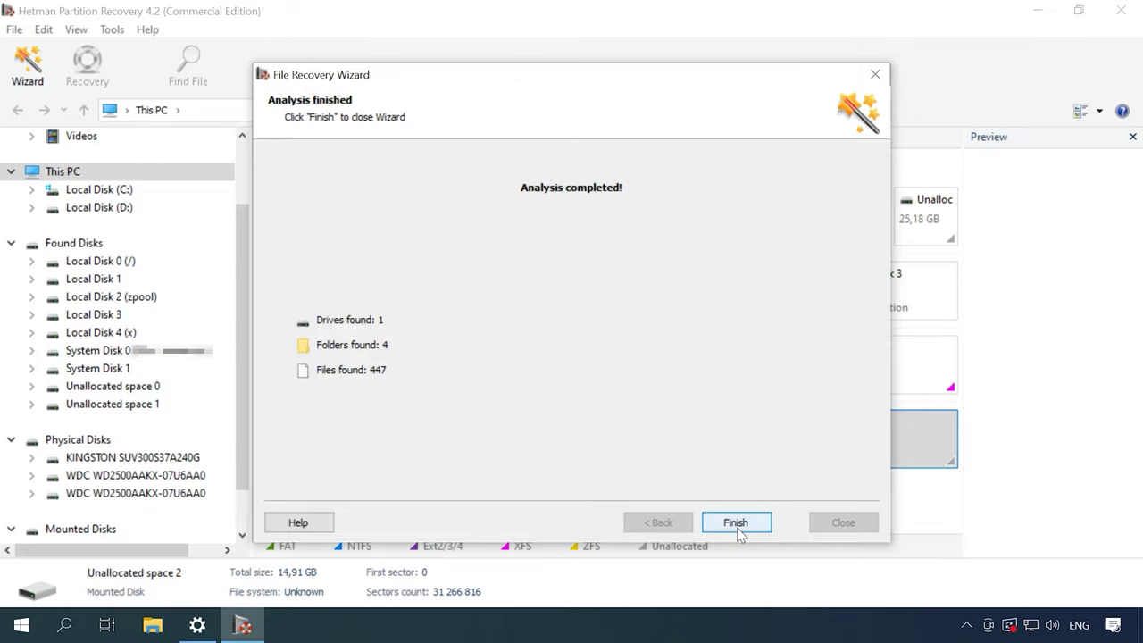
click(736, 525)
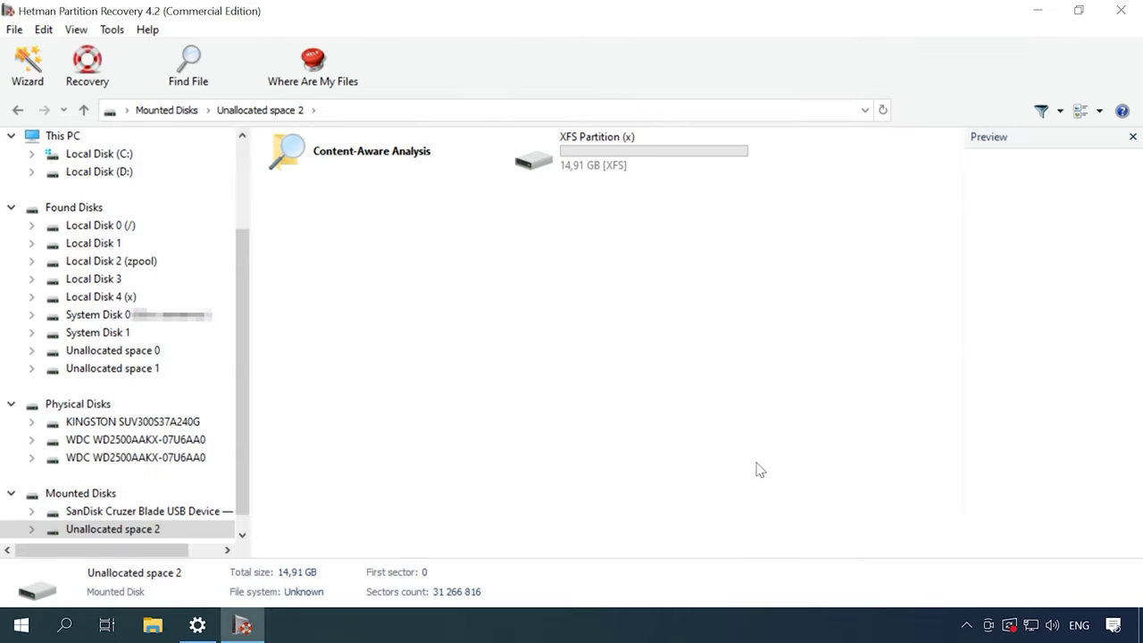
click(616, 147)
right_click(629, 167)
click(686, 173)
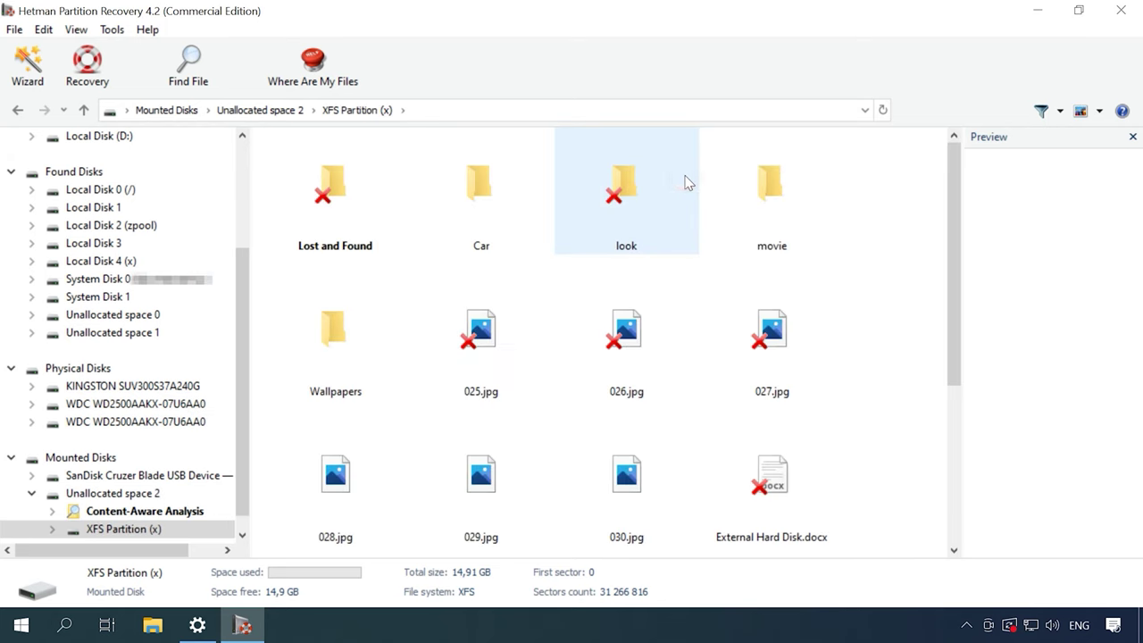
Step: Preview 027.jpg, External Hard Disk.docx, LTSC.docx and the video Park - 40822.mp4 in the XFS partition's root
mouse_move(954, 232)
mouse_down()
mouse_move(952, 378)
mouse_move(952, 230)
mouse_up()
click(767, 315)
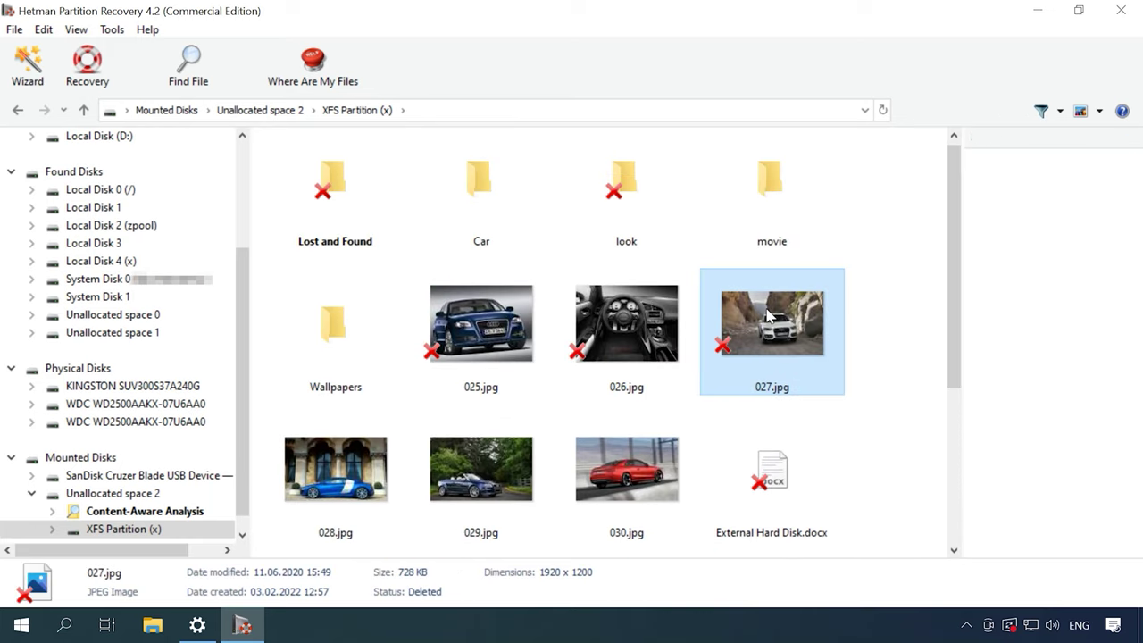
click(772, 466)
scroll(572, 375, down, 3)
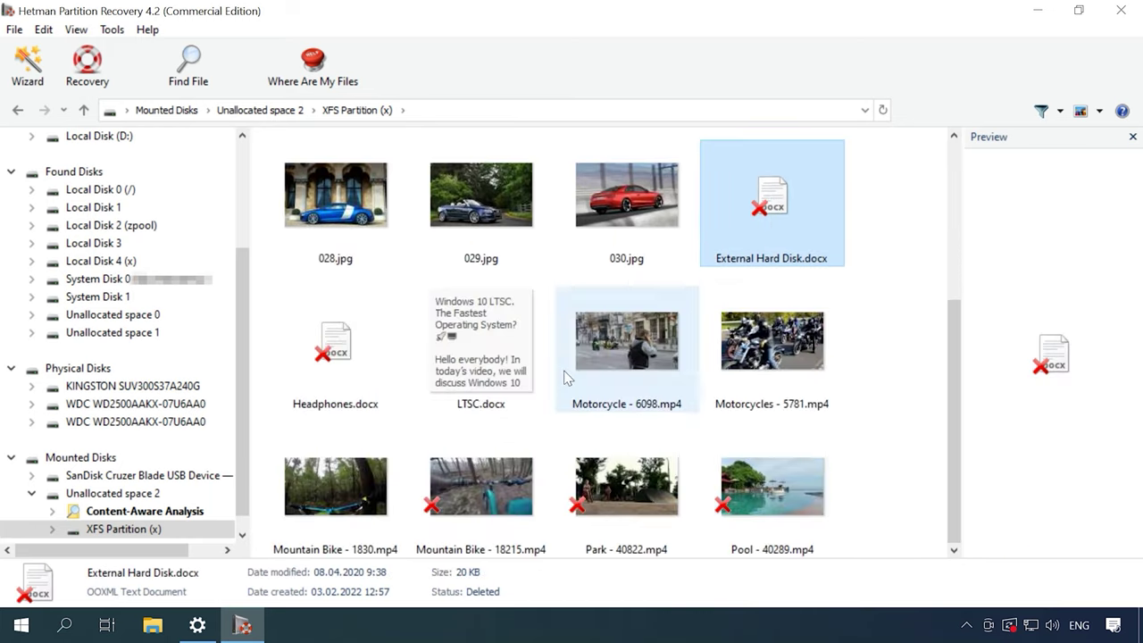
click(502, 370)
click(603, 458)
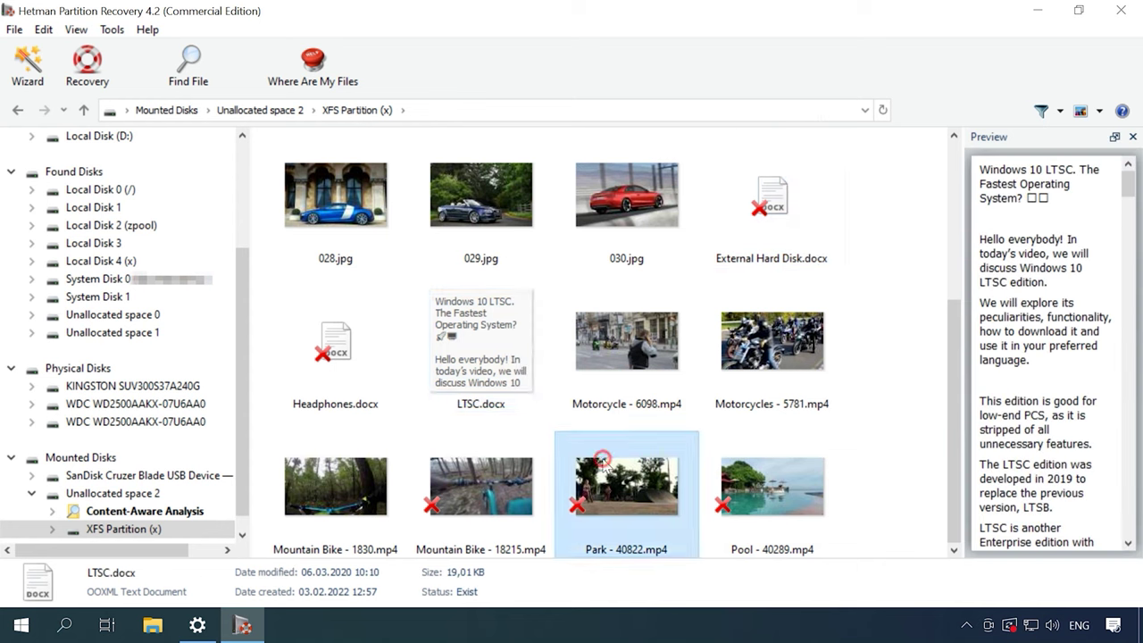
click(999, 545)
scroll(880, 482, up, 3)
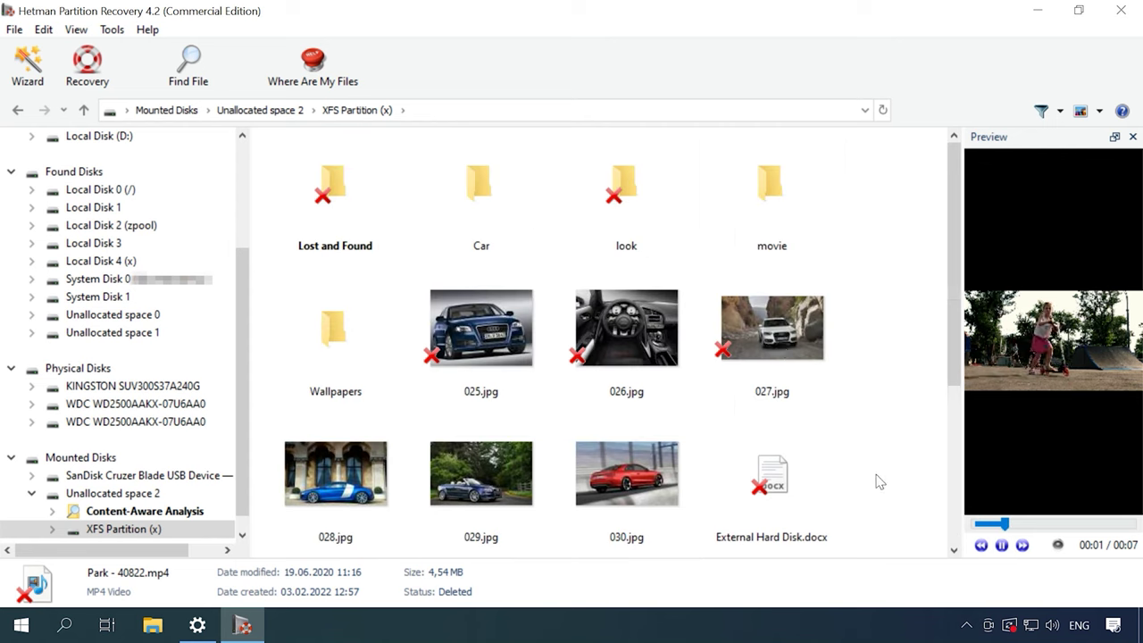
Step: Open the Car folder, preview the deleted images 011.jpg and 012.jpg, and look through the remaining thumbnails
double_click(493, 217)
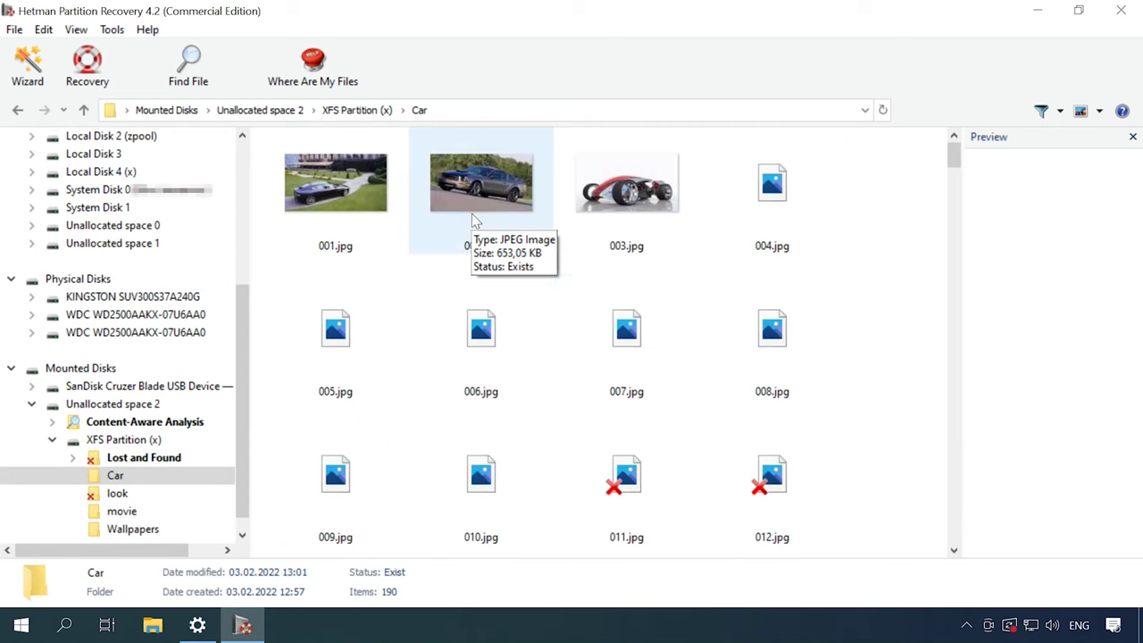
click(648, 467)
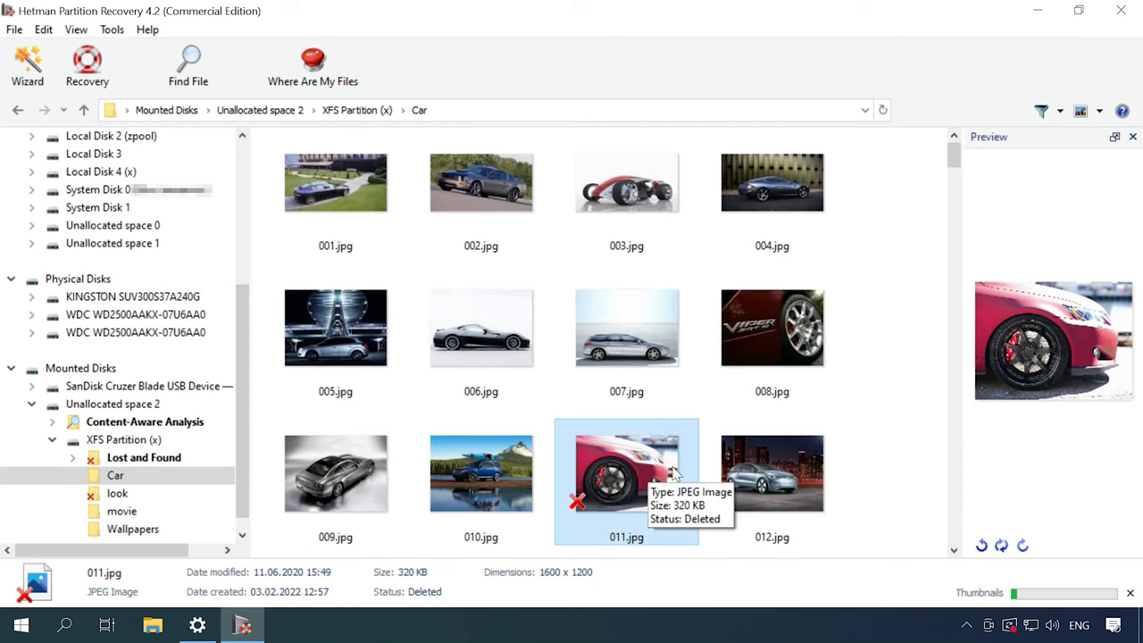
click(786, 472)
scroll(784, 472, down, 2)
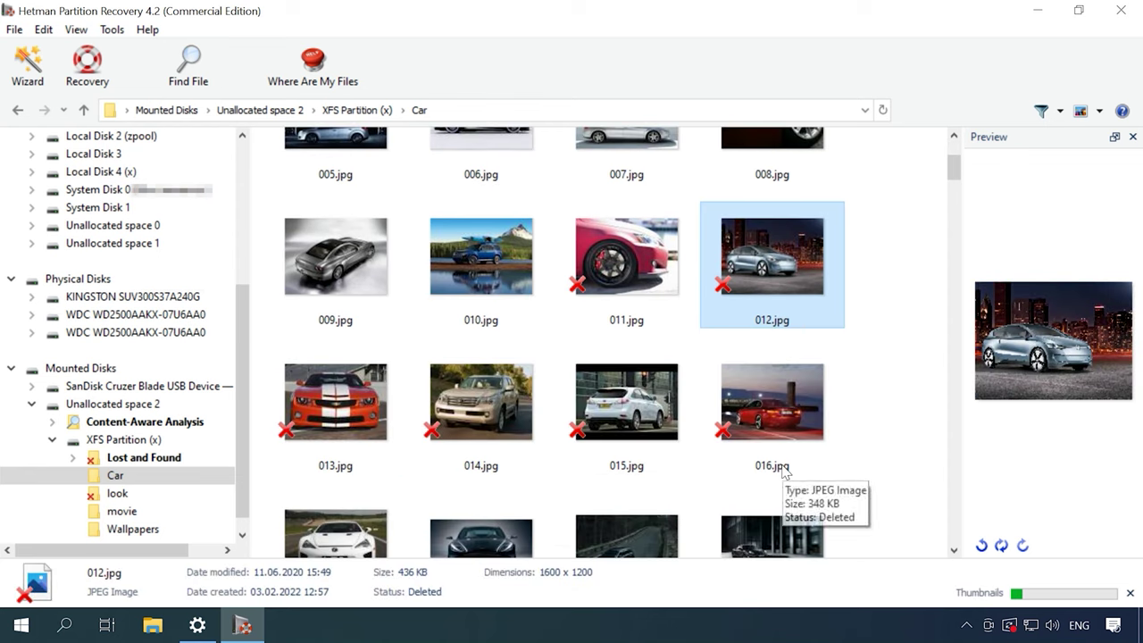
scroll(783, 471, down, 3)
Step: Recover 025.jpg, 026.jpg, 027.jpg, External Hard Disk.docx and Headphones.docx from the partition's root to the hard disk at C:\25\
key(BackSpace)
drag(899, 331, 506, 343)
scroll(931, 370, down, 3)
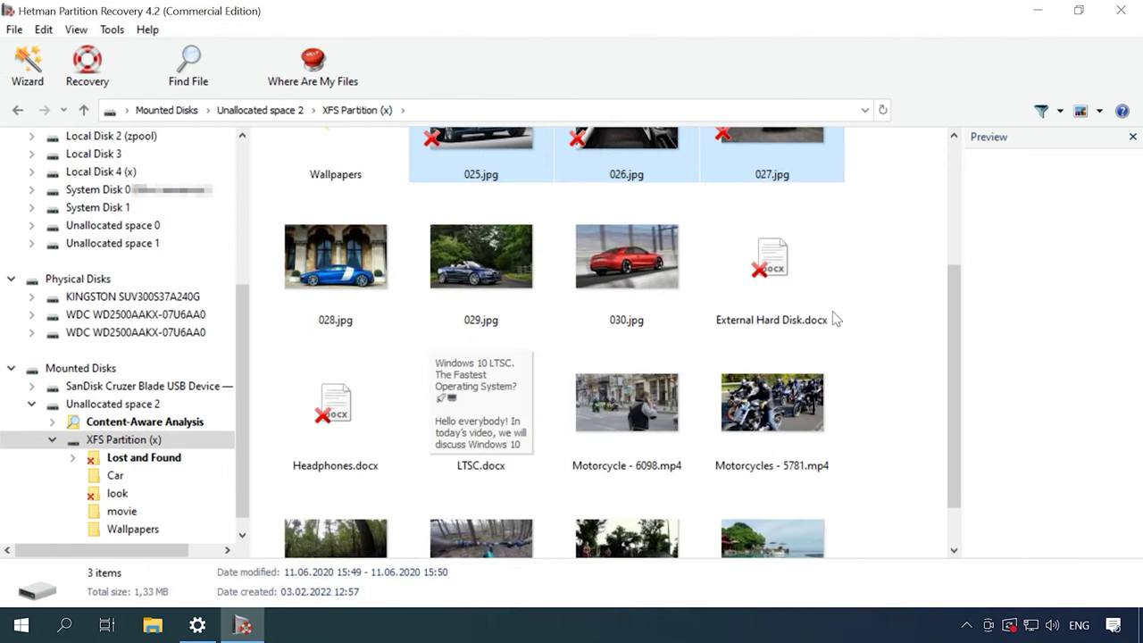
ctrl+click(781, 287)
ctrl+click(376, 413)
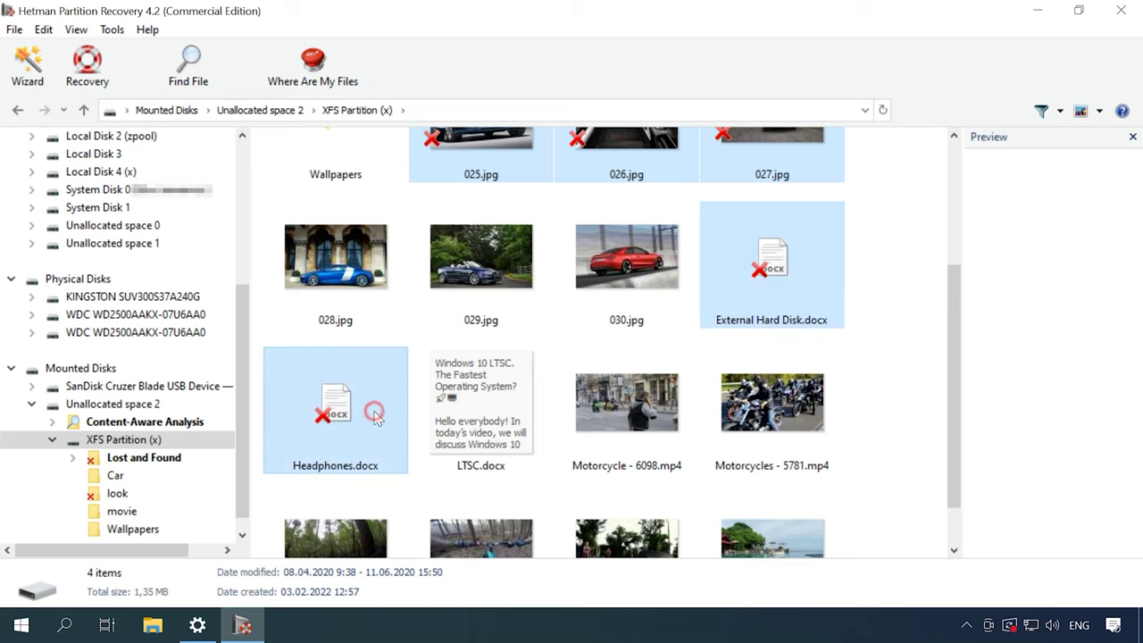
right_click(376, 413)
click(425, 421)
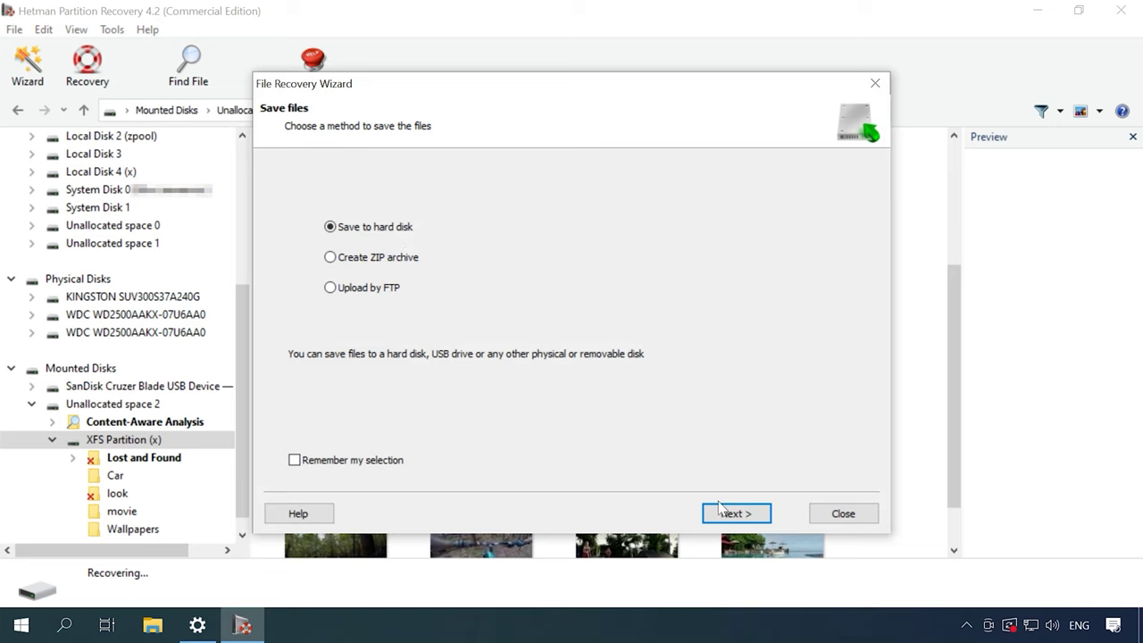
click(732, 515)
double_click(413, 213)
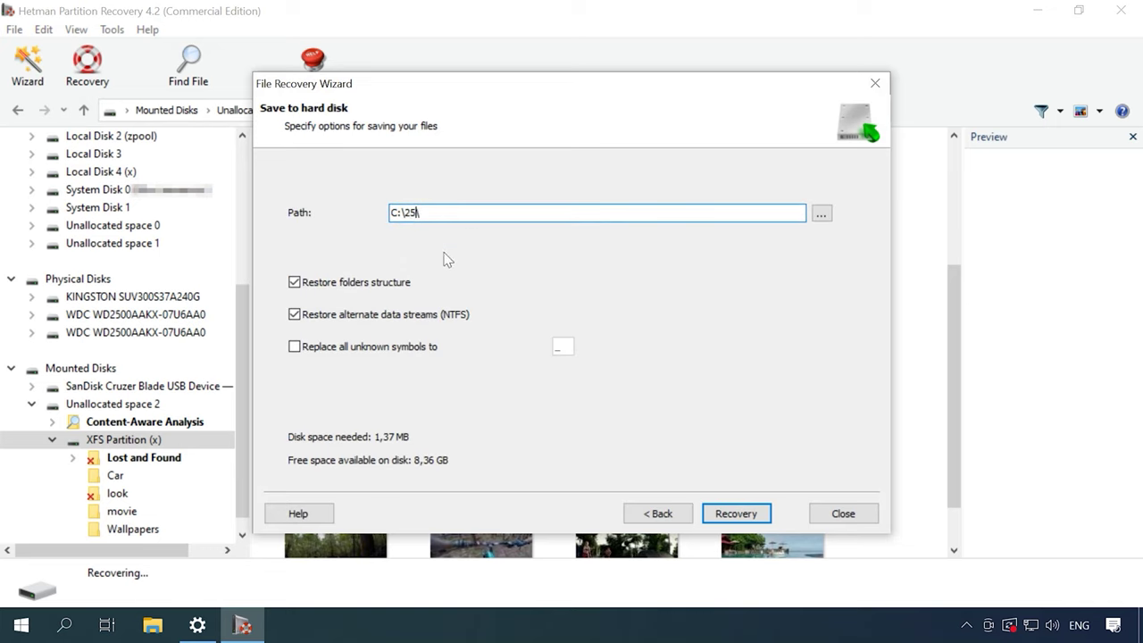
click(737, 514)
click(738, 513)
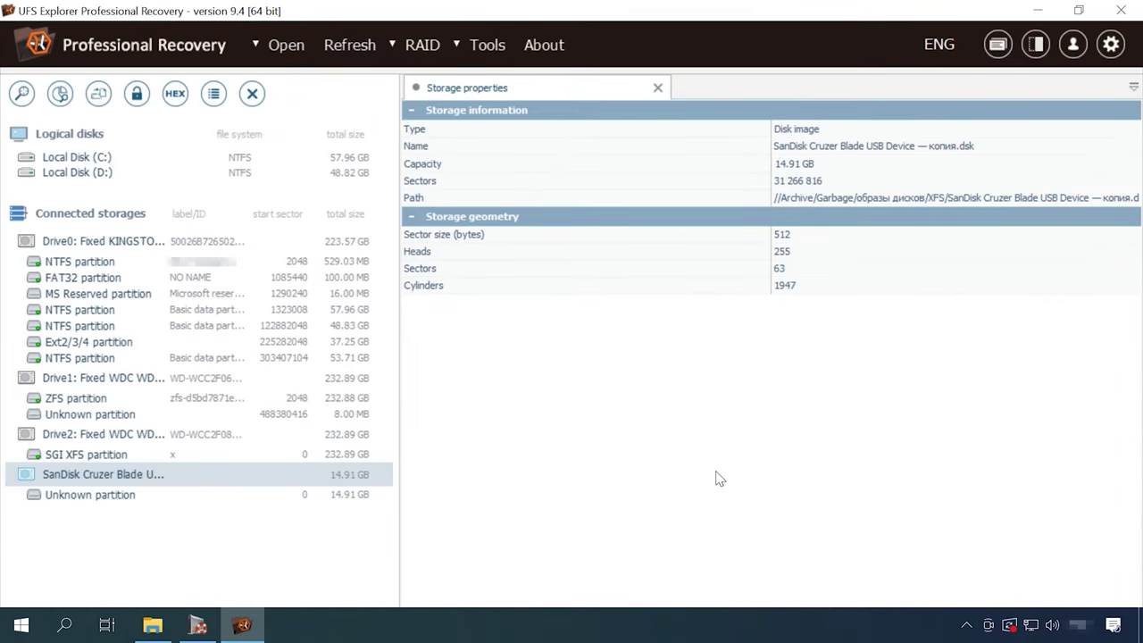
Step: In UFS Explorer, scan the SanDisk image's unknown partition for lost data, excluding Microsoft NTFS, and open the SGI XFS result
click(99, 495)
right_click(123, 505)
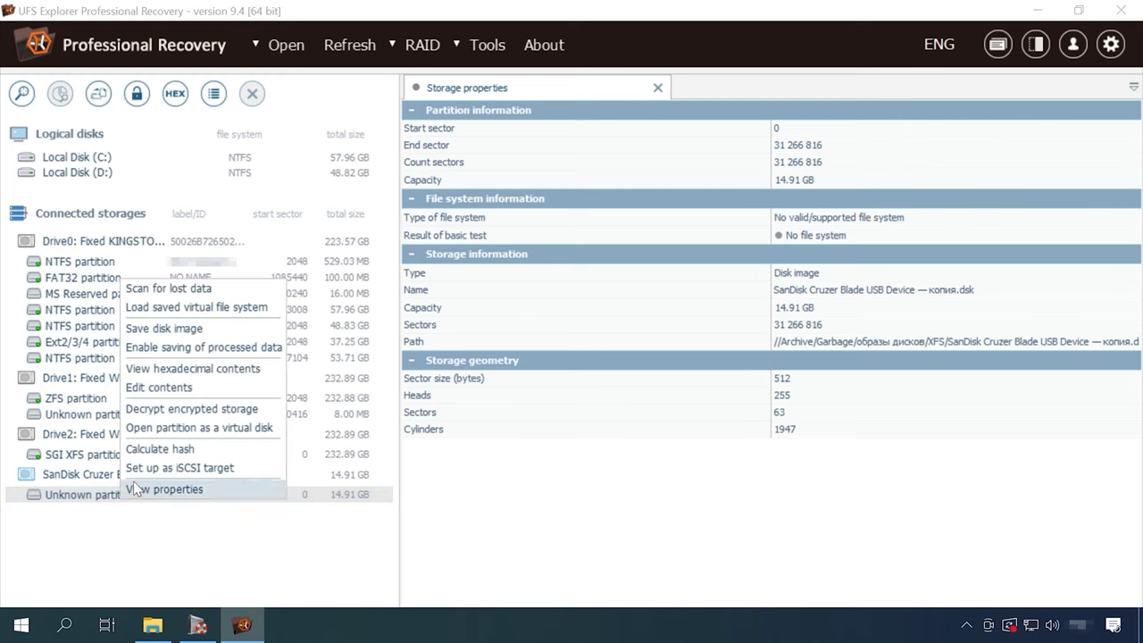
click(194, 289)
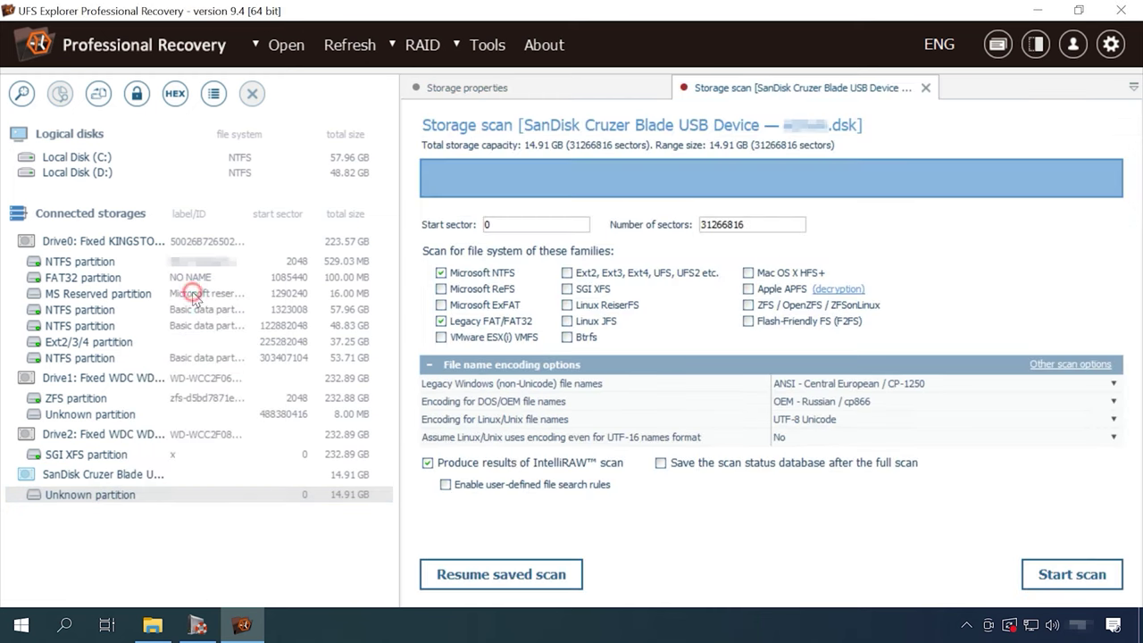
click(442, 273)
click(1075, 583)
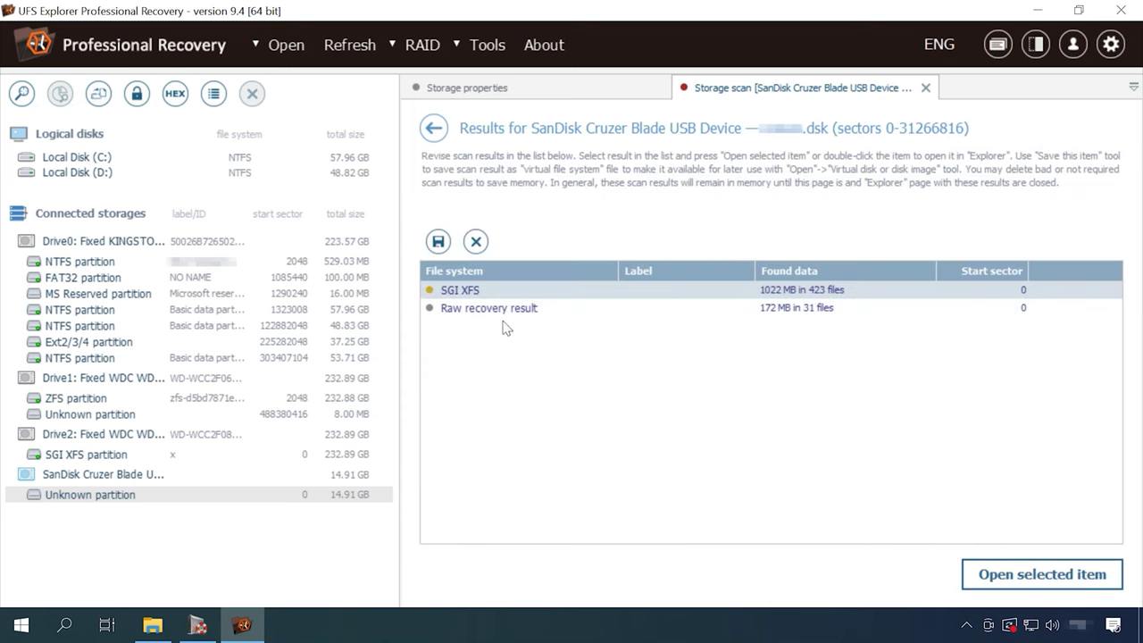
click(1049, 578)
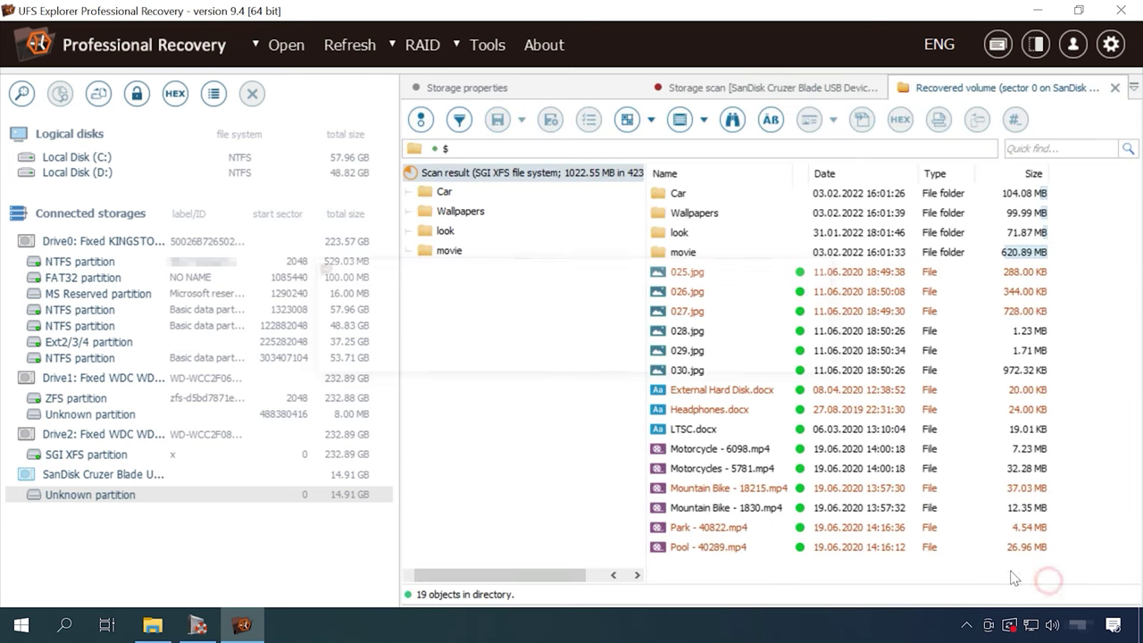
Step: Preview the deleted files 025.jpg, 026.jpg, 027.jpg, External Hard Disk.docx and Headphones.docx
click(698, 277)
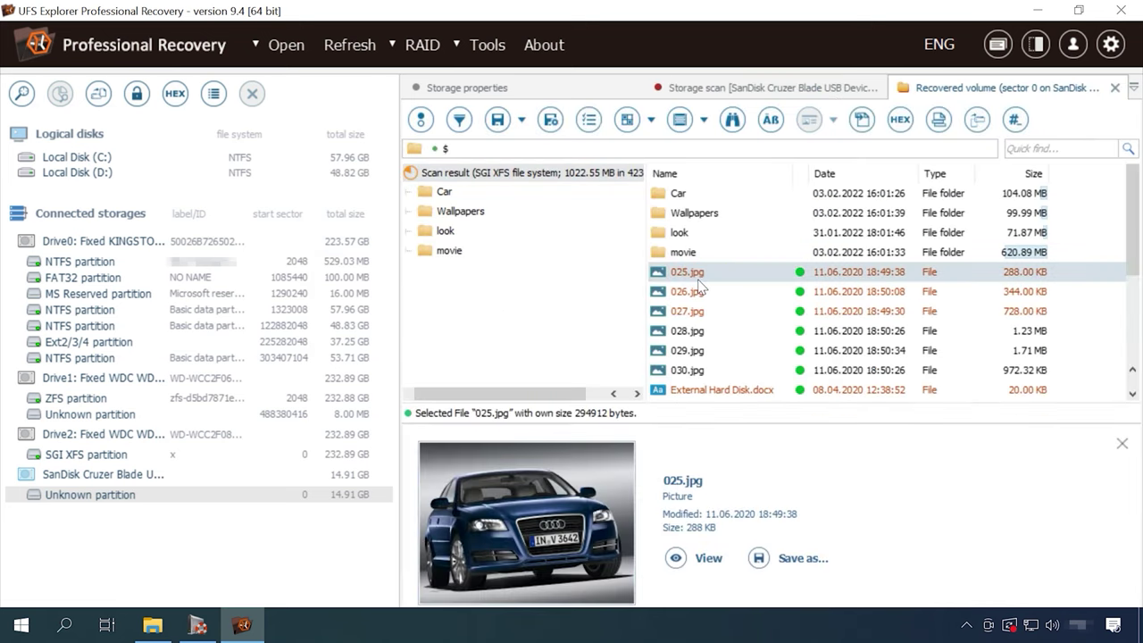
click(701, 294)
click(690, 313)
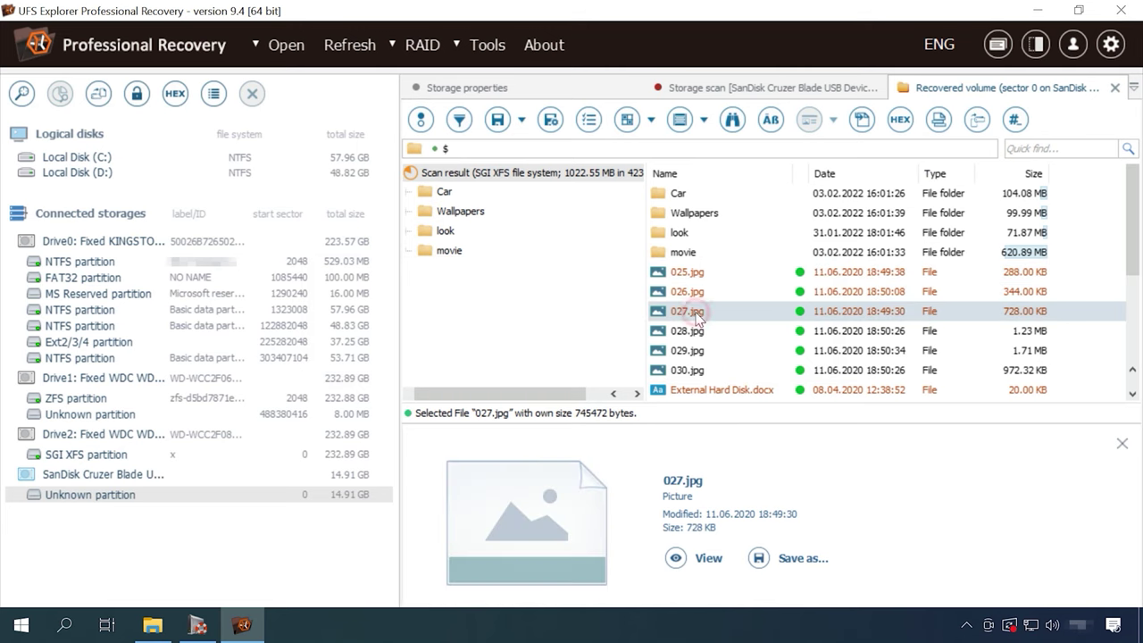
scroll(696, 317, down, 3)
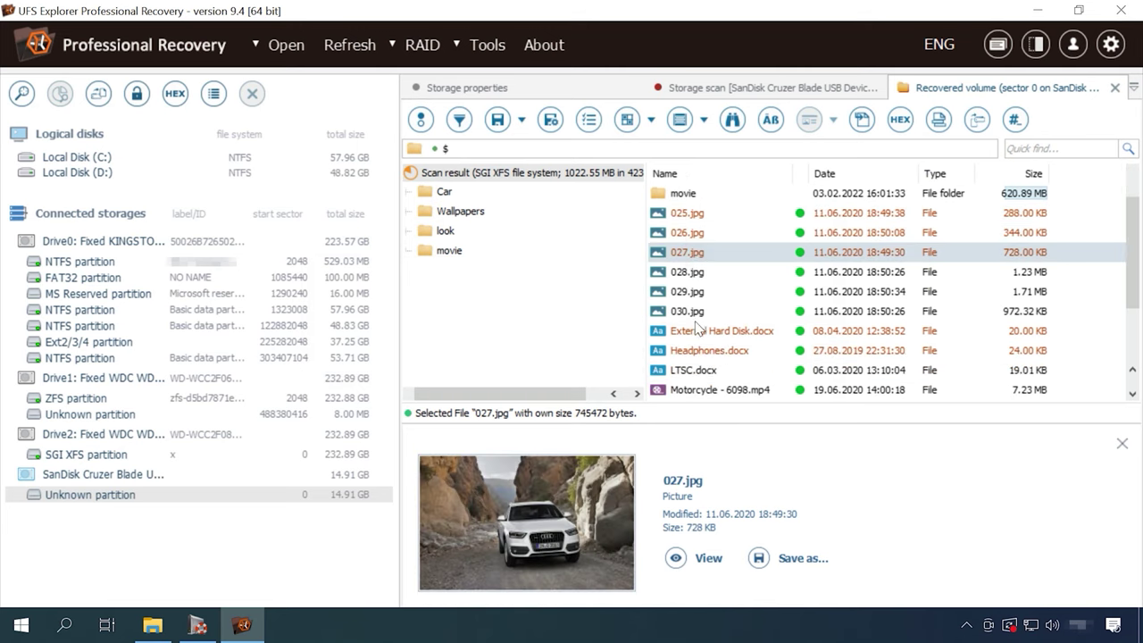
click(702, 332)
click(702, 350)
scroll(703, 358, down, 3)
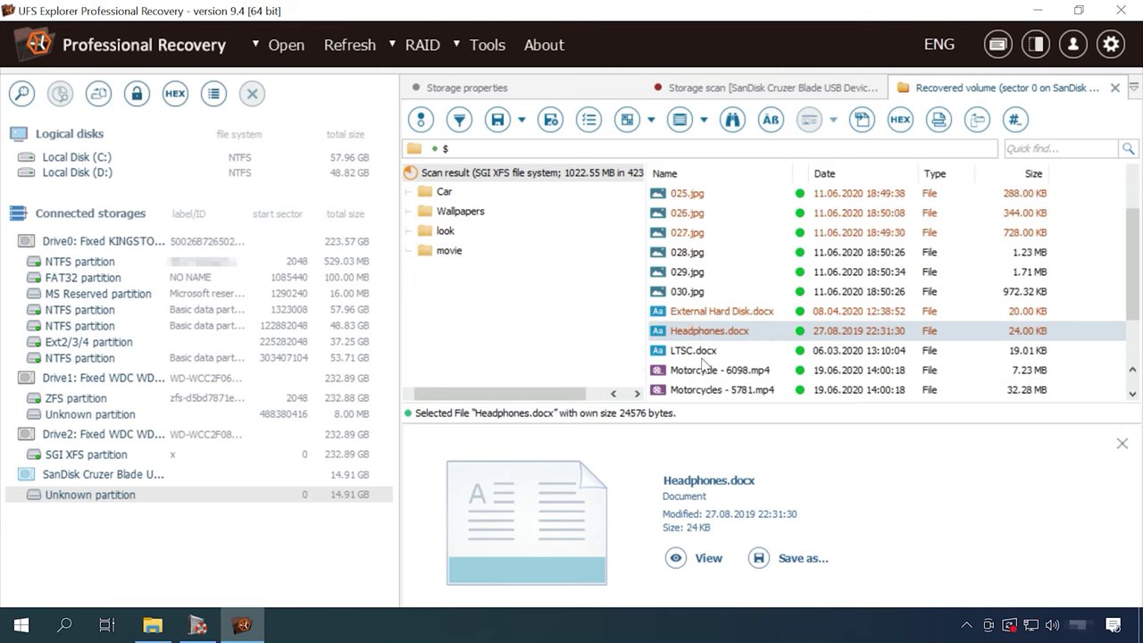
scroll(703, 361, down, 1)
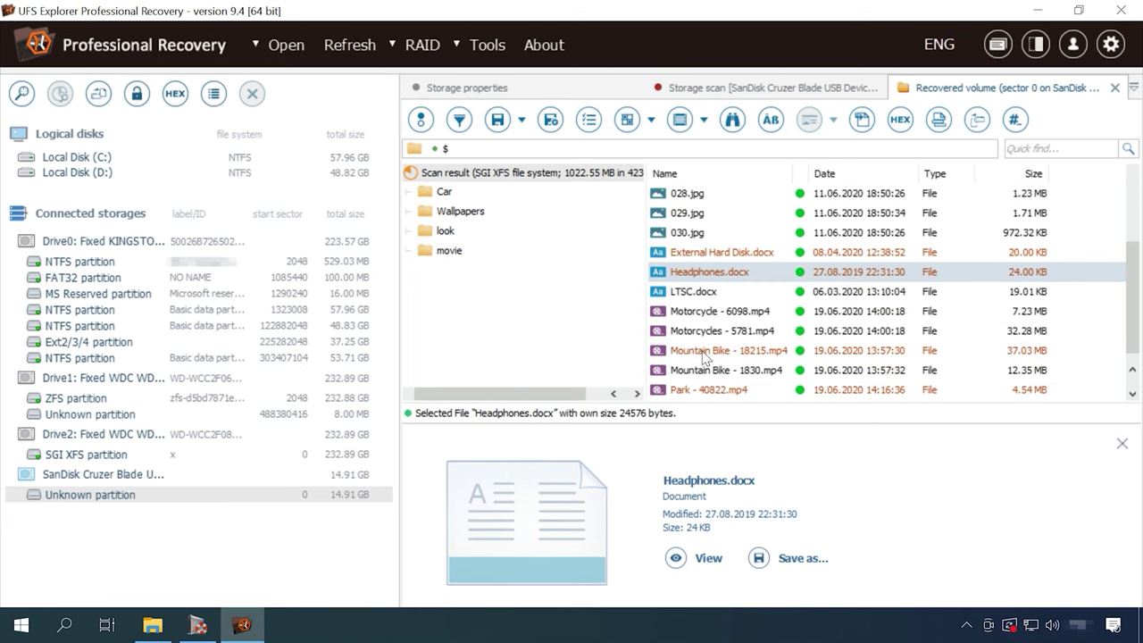
Step: View Mountain Bike - 18215.mp4, close the viewer, and check the previews of Park - 40822.mp4 and Pool - 40289.mp4
click(704, 352)
scroll(704, 356, down, 1)
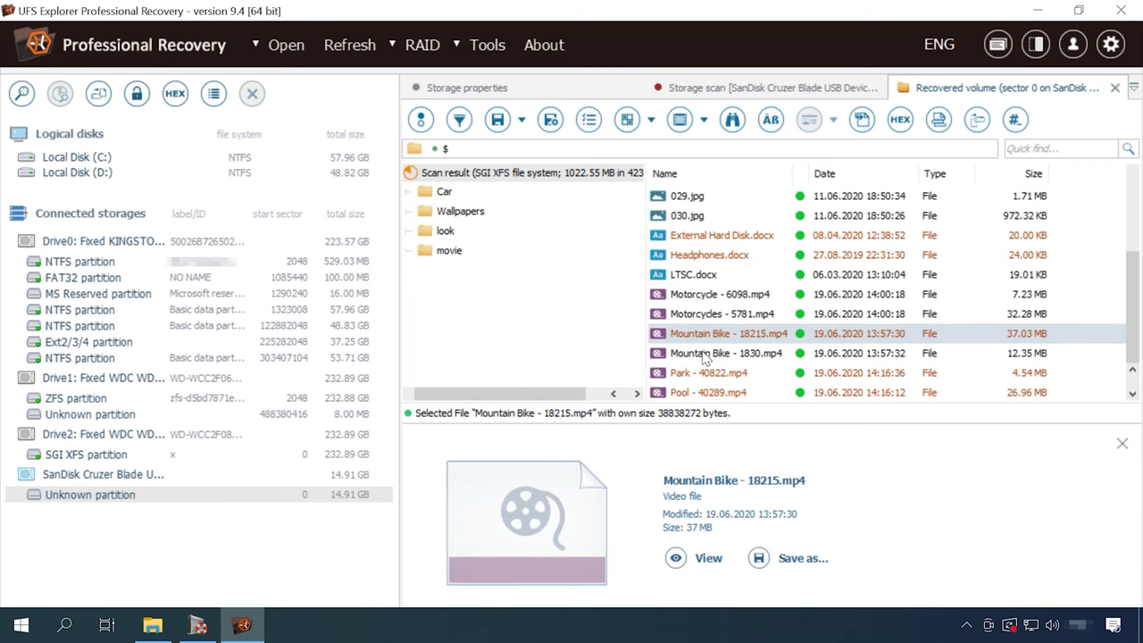
click(676, 557)
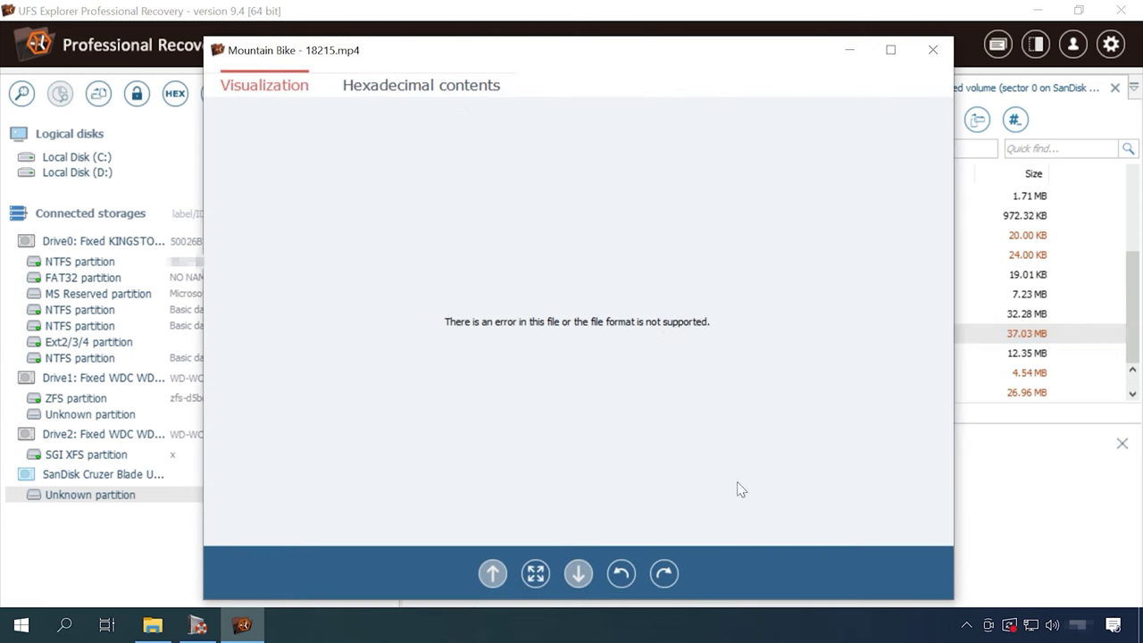
click(933, 50)
click(707, 371)
click(708, 391)
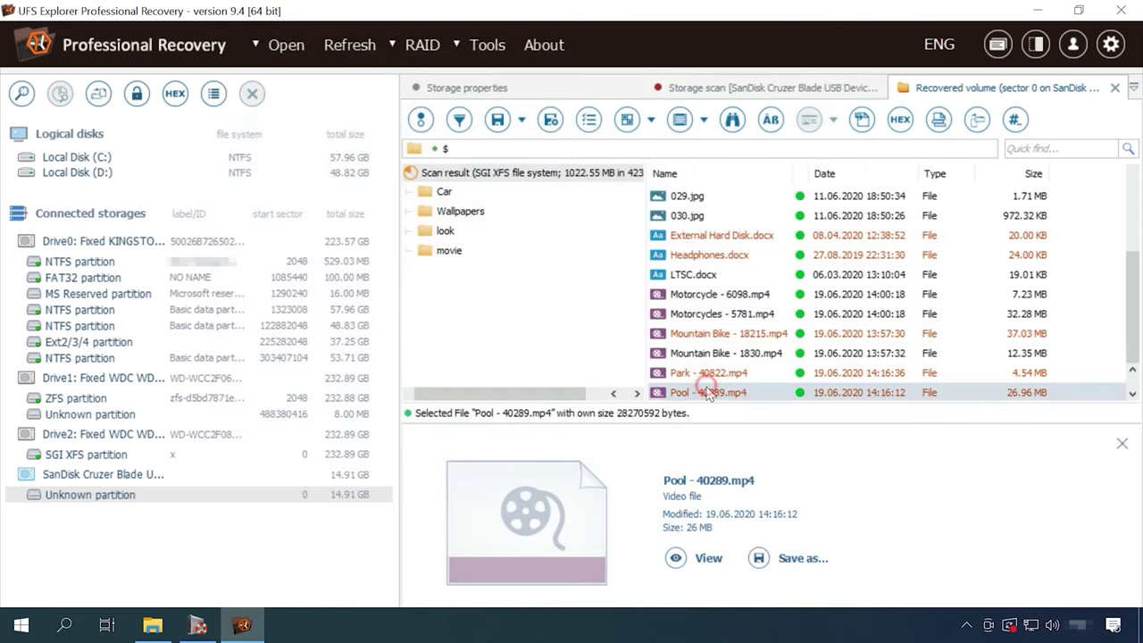
Step: Preview the first deleted images in the Car folder, including 013.jpg
click(449, 190)
scroll(687, 304, down, 2)
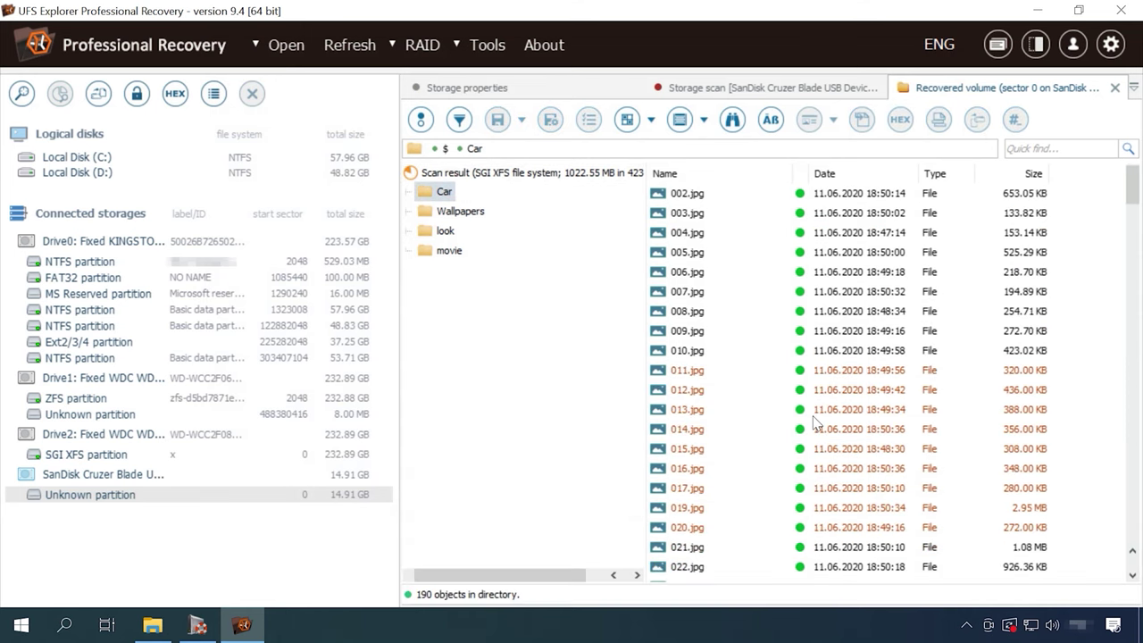
click(701, 352)
click(693, 370)
click(689, 388)
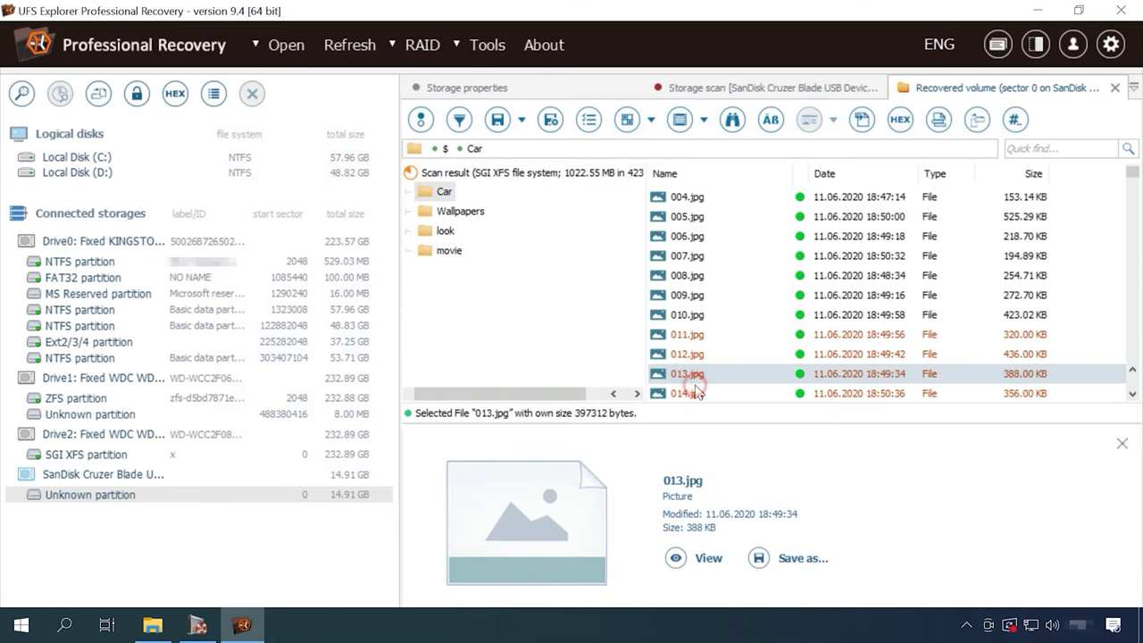
scroll(721, 345, up, 2)
Step: Preview the deleted images pic1.jpg and pic10.jpg in the Wallpapers folder
click(460, 212)
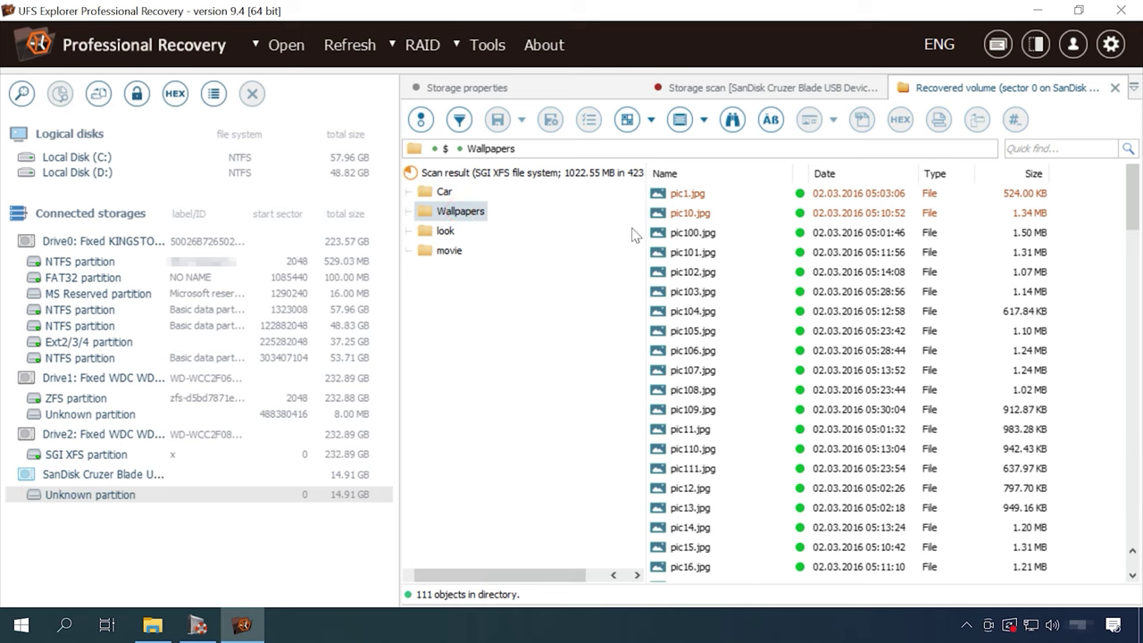
click(693, 194)
click(686, 214)
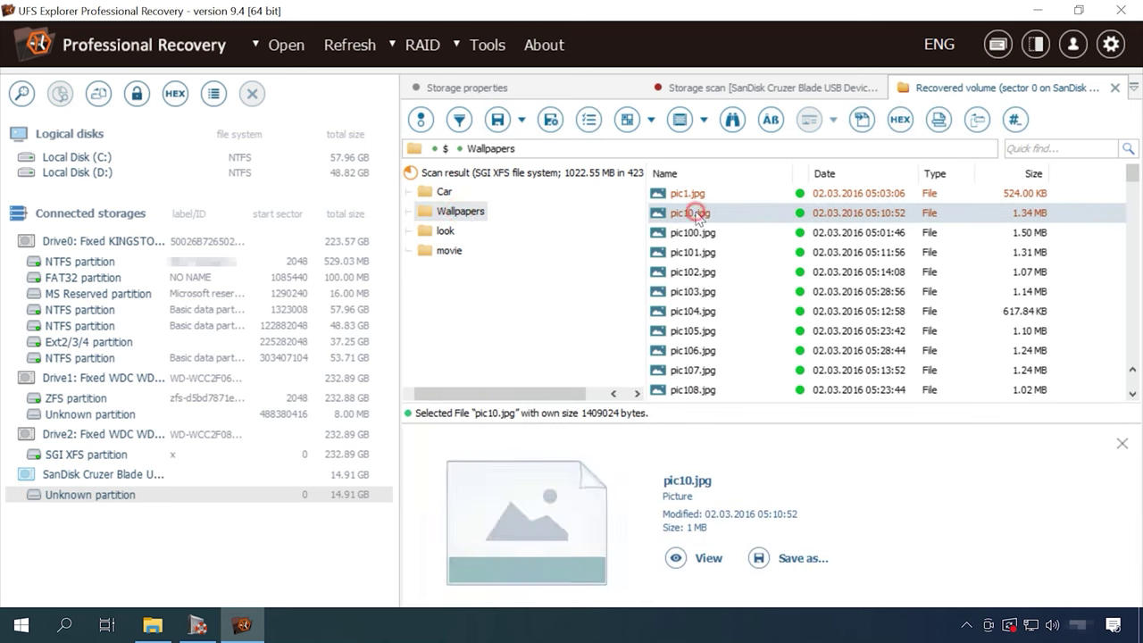
Step: Check the scan result's root and the Wallpapers folder, browse the look folder to its end, and open the movie folder
click(440, 174)
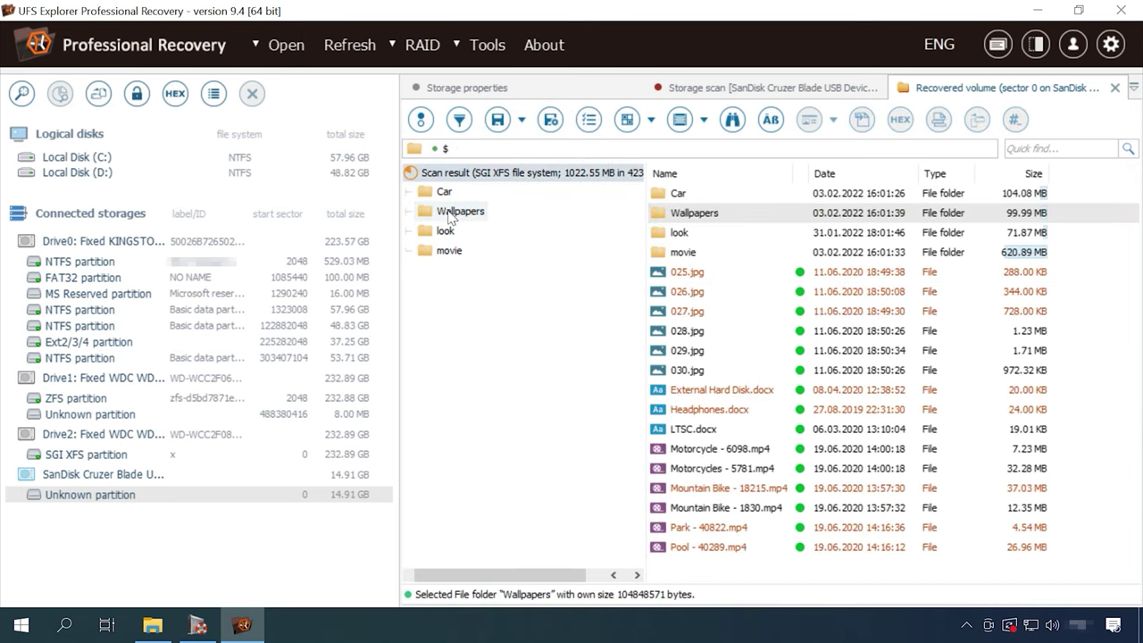
click(451, 215)
click(442, 232)
drag(1133, 210, 1140, 585)
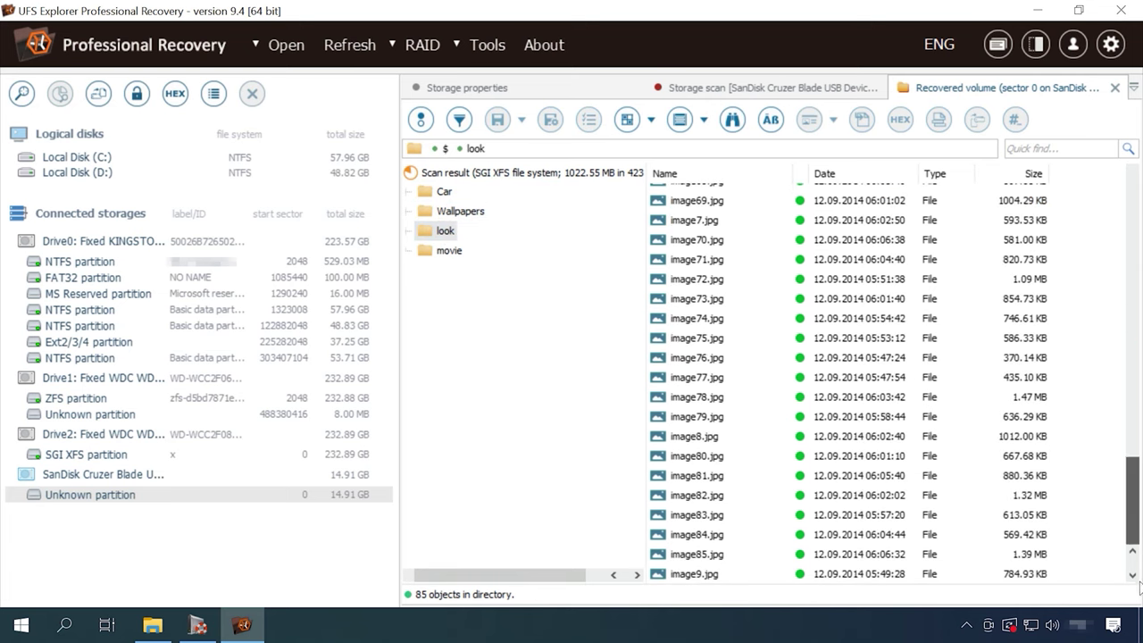
click(684, 259)
click(448, 250)
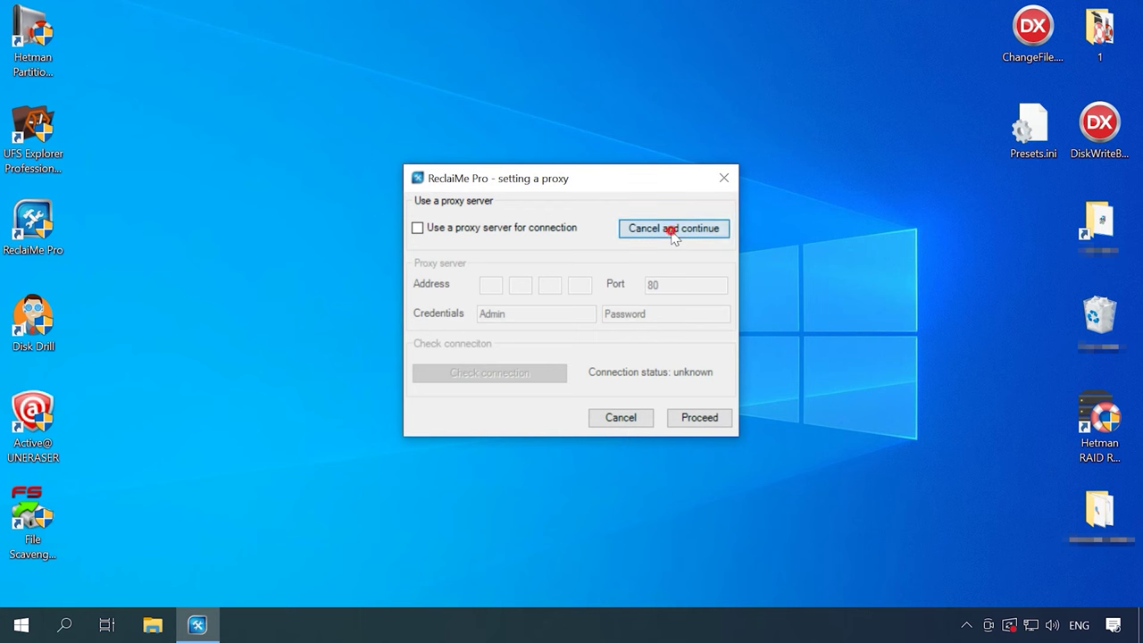
Step: In ReclaiMe Pro, skip the proxy setup, add the disk image SanDisk Cruzer Blade USB Device – no main.dsk, and open the disk list
click(672, 229)
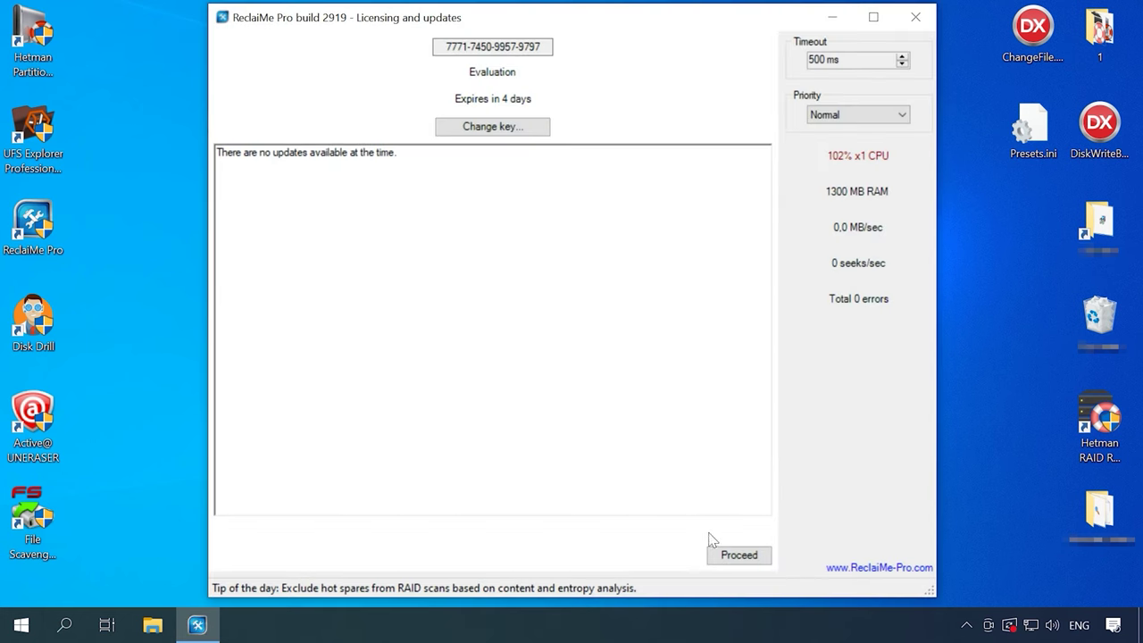
click(720, 556)
click(871, 17)
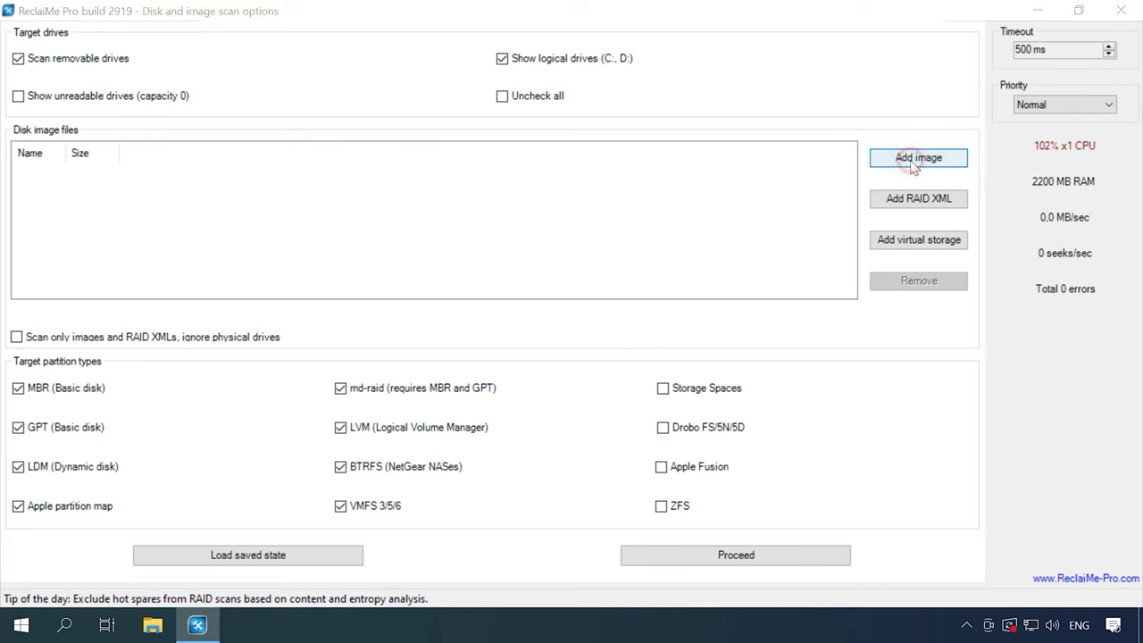
click(920, 157)
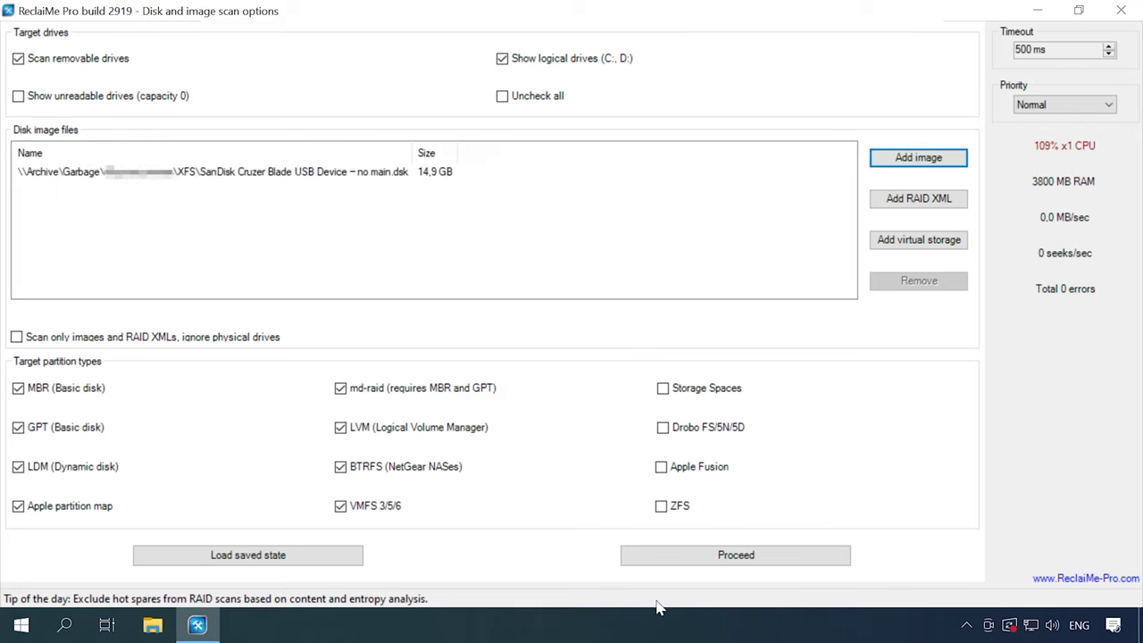
click(731, 557)
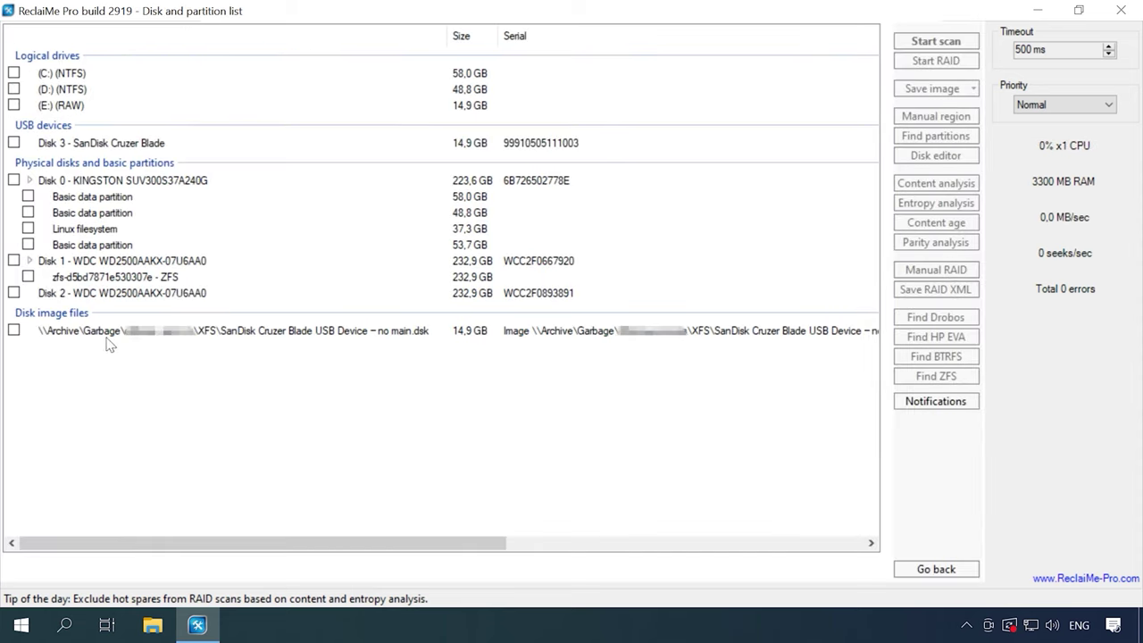
Step: Scan the SanDisk disk image with the raw scanner disabled and XFS as the only target file system
click(14, 331)
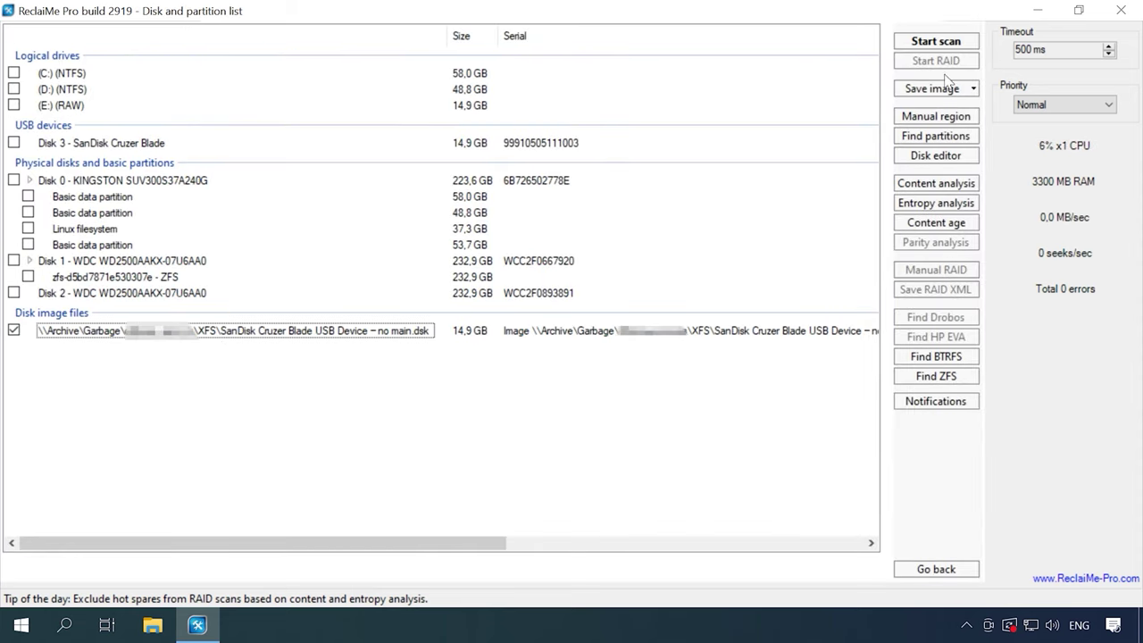
click(943, 44)
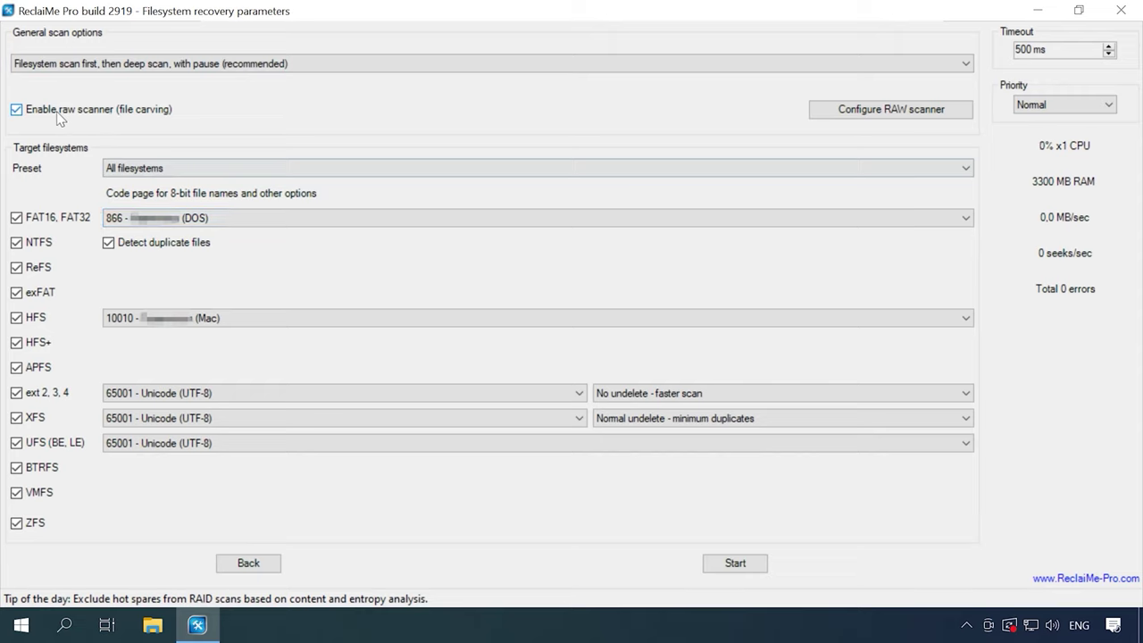
click(17, 109)
click(16, 267)
click(16, 292)
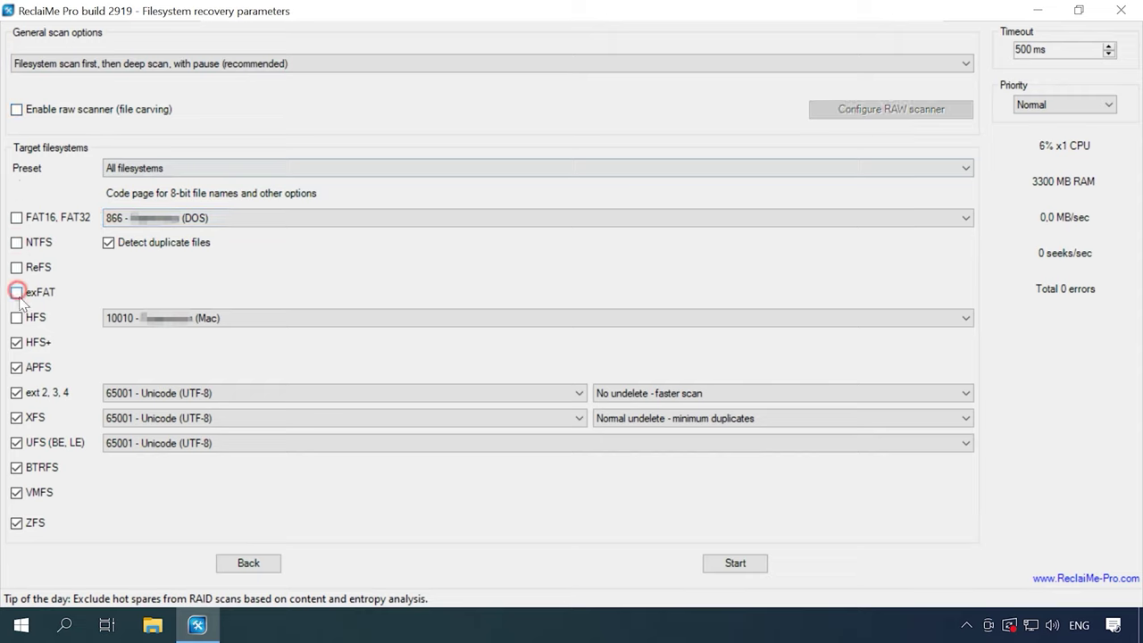
click(16, 468)
click(16, 492)
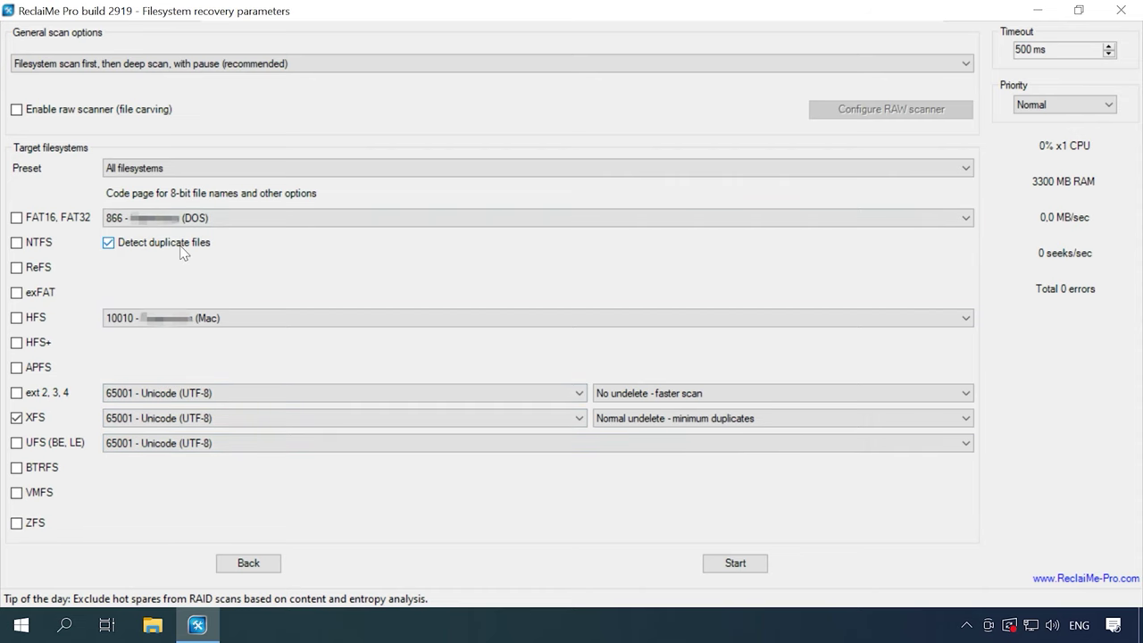
click(734, 566)
Step: Preview 025.jpg, 026.jpg, 027.jpg and several files after them in the XFS root folder
click(357, 58)
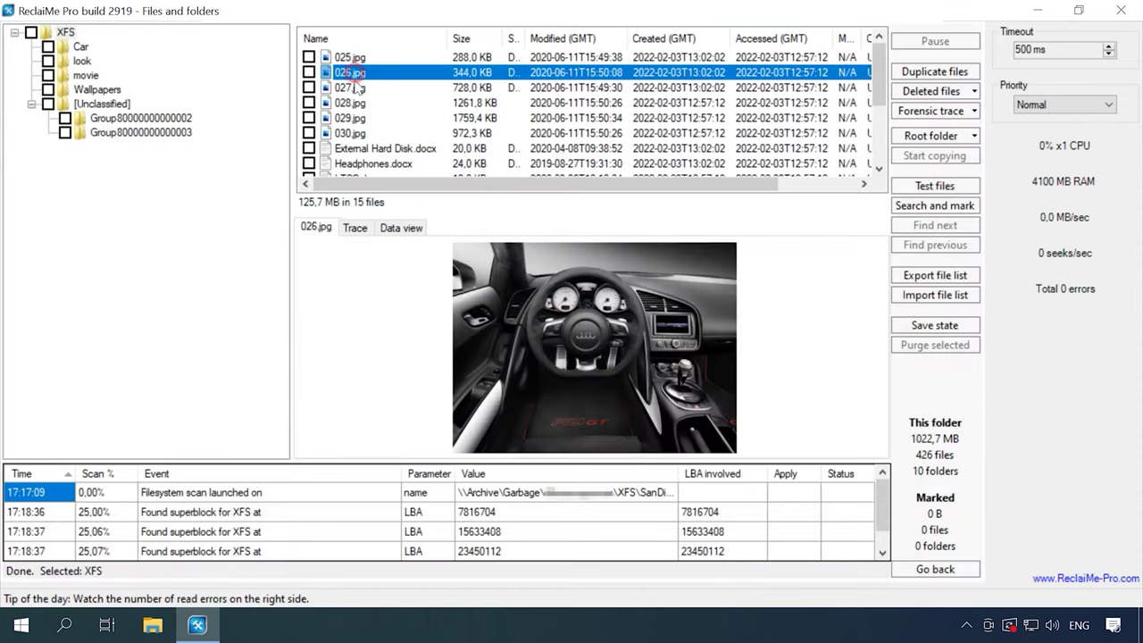
click(352, 87)
scroll(351, 94, down, 1)
click(366, 104)
click(367, 118)
click(361, 133)
scroll(359, 116, down, 1)
Step: Preview the root folder's videos Motorcycle - 6098.mp4, Pool - 40289.mp4, Park - 40822.mp4 and Mountain Bike - 1830.mp4
click(365, 106)
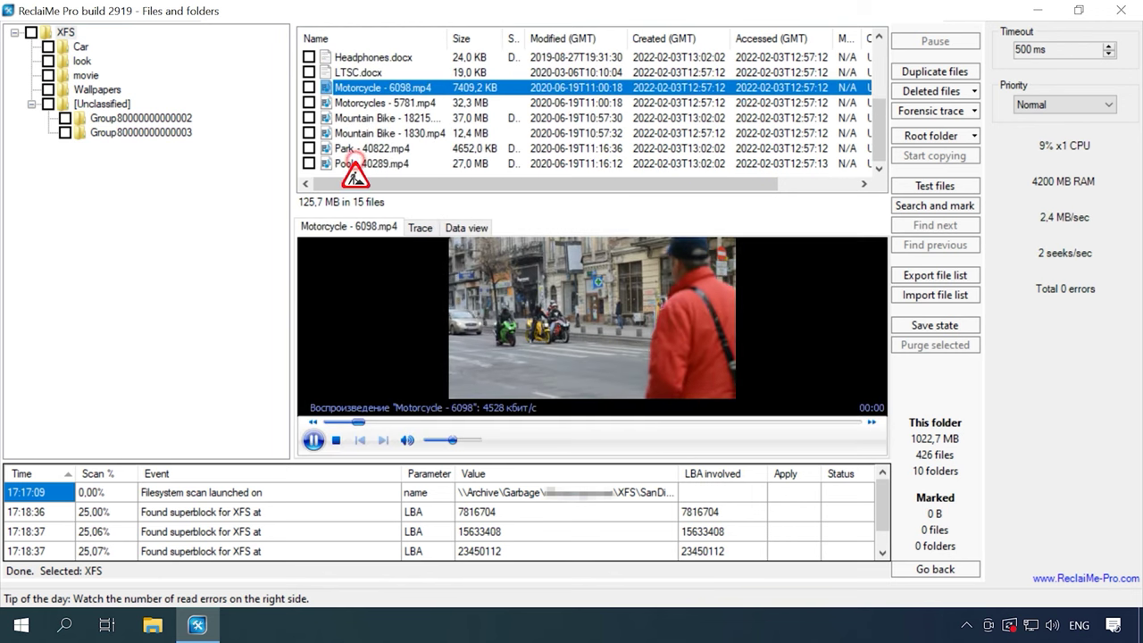
click(357, 164)
click(357, 148)
click(357, 133)
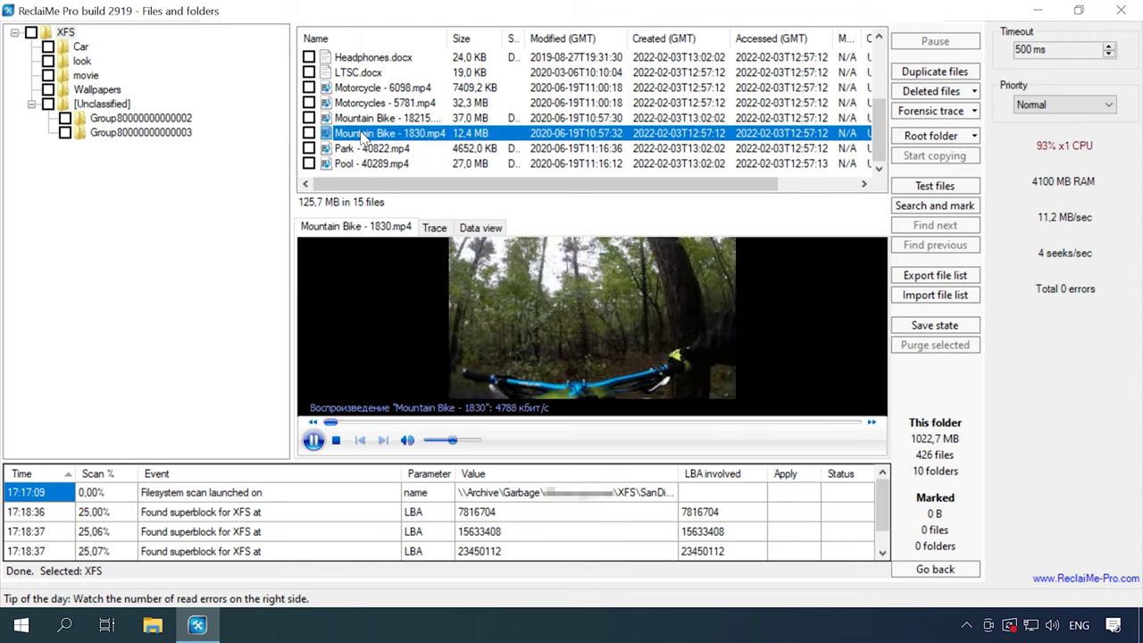
Step: In the Car folder, preview 001.jpg, 002.jpg and the deleted images around 013.jpg
click(81, 46)
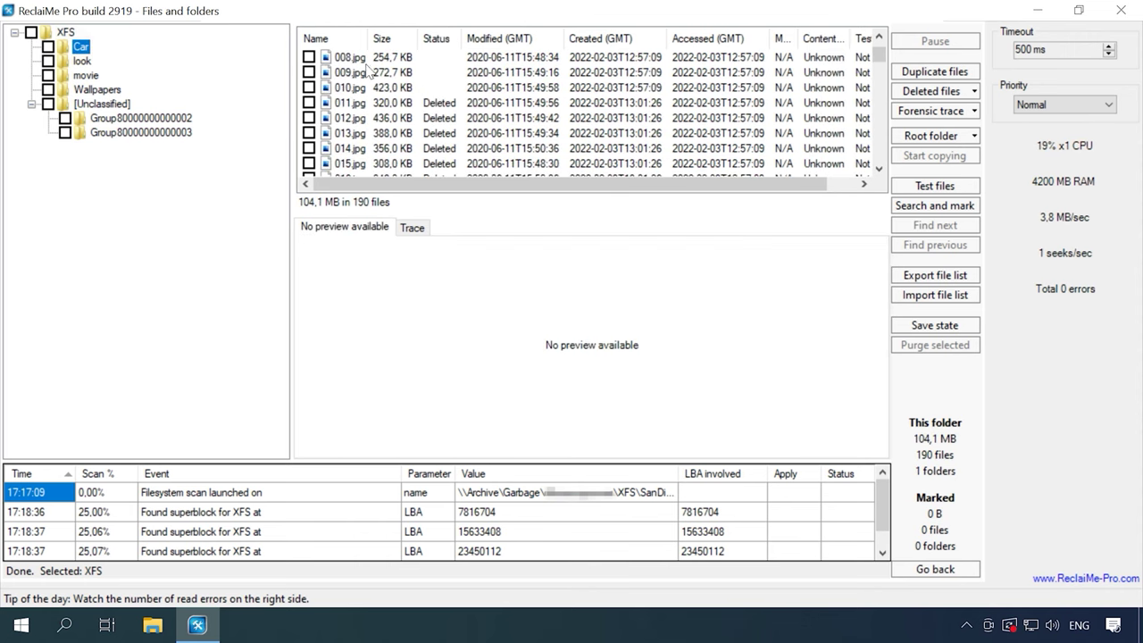
scroll(361, 75, up, 3)
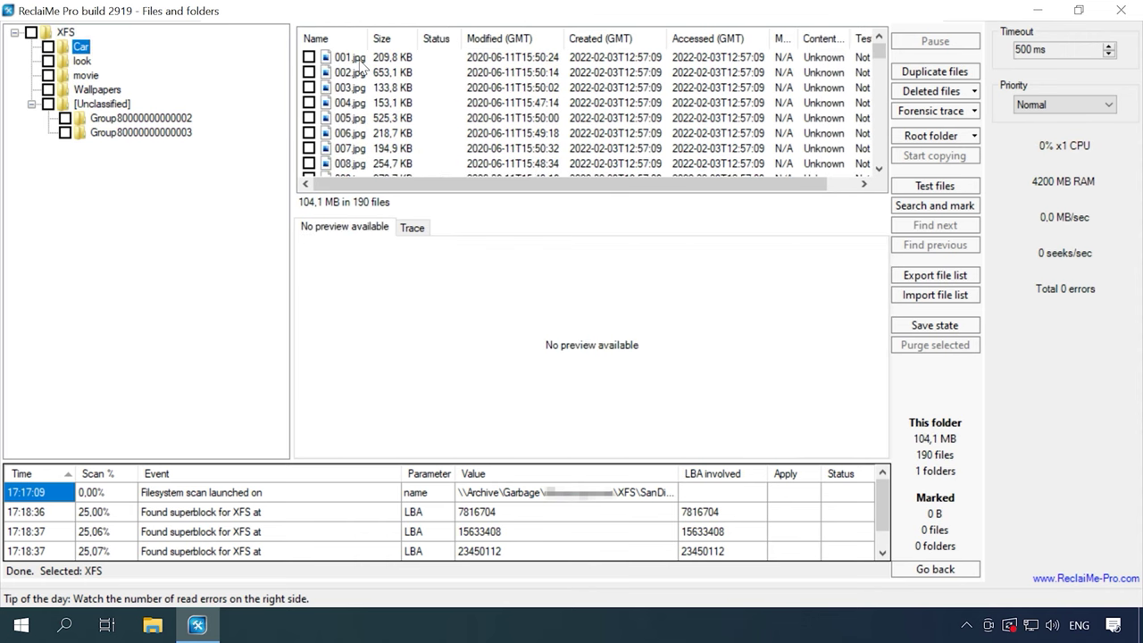
click(363, 59)
click(358, 73)
scroll(355, 109, down, 3)
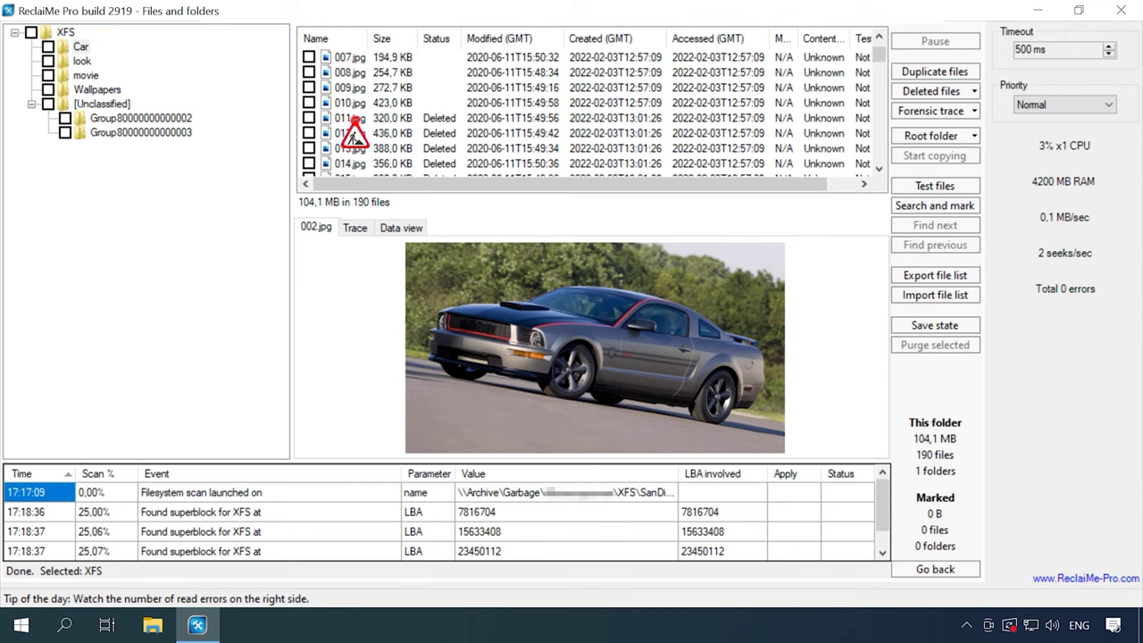
click(354, 73)
click(355, 87)
click(355, 103)
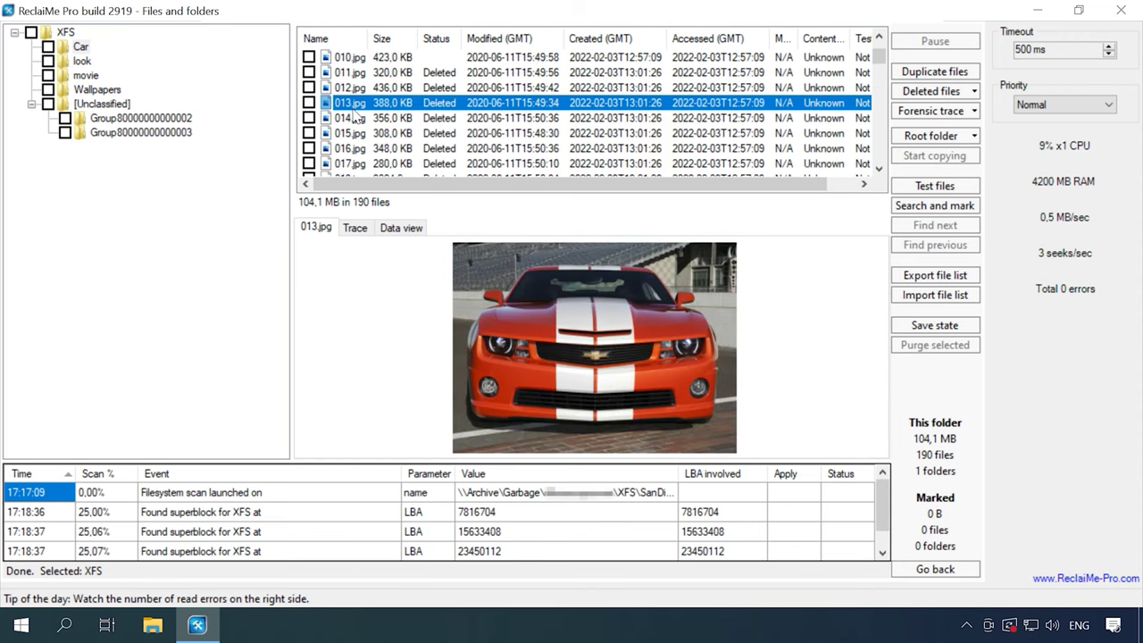
click(355, 118)
click(353, 133)
scroll(351, 149, down, 3)
click(353, 149)
Step: Open the look folder and preview its first image and another one further down the list
click(82, 61)
click(360, 59)
scroll(367, 89, down, 2)
scroll(369, 100, down, 4)
click(366, 100)
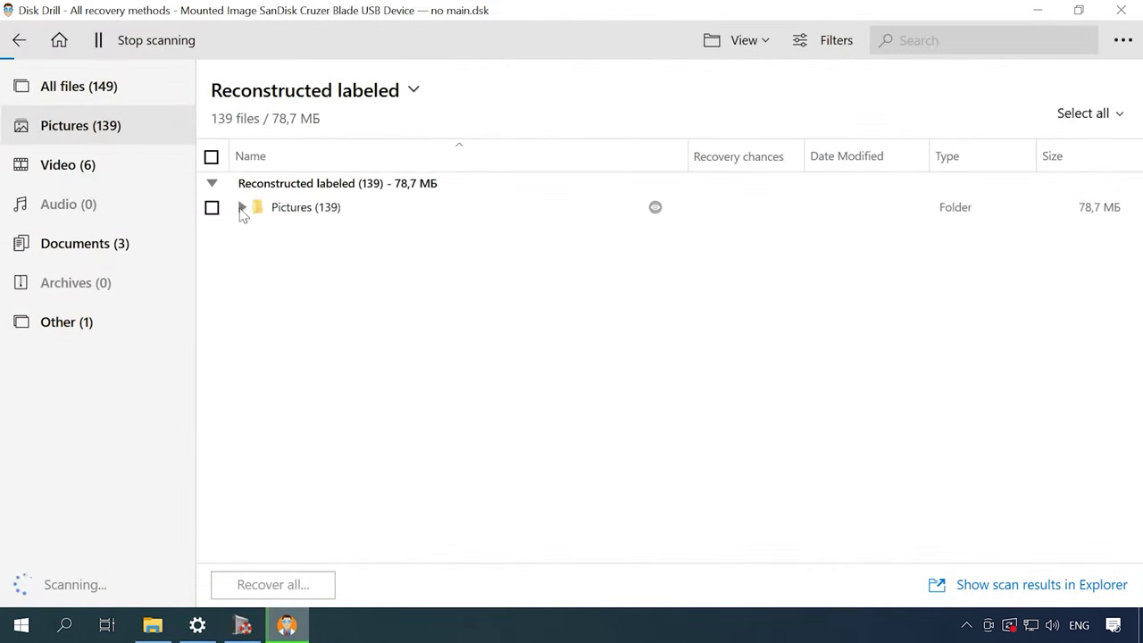
Step: In Disk Drill, examine the reconstructed labeled jpg pictures, select 2011 Chevrolet Volt 1920x1200_000028.jpg, and collapse the group
click(241, 208)
click(253, 231)
click(338, 257)
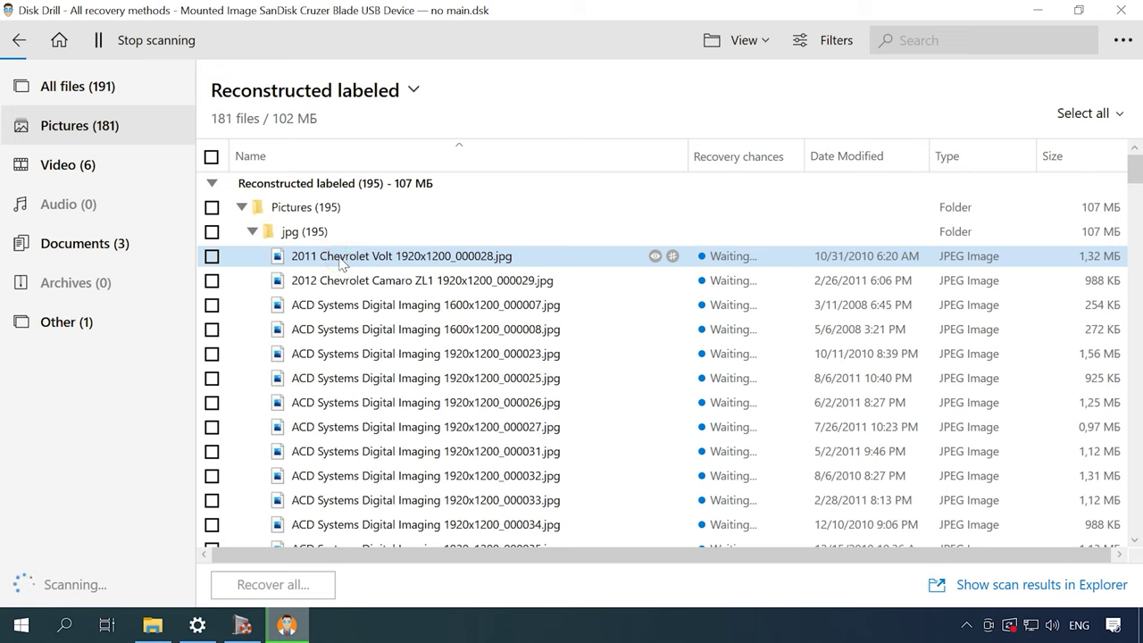
click(212, 183)
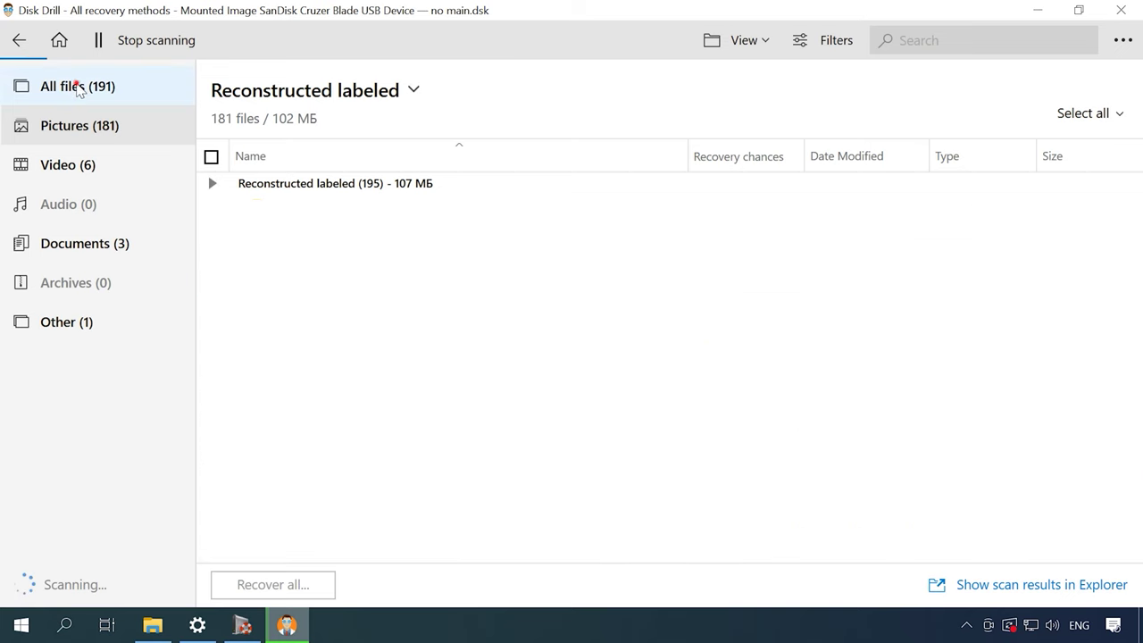
Step: Show all found files and preview file000000.docx from the Reconstructed documents' docx folder, collapsing the folder when done
click(78, 87)
click(211, 184)
click(241, 207)
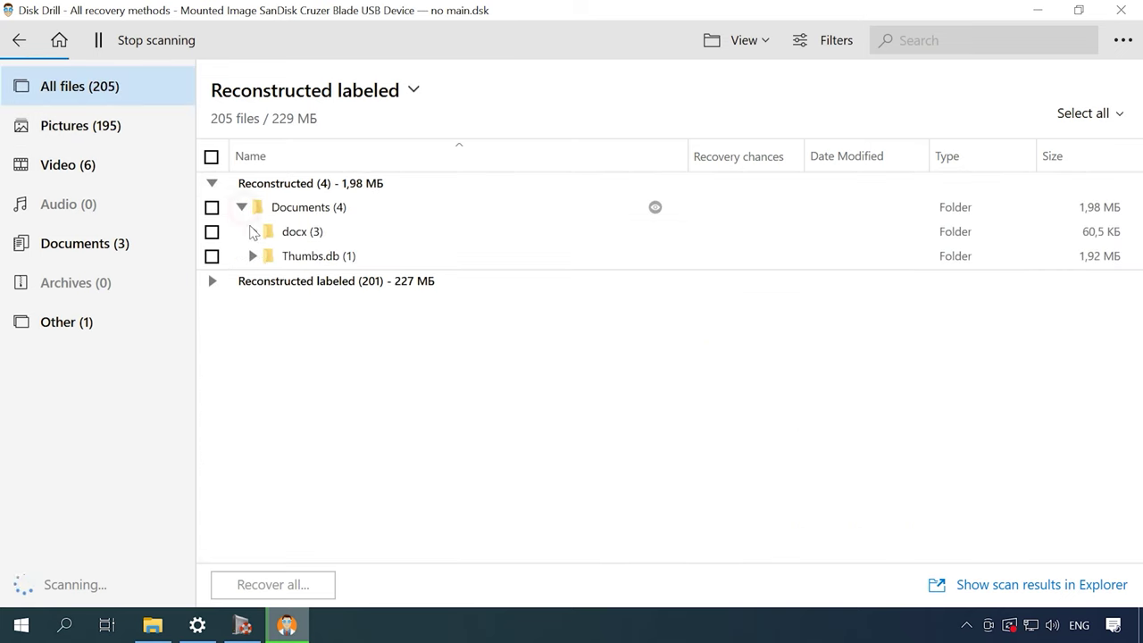
click(253, 231)
click(340, 258)
click(655, 256)
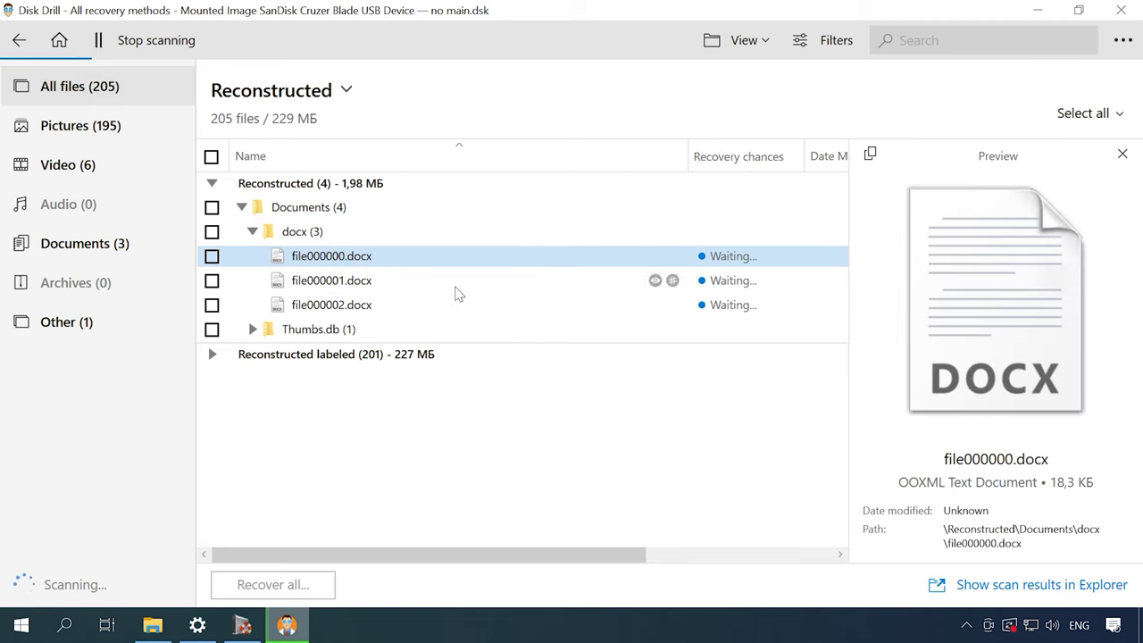
click(252, 231)
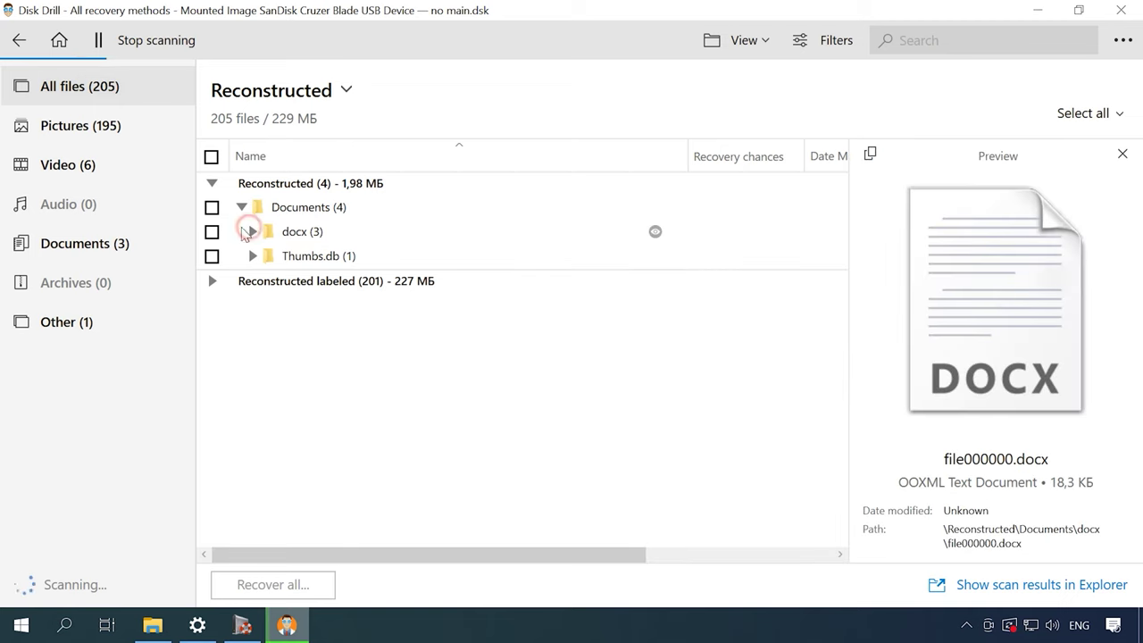
Step: Expand the Reconstructed labeled group down through its first folder and subfolder
click(210, 281)
click(241, 305)
click(252, 328)
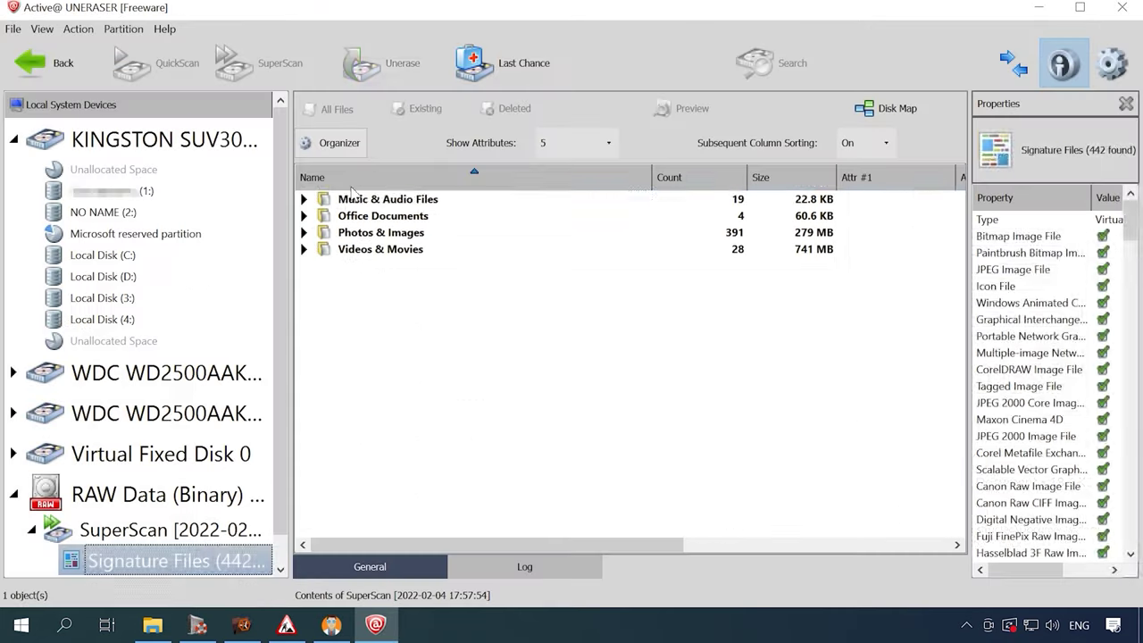
Step: In Active@ UNERASER, expand Music & Audio Files and Office Documents, and preview Found_512e000-4985.docx
click(303, 200)
click(332, 216)
click(320, 215)
click(320, 215)
click(304, 232)
click(344, 250)
click(322, 250)
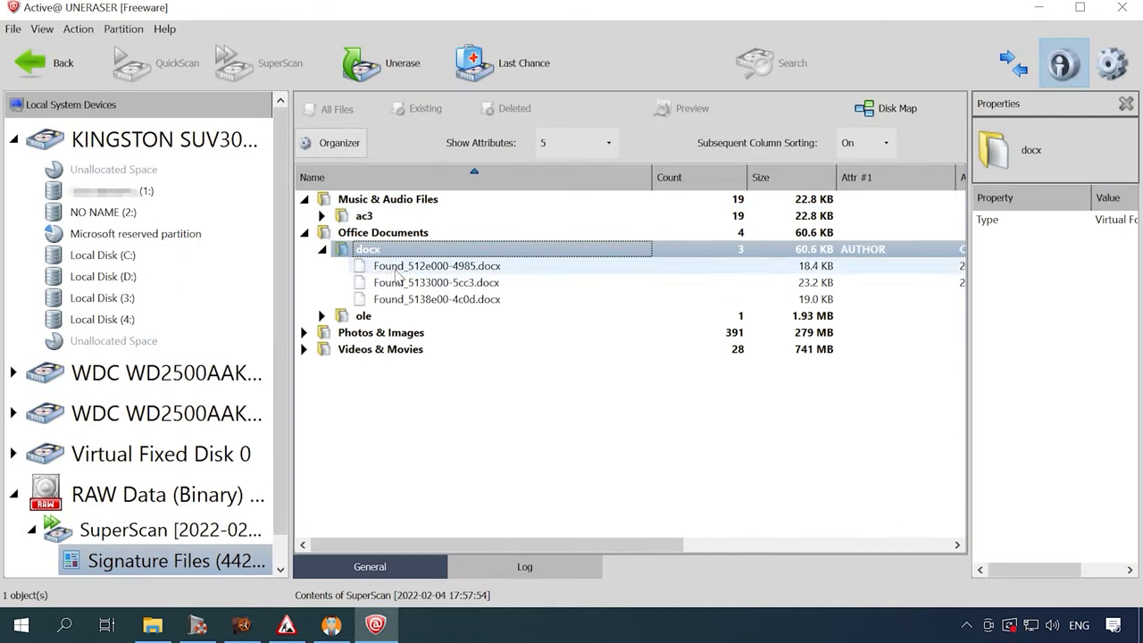
click(402, 266)
click(693, 108)
click(563, 98)
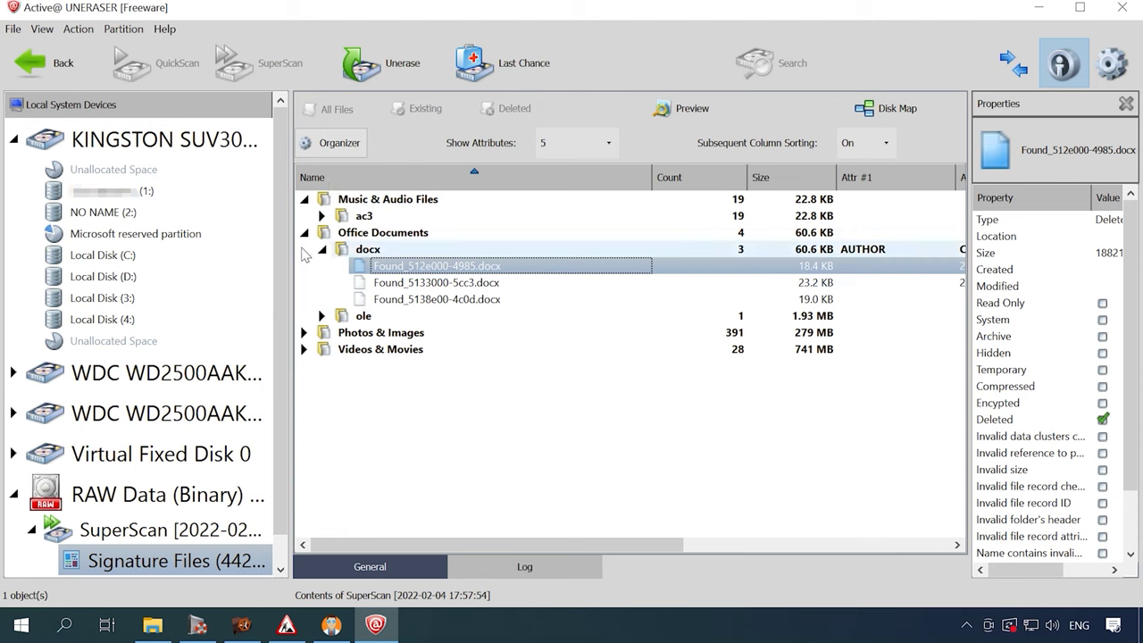
Step: Preview Found_1090000-faad9.jpg from the jpg folder under Photos & Images, close the preview, and collapse the jpg folder
click(304, 232)
click(303, 249)
click(322, 266)
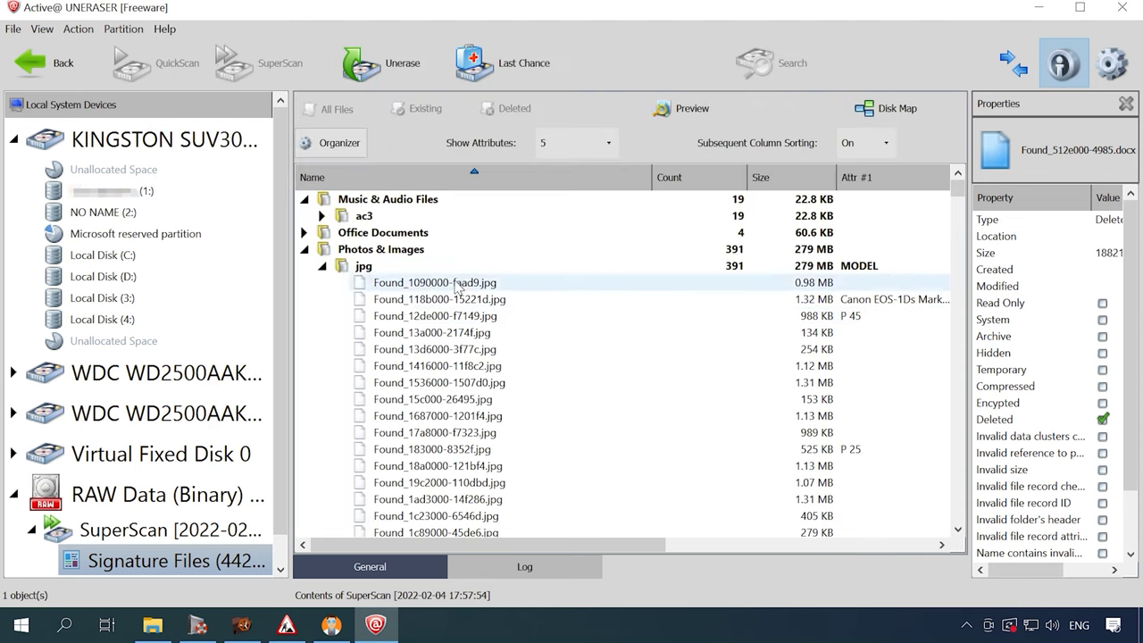
click(697, 283)
click(693, 108)
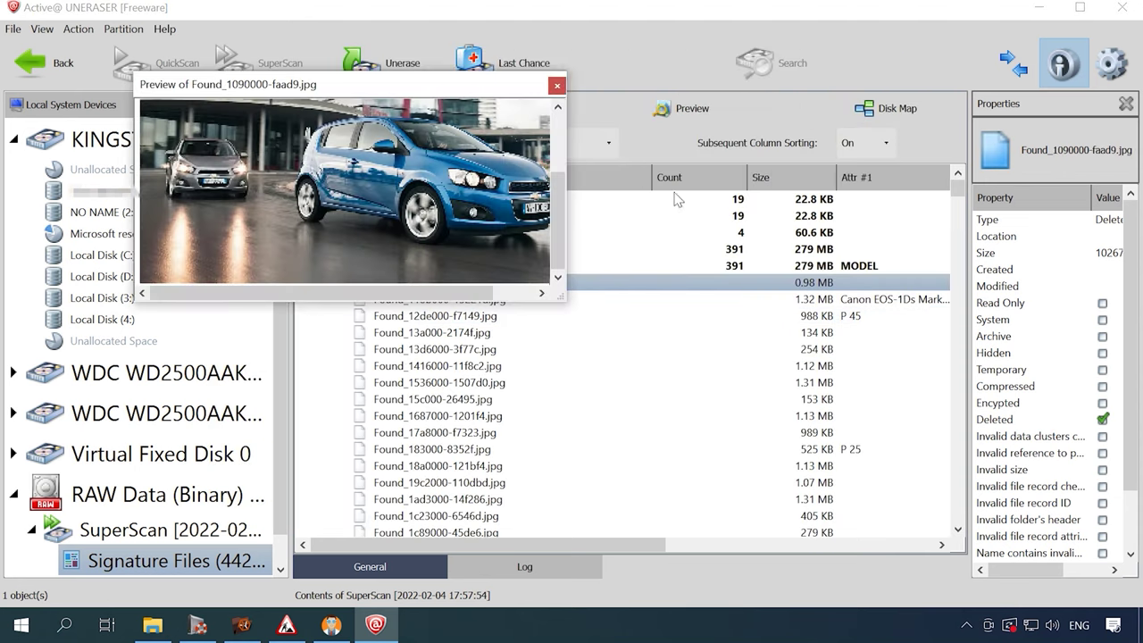
click(557, 88)
click(322, 266)
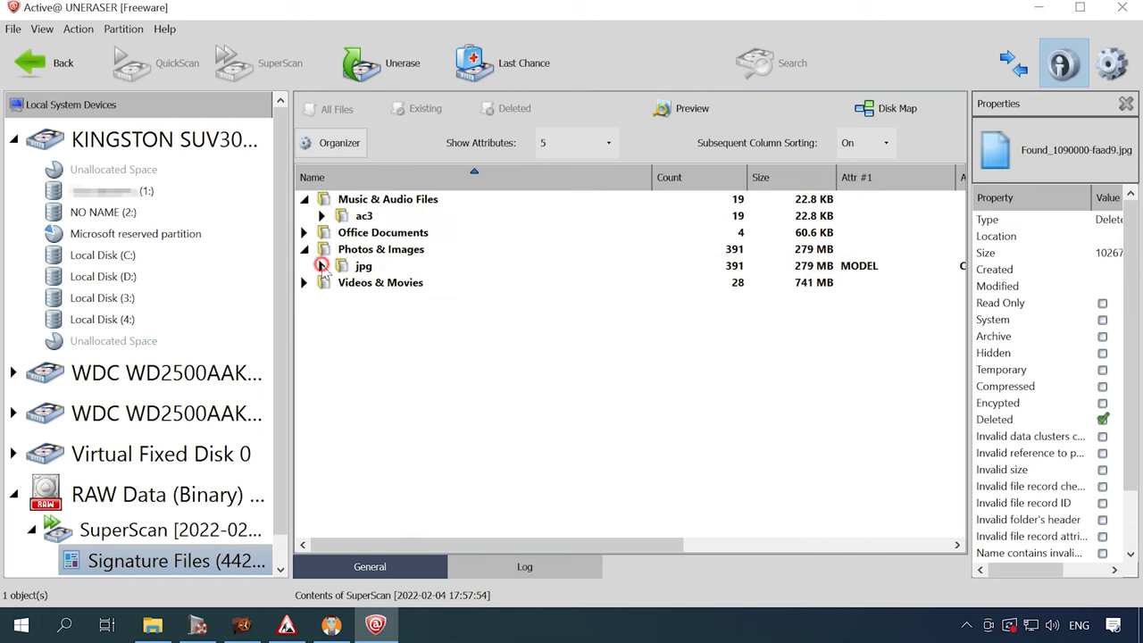
Step: Expand Videos & Movies and its mp4 folder, and try to preview Found_1ddb98000-32af67f.mp4
click(304, 282)
click(321, 299)
click(490, 317)
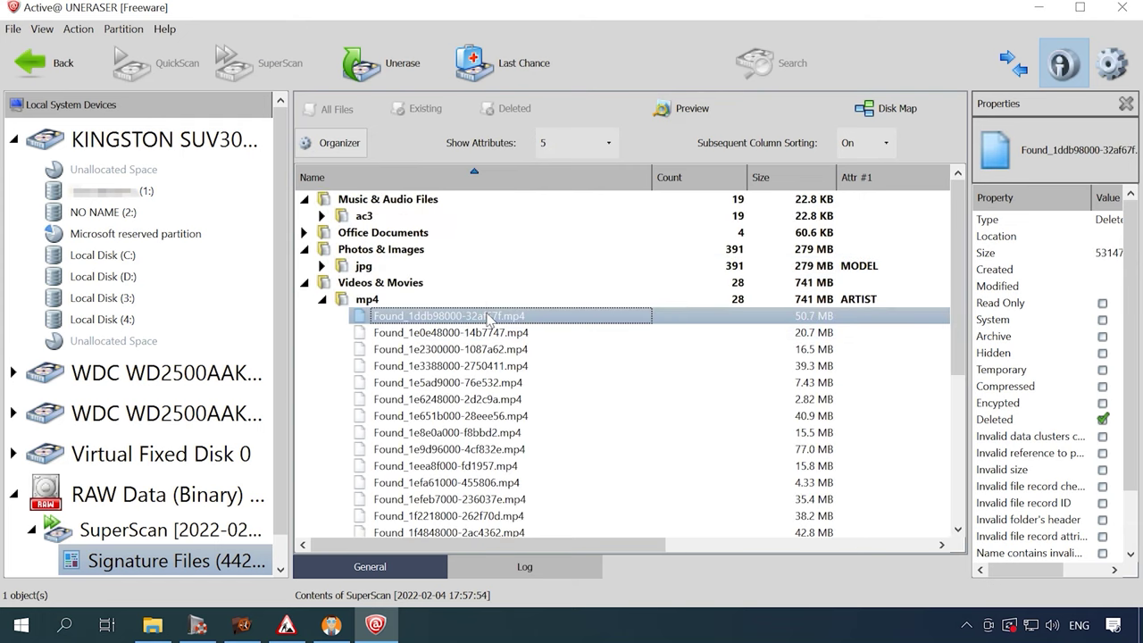
click(679, 108)
click(659, 332)
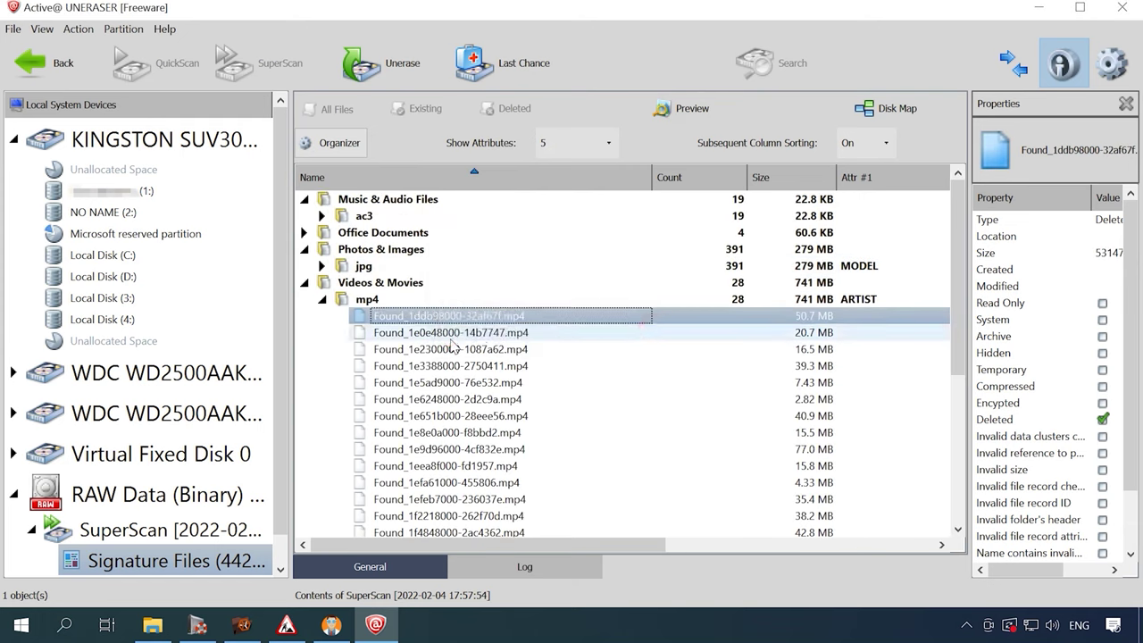
Step: Preview Found_1e5ad9000-76e532.mp4 from the mp4 folder, close the preview, and collapse Videos & Movies
click(451, 333)
click(449, 384)
click(684, 108)
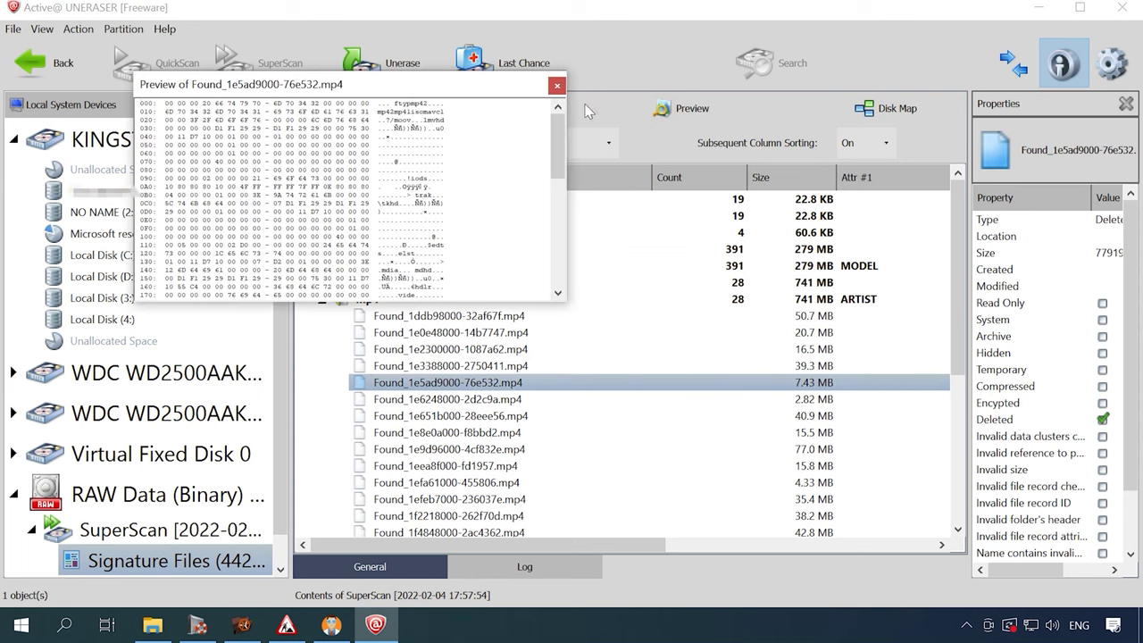
click(557, 88)
scroll(552, 285, up, 1)
click(307, 284)
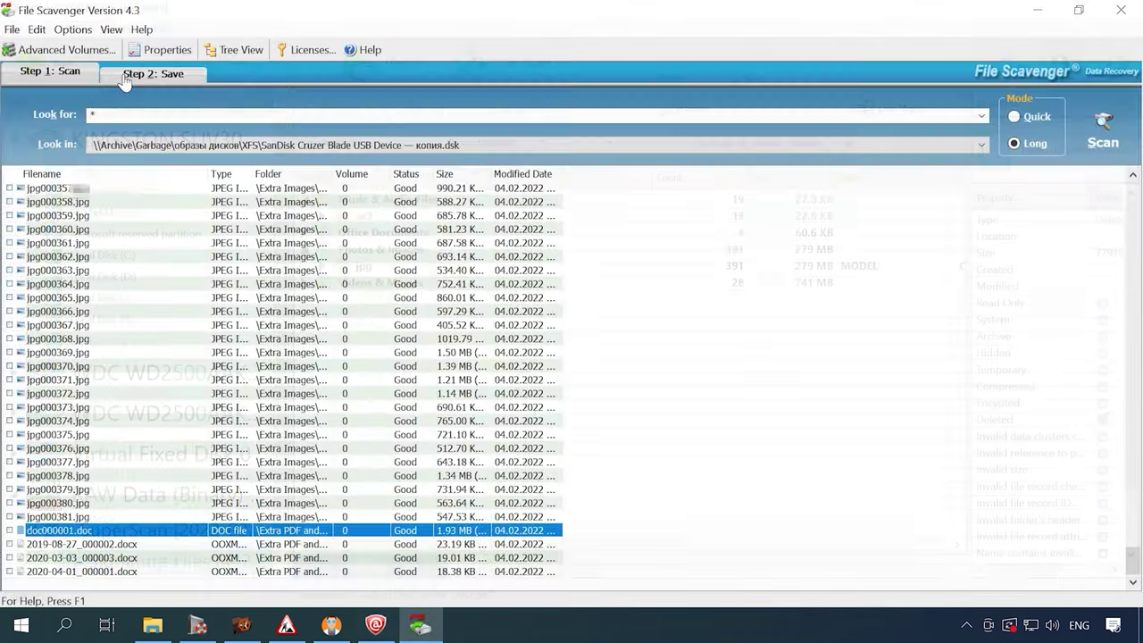
Step: In File Scavenger, check the save options, return to the scan results, and preview one of the found JPEG images
click(153, 73)
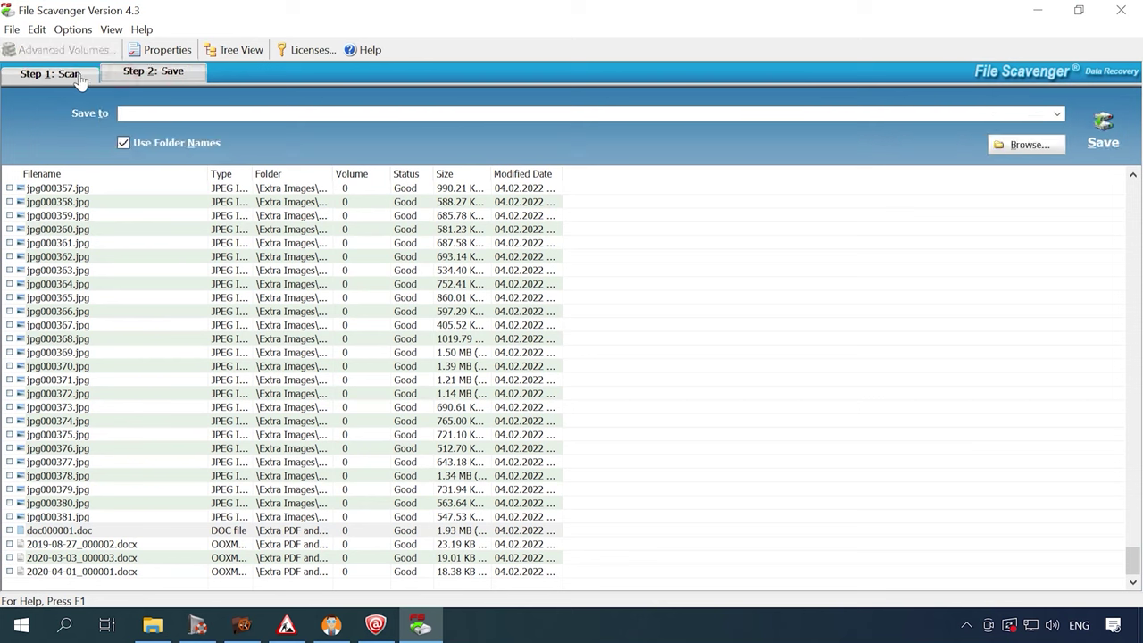
click(50, 72)
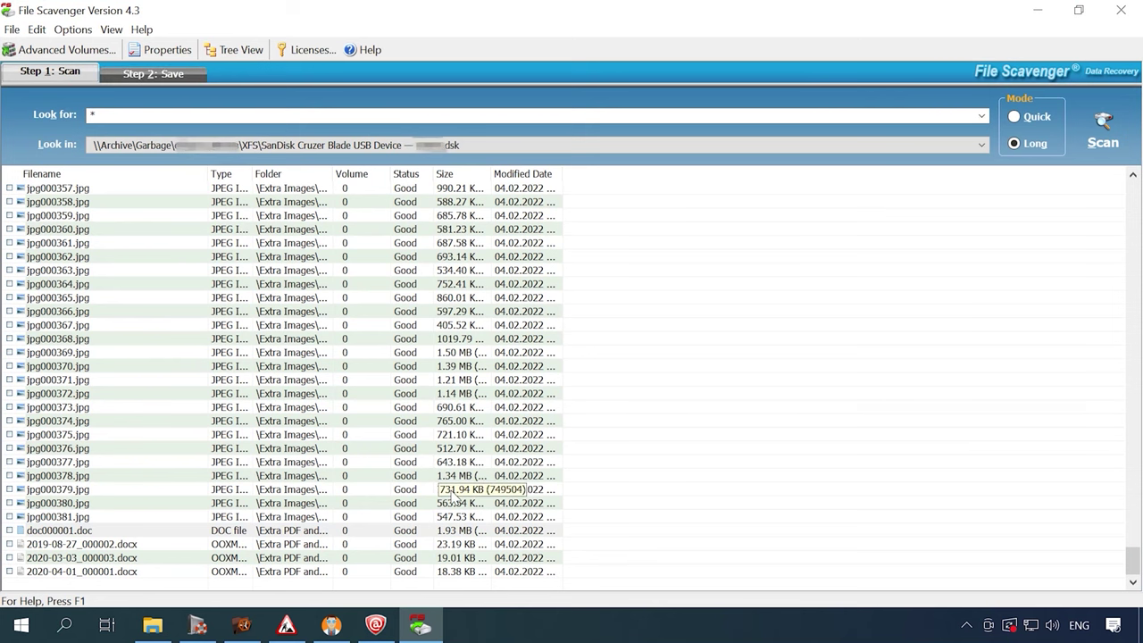
scroll(96, 321, up, 5)
click(95, 296)
click(153, 49)
click(557, 390)
click(557, 390)
click(557, 389)
click(557, 389)
click(801, 391)
Step: Try to open 2019-08-27_000002.docx from the found files list for preview
scroll(1027, 390, up, 20)
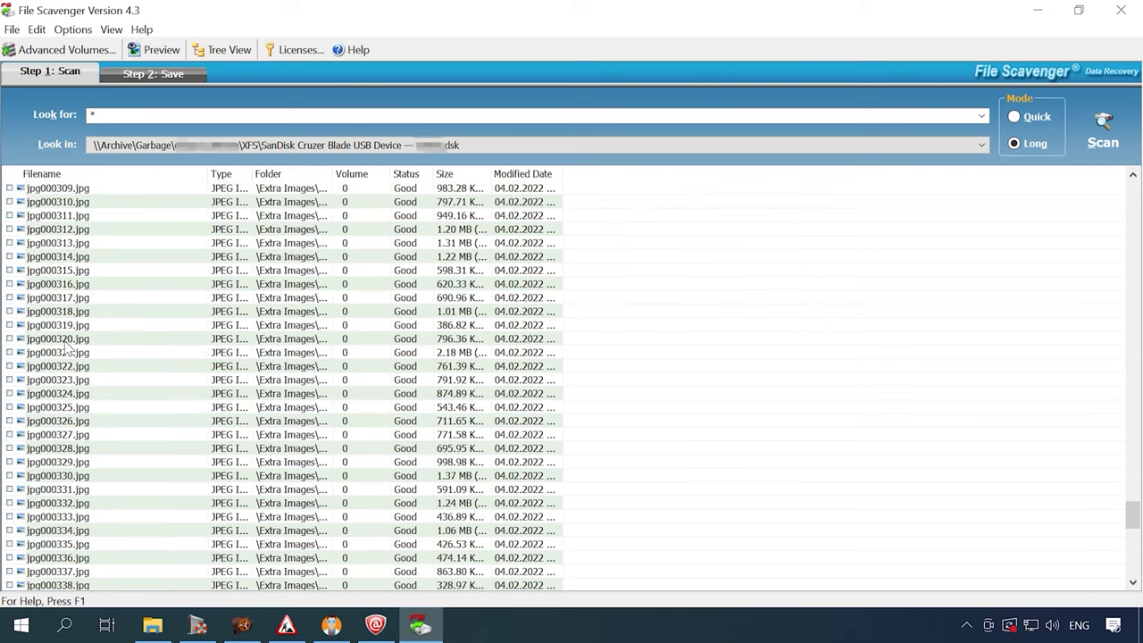
double_click(56, 544)
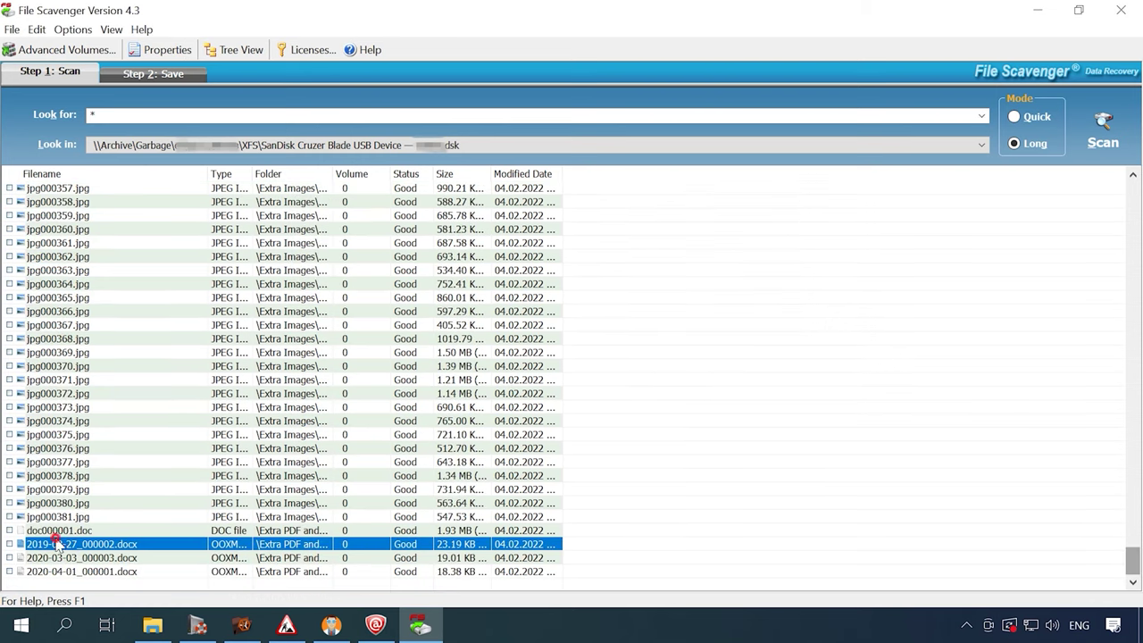
click(712, 390)
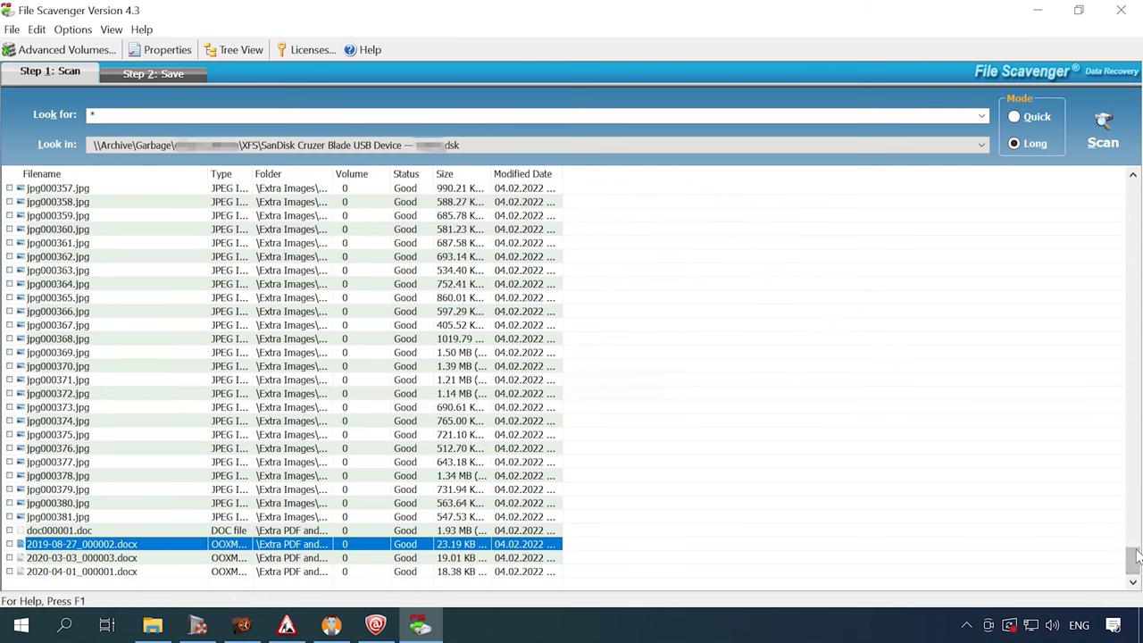